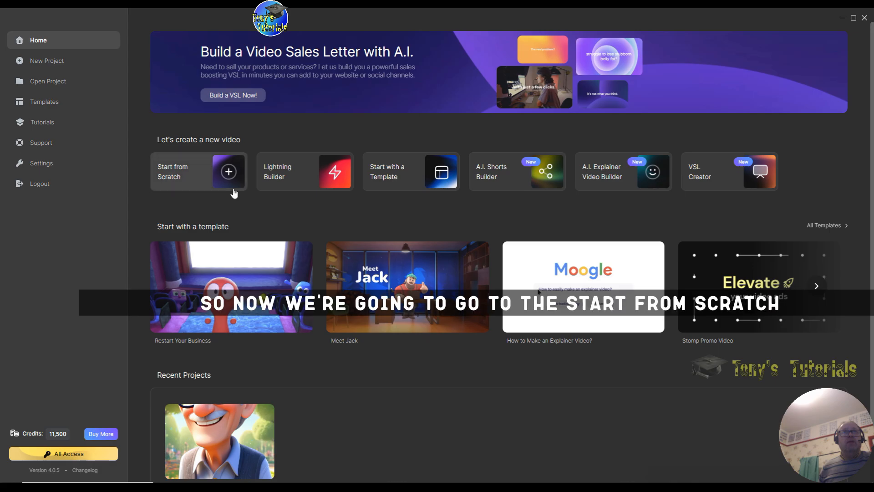
Start a new video project from scratch and open its media library.
click(204, 173)
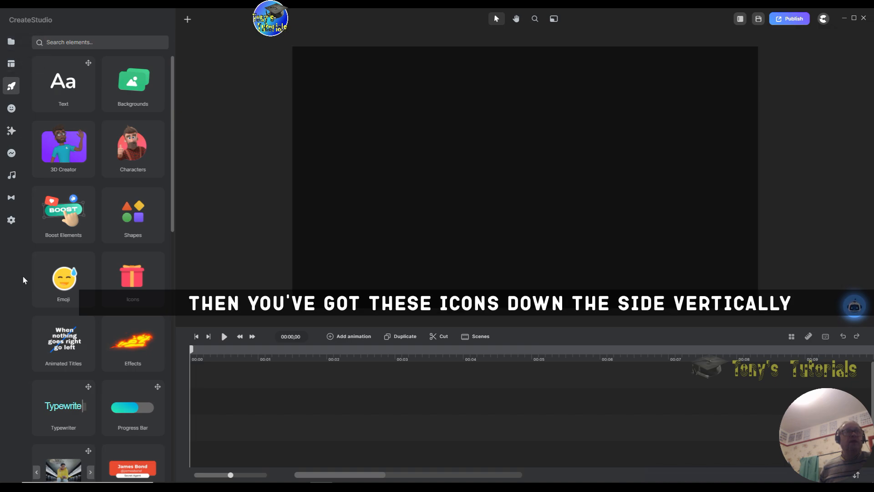
click(12, 42)
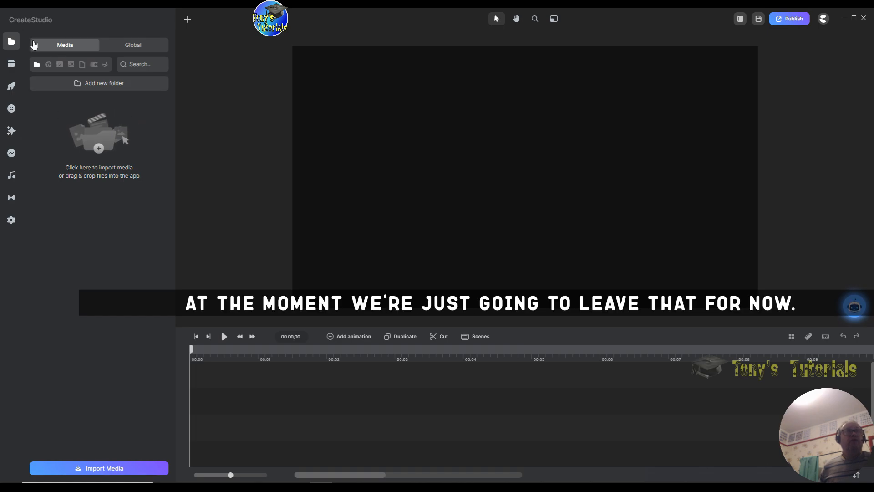
Browse the library of ready-made scenes from start to end.
click(12, 67)
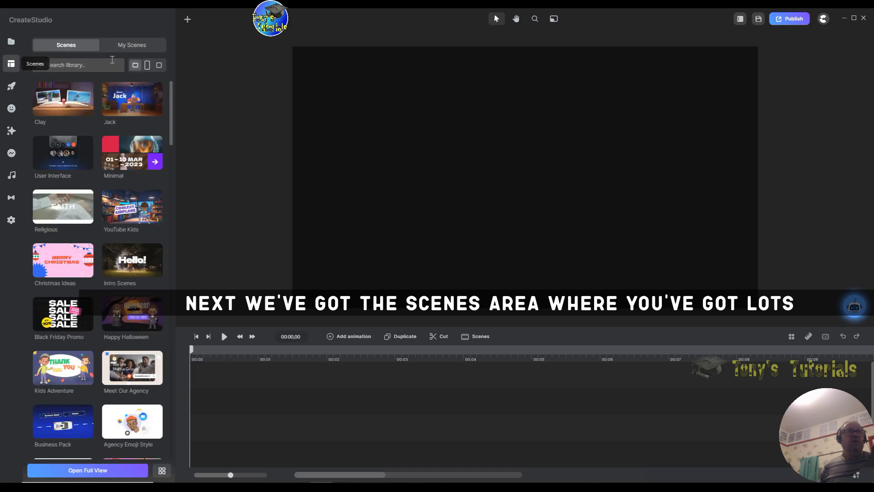
scroll(110, 314, down, 5)
scroll(109, 314, down, 10)
scroll(130, 297, up, 15)
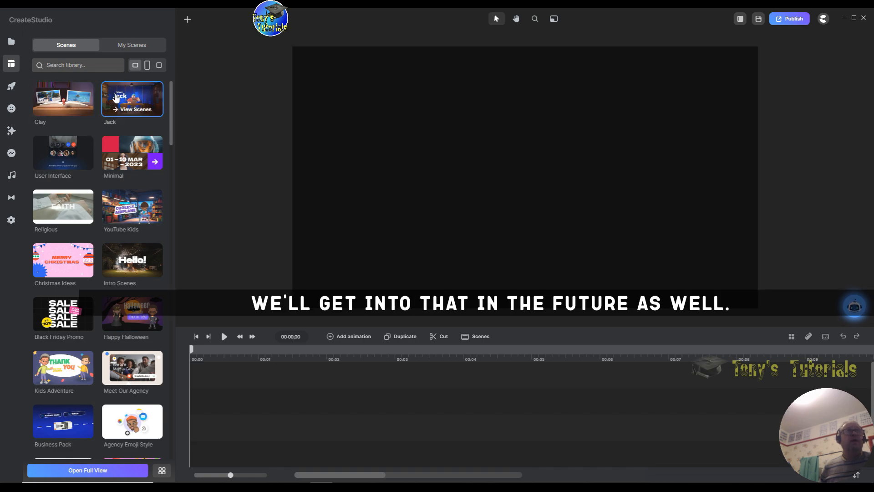
Look over the elements library and the 16:9 call-to-action templates.
click(12, 89)
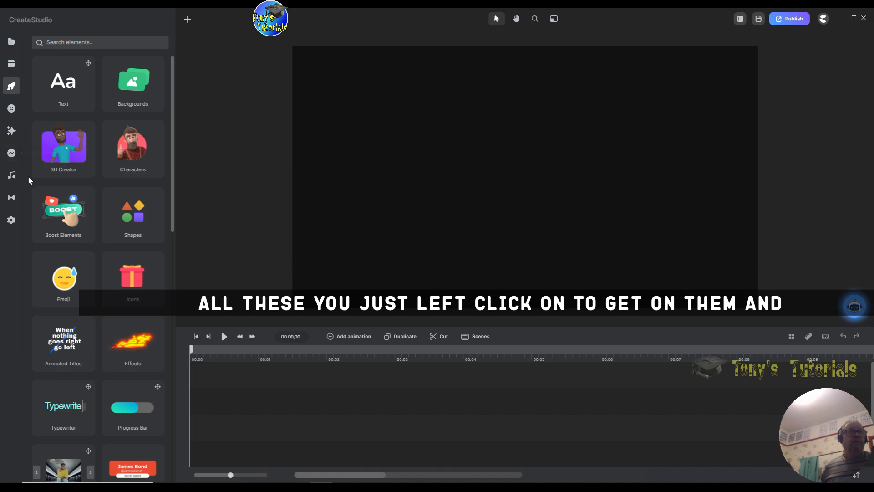
click(11, 155)
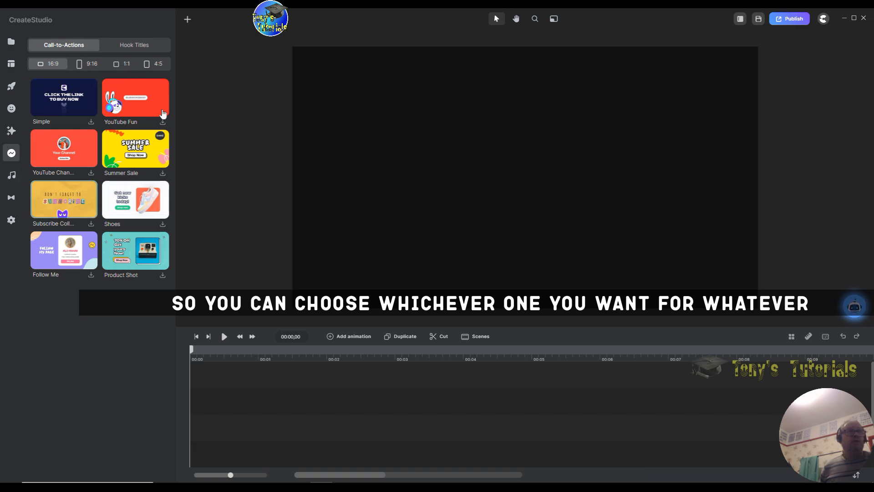
Review the music categories, the sound effects, and the AI and Google text-to-speech options.
click(14, 179)
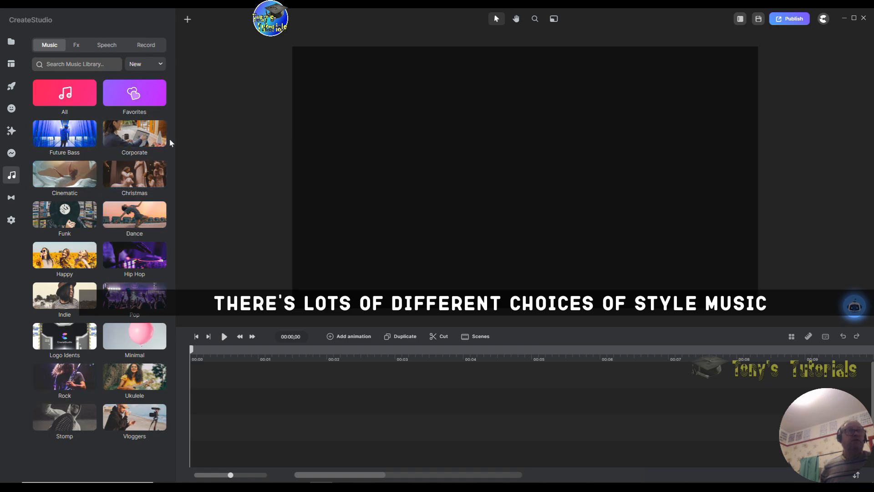
click(76, 48)
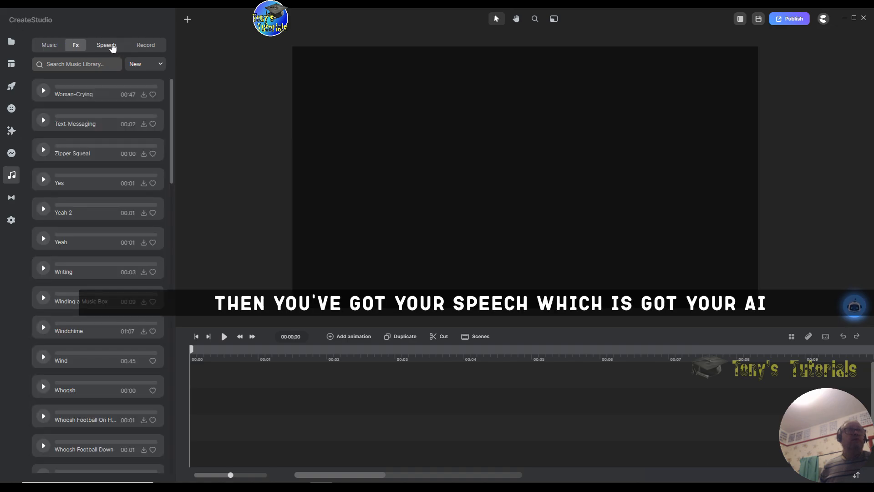
click(112, 48)
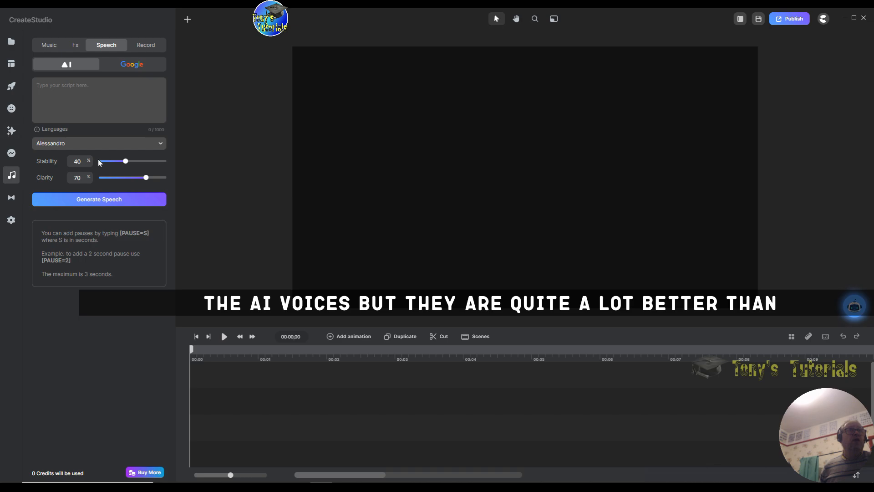
click(140, 72)
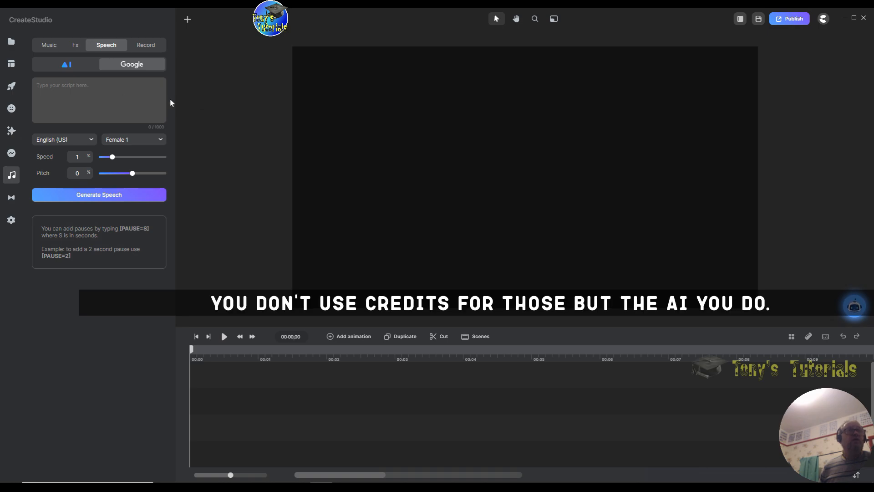
click(66, 72)
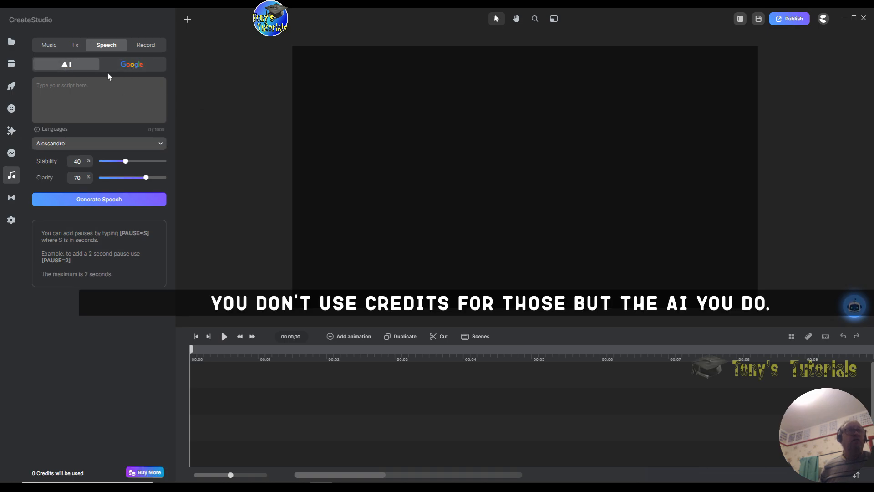
Choose the Plantronics Blackwire headset microphone as the input for audio recording.
click(153, 49)
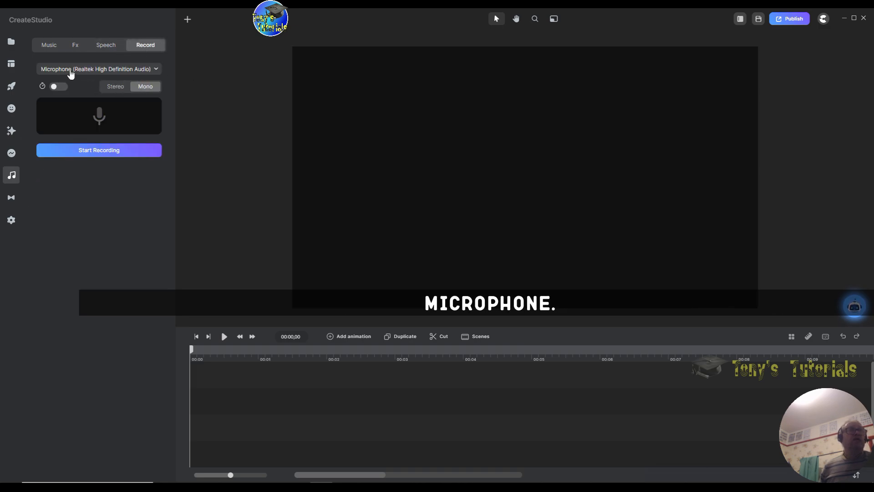
click(157, 70)
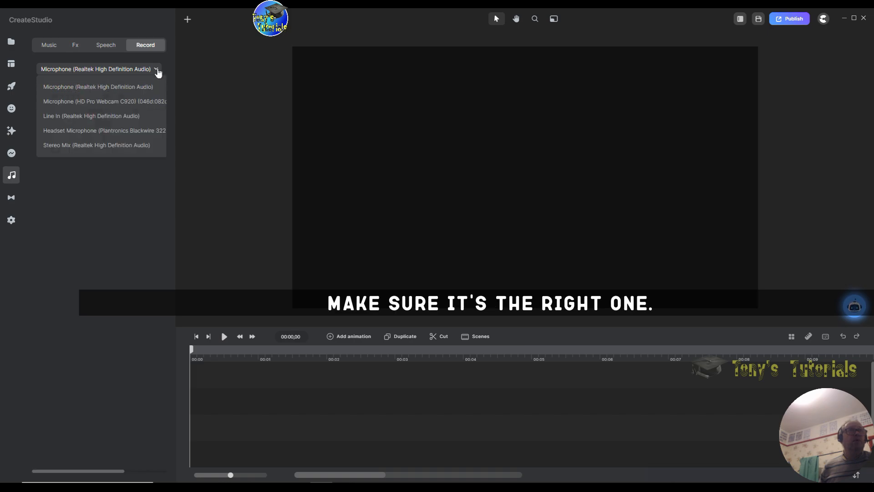
click(115, 131)
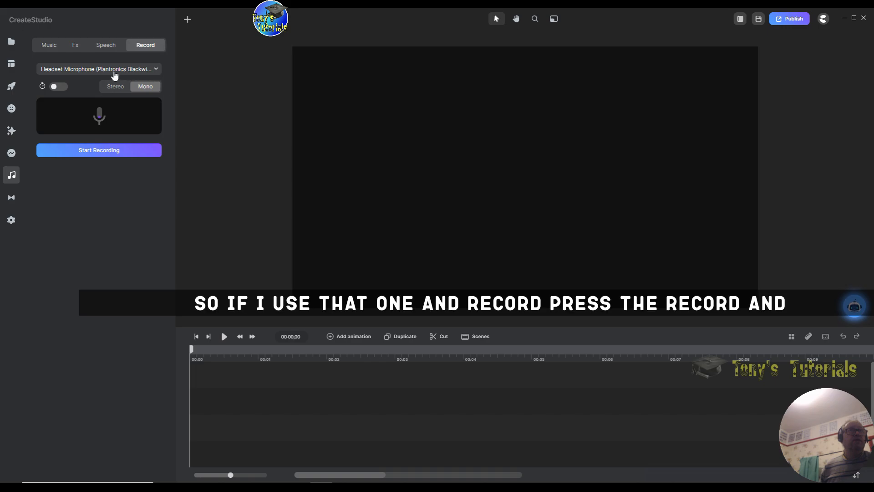
click(154, 70)
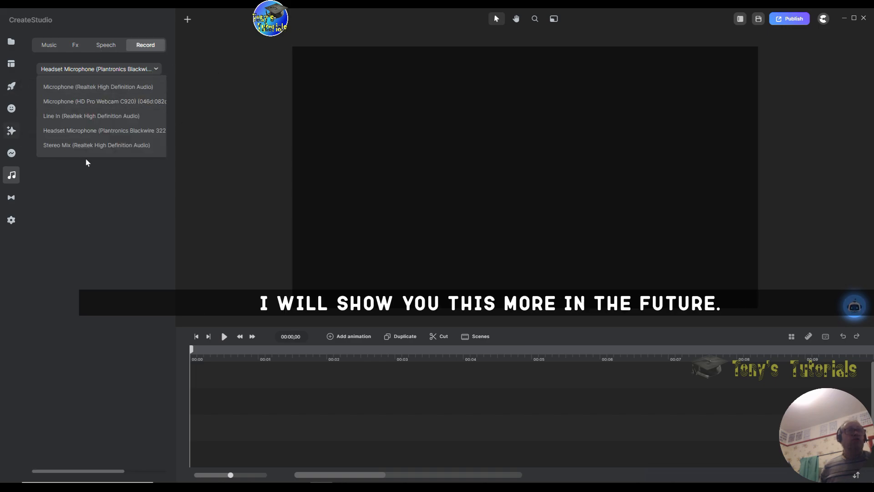
Browse the library of black-and-white transitions, from the brush strokes to the liquid splashes.
click(12, 203)
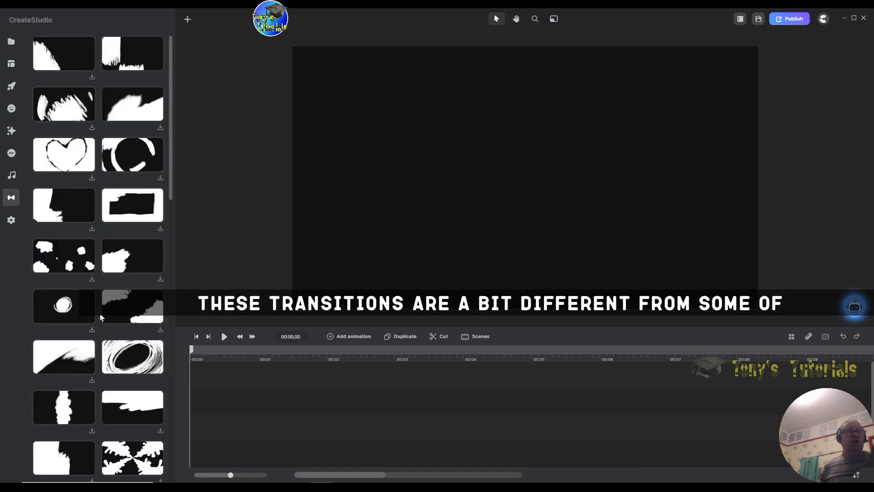
scroll(104, 314, down, 8)
scroll(107, 312, up, 4)
scroll(109, 309, up, 4)
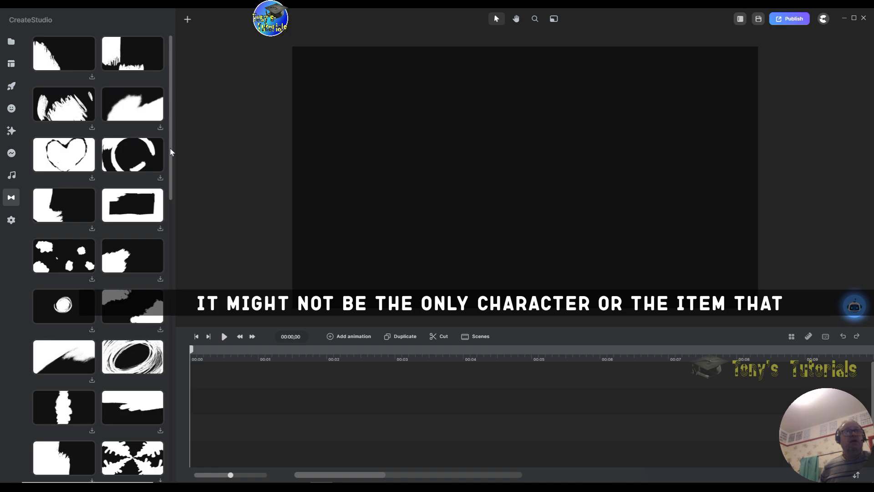
drag(168, 151, 165, 330)
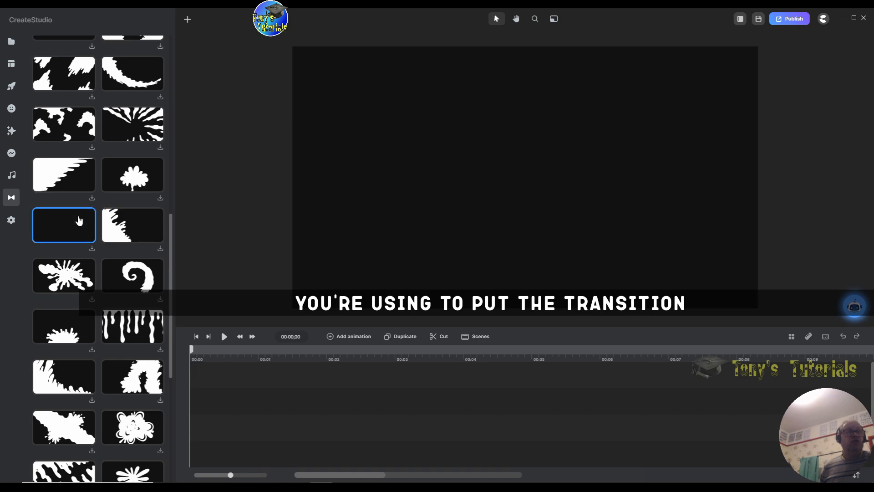
Set the autosave interval to 5 mins in the project settings and keep autosave enabled.
click(10, 223)
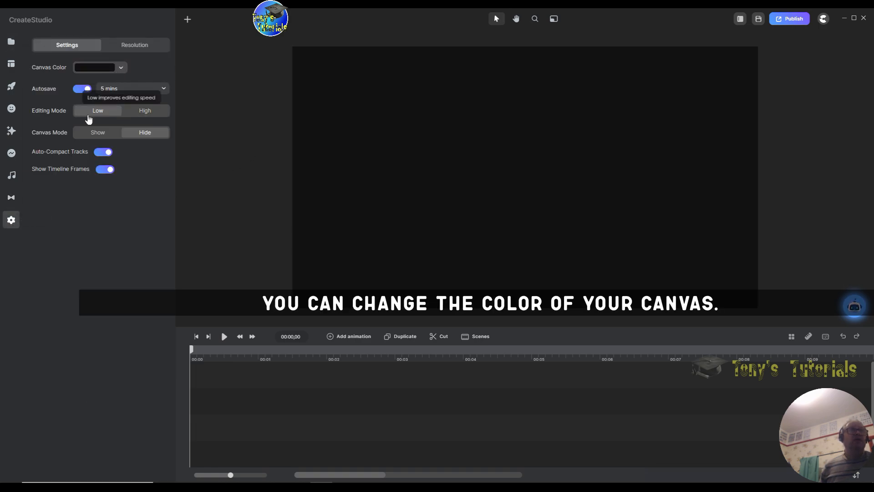
click(164, 93)
click(163, 94)
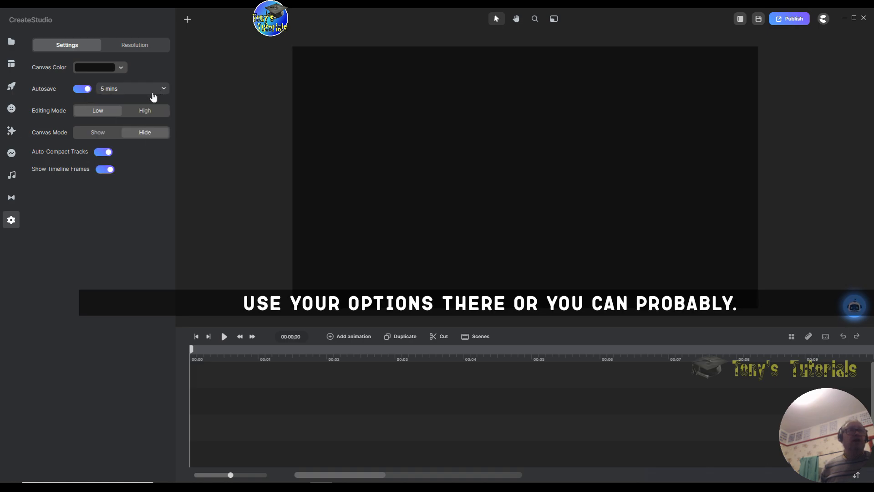
click(106, 92)
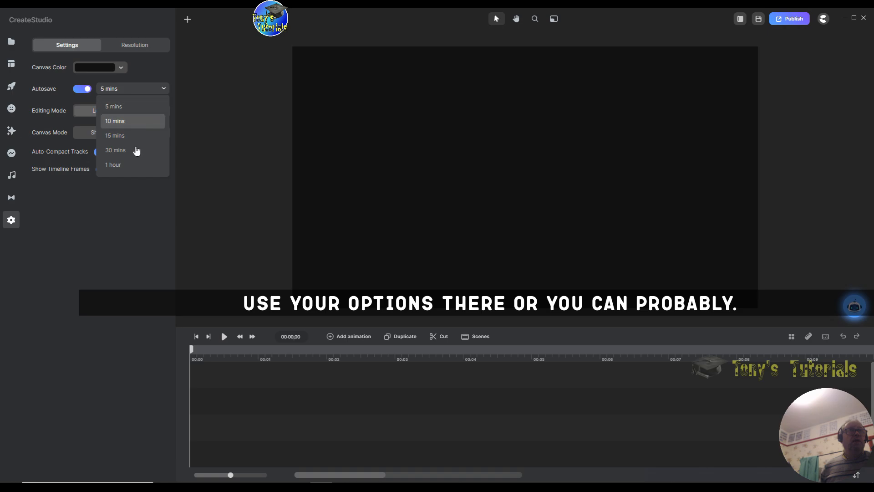
click(148, 106)
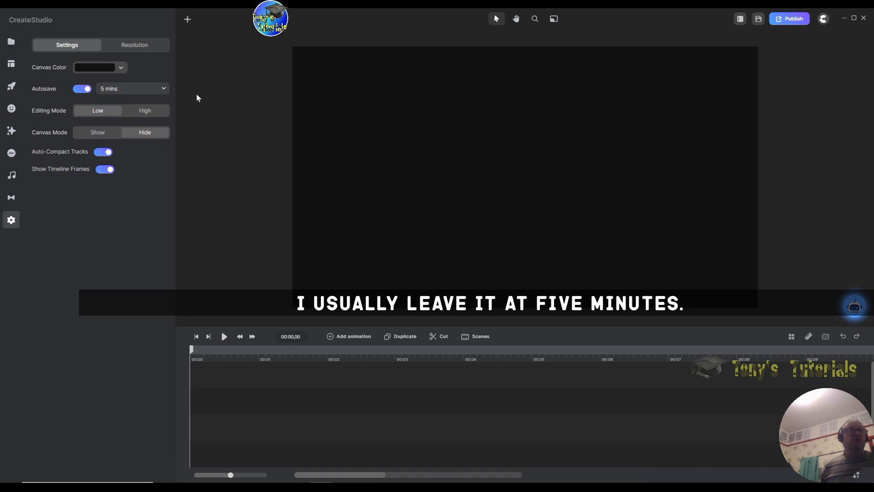
click(109, 90)
click(134, 91)
click(133, 92)
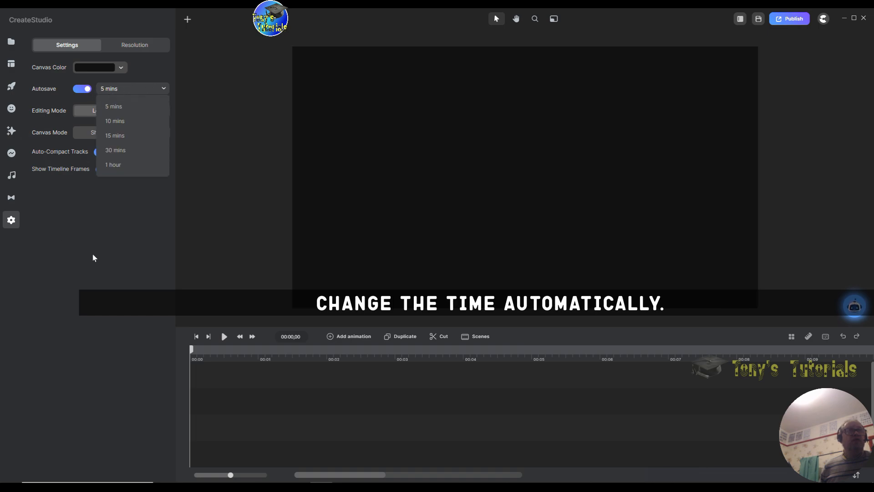
click(88, 90)
click(86, 92)
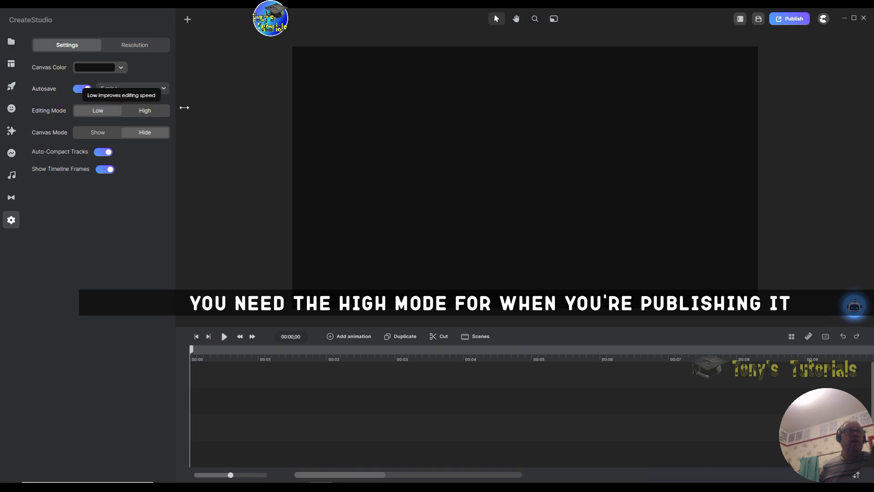
Switch the canvas mode to Show and back to Hide.
click(823, 18)
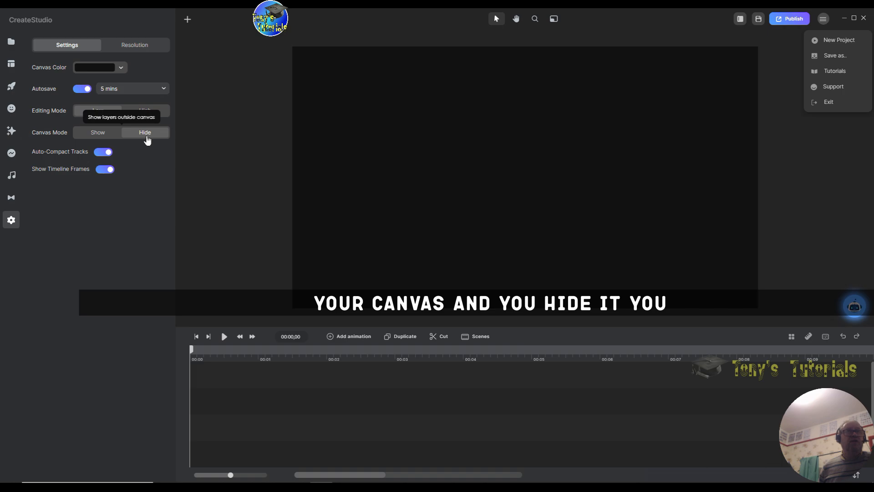
click(103, 136)
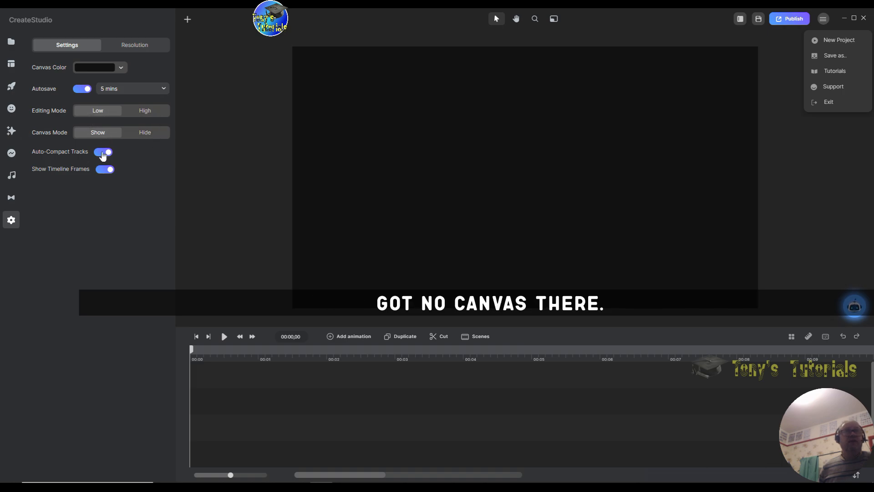
click(146, 137)
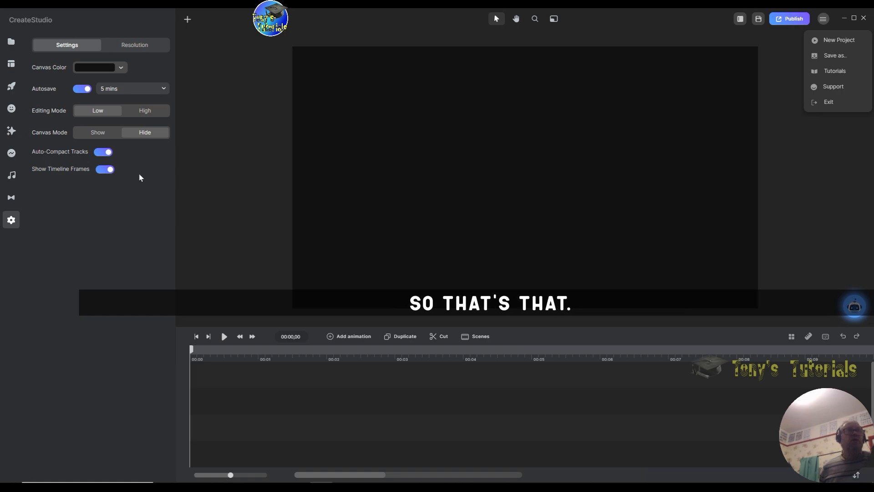
Set the project resolution to the Standard format at 1920 × 1080.
click(141, 50)
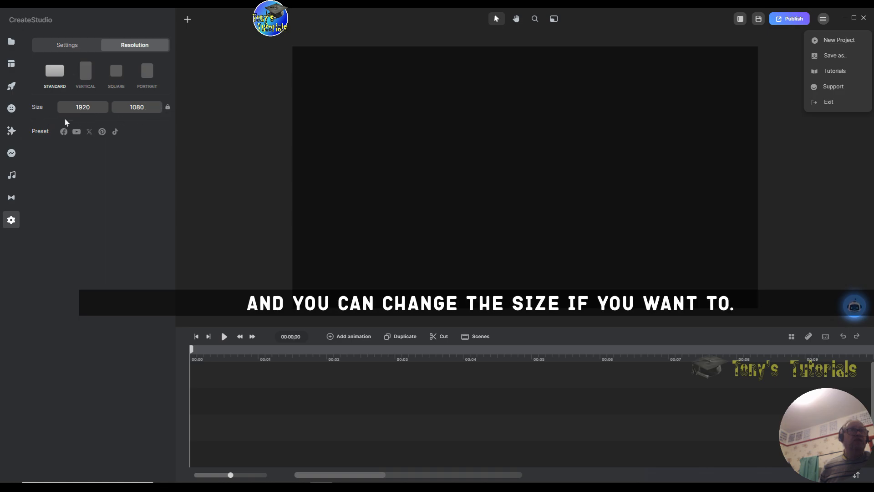
click(32, 108)
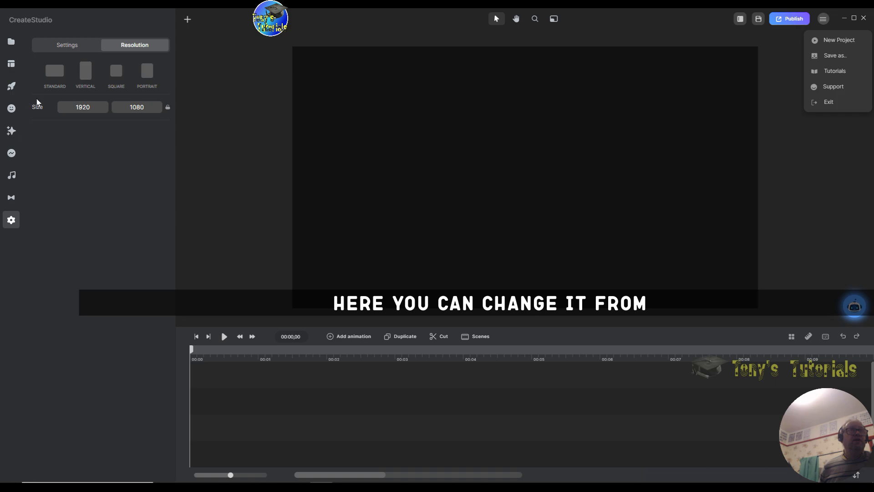
click(59, 74)
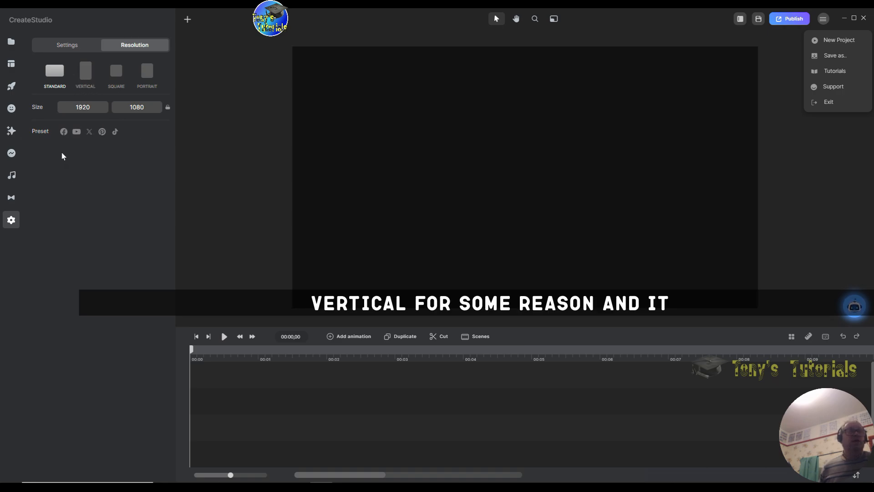
Check the Standard-format size presets for Facebook, YouTube, X, Pinterest and TikTok.
click(63, 131)
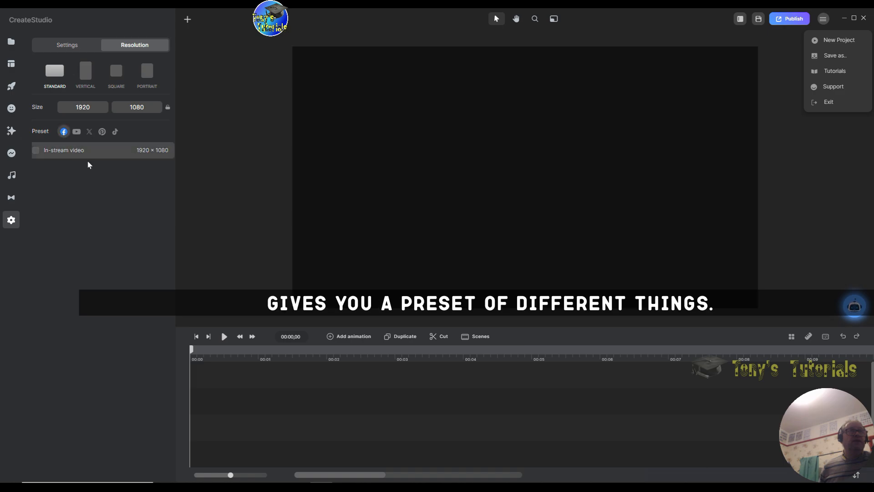
click(77, 137)
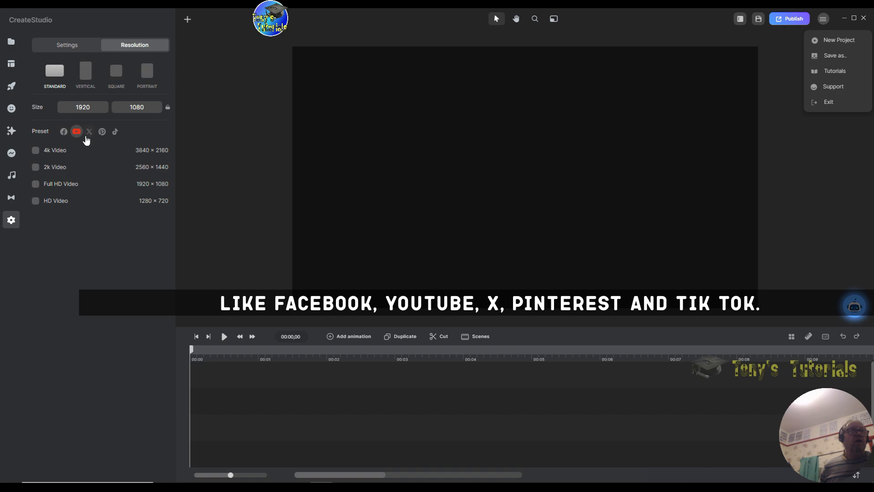
click(88, 135)
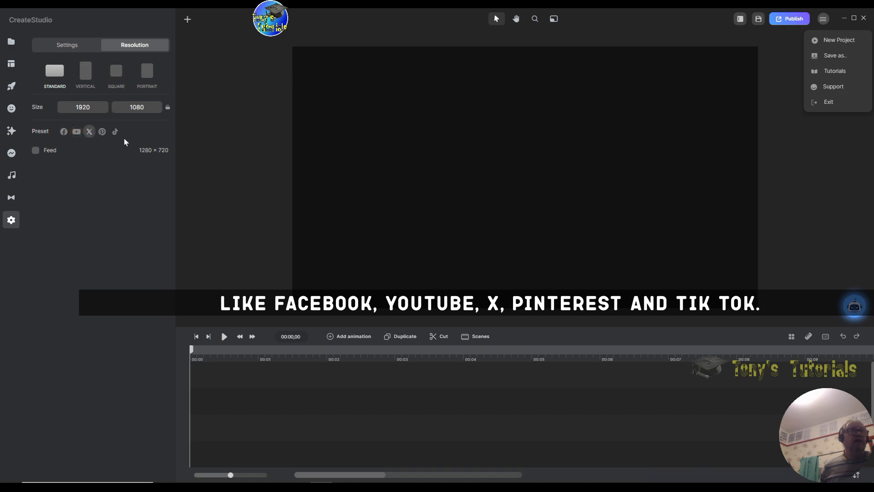
click(102, 132)
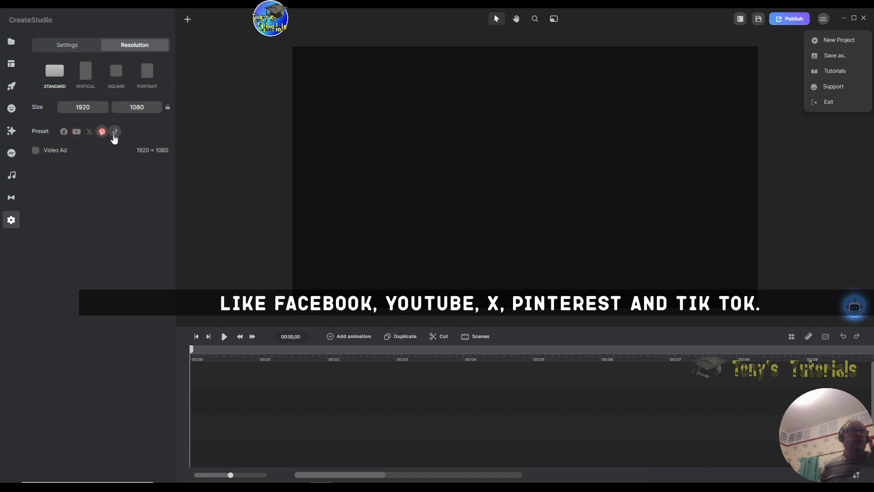
click(115, 133)
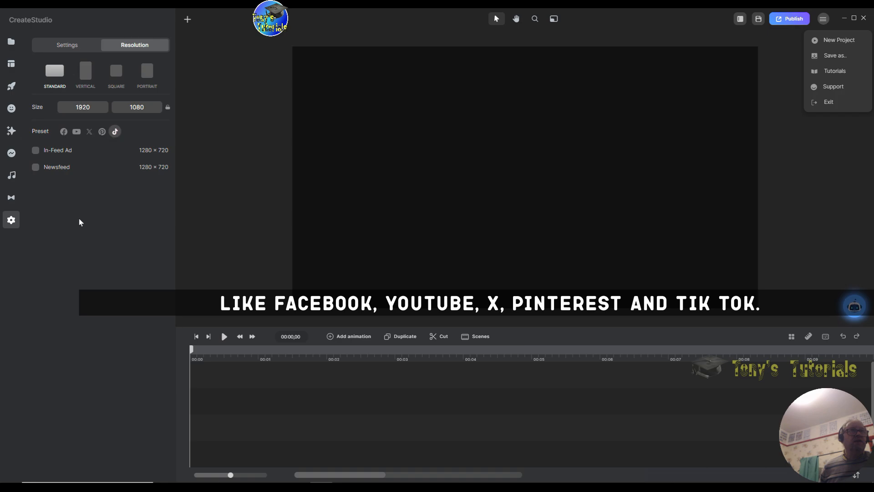
Recheck the Facebook size preset and the general project settings, and return to the Studio element library.
click(64, 131)
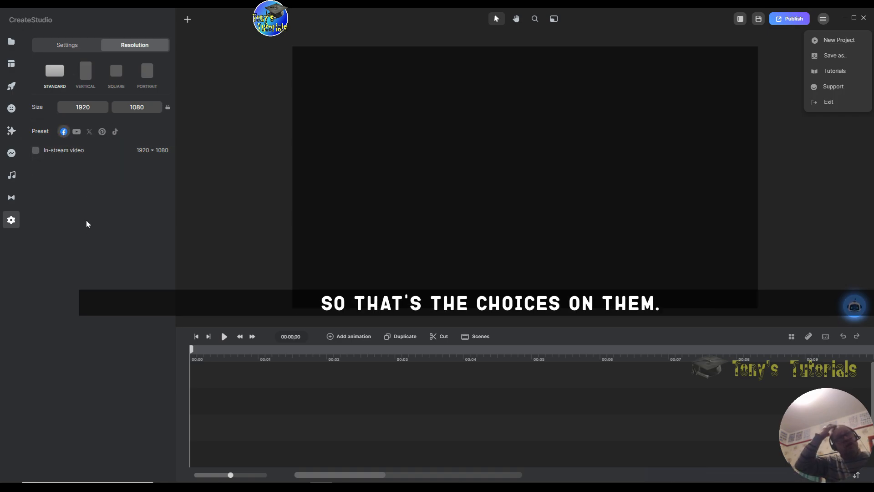
click(76, 44)
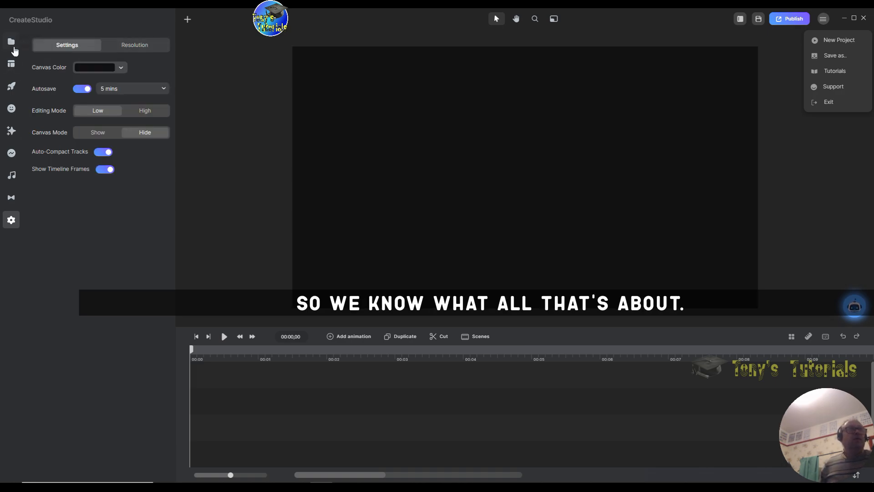
click(13, 45)
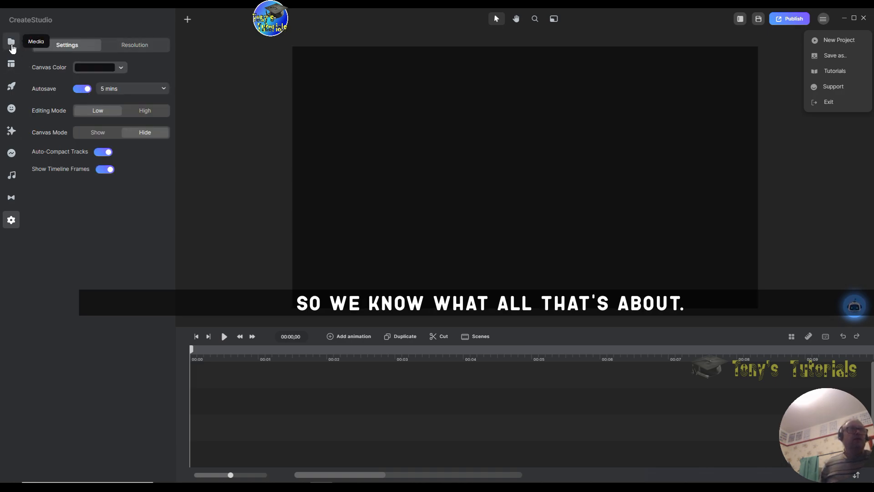
click(20, 88)
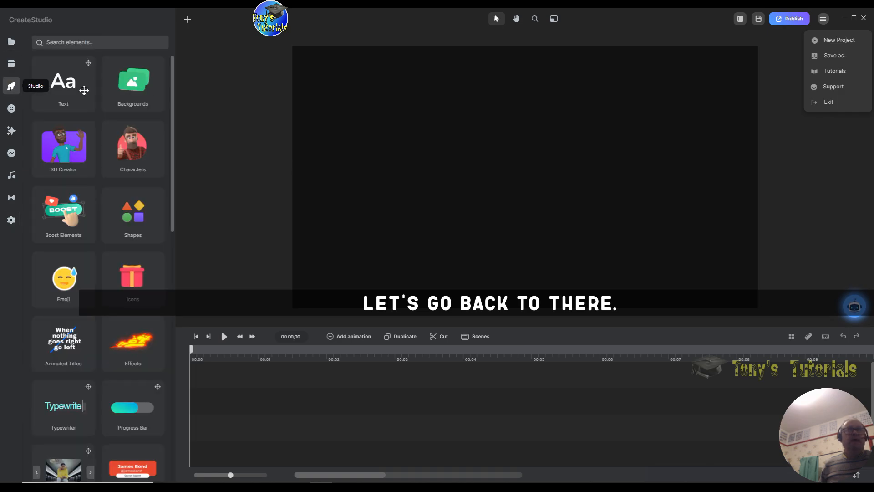
click(519, 136)
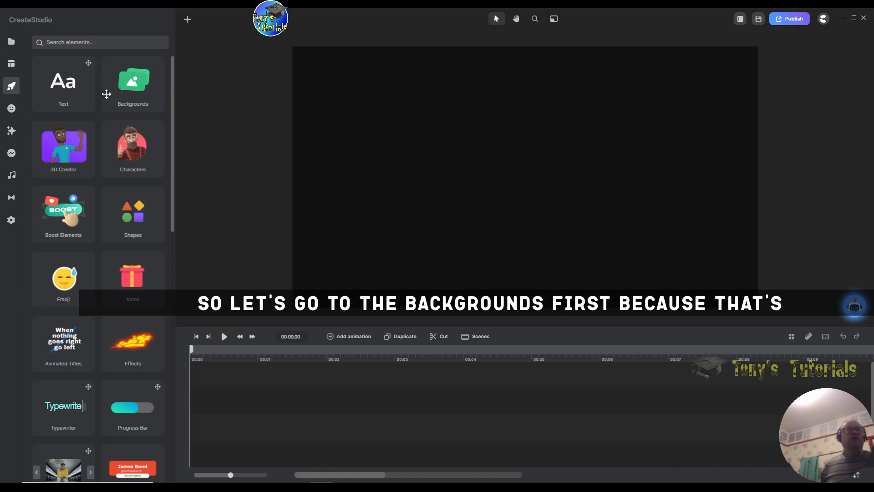
Download the City View image from the Studio backgrounds and place it on the canvas.
click(136, 81)
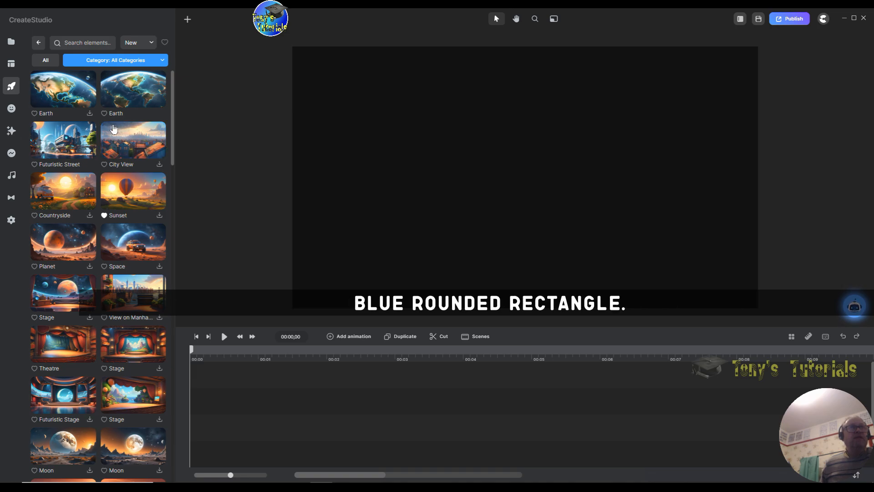
click(160, 166)
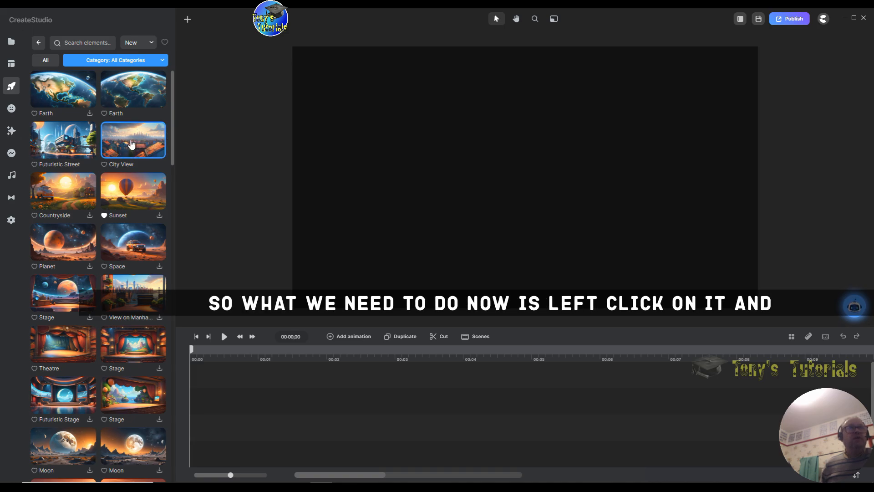
drag(132, 142, 459, 155)
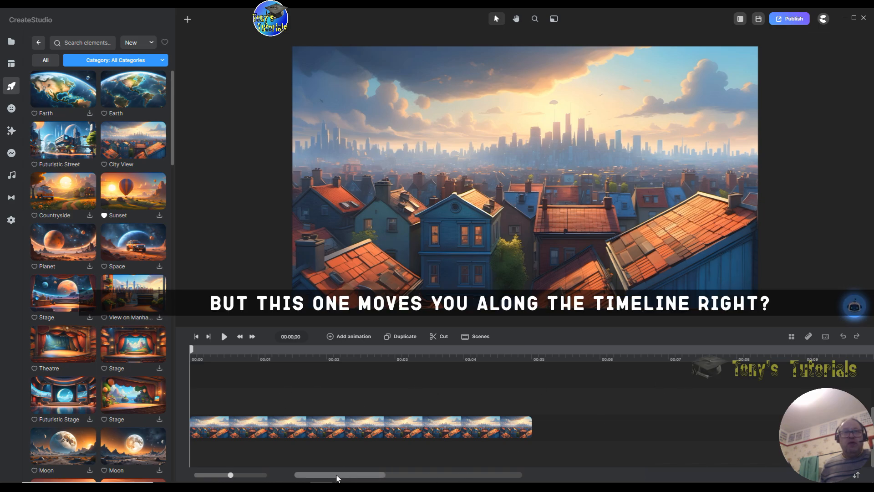
Extend the end of the City View clip on the timeline past the 00:08 mark.
mouse_move(337, 477)
mouse_down()
mouse_move(357, 476)
mouse_move(336, 480)
mouse_up()
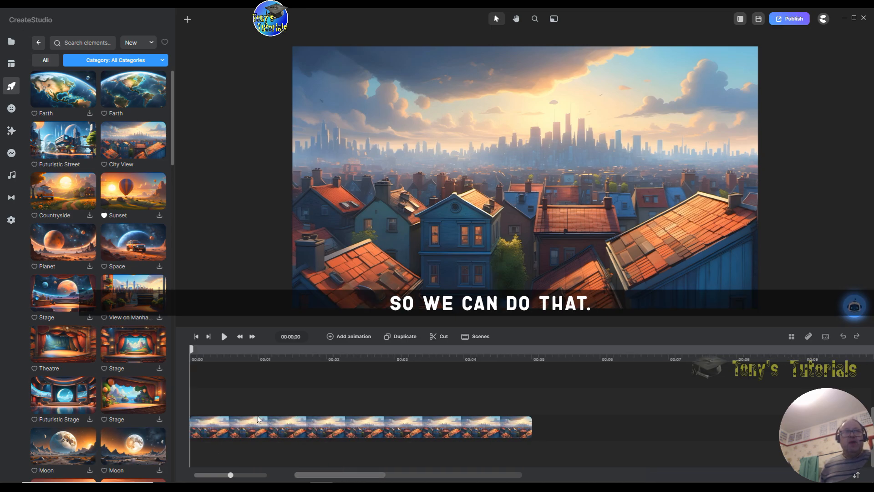
click(515, 431)
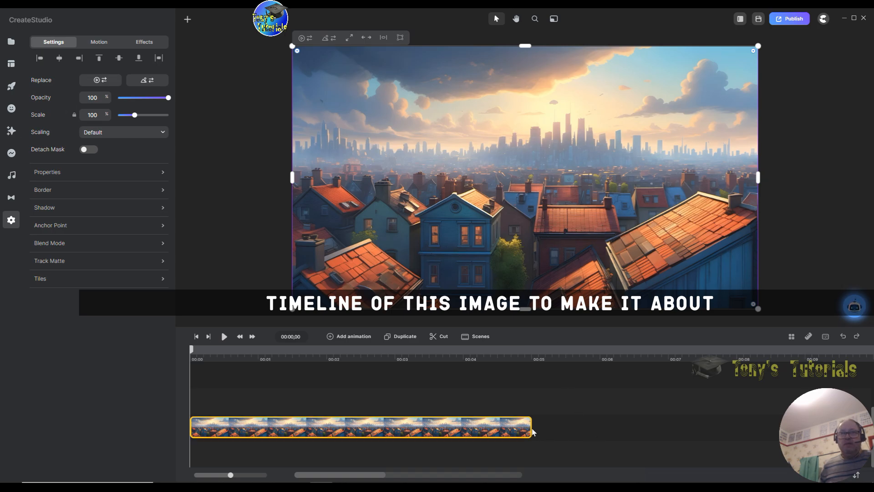
drag(531, 429, 783, 428)
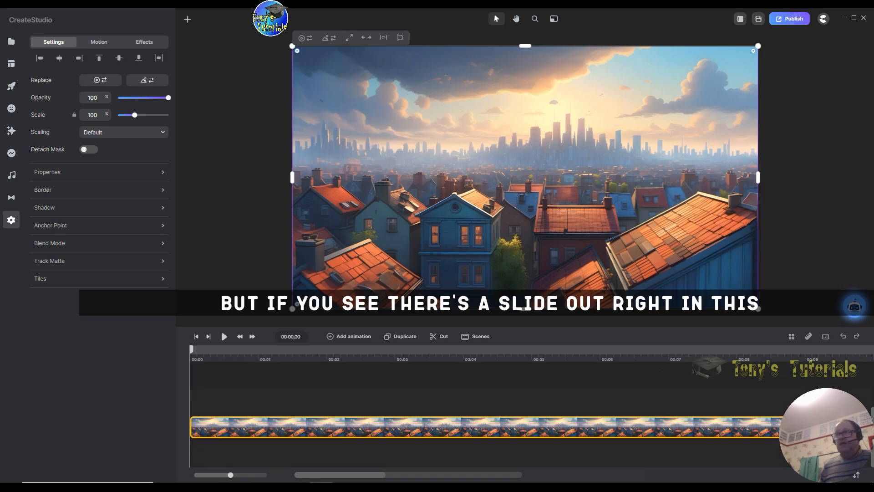
Lock the City View clip in place on the timeline and unlock it again.
drag(872, 415, 863, 363)
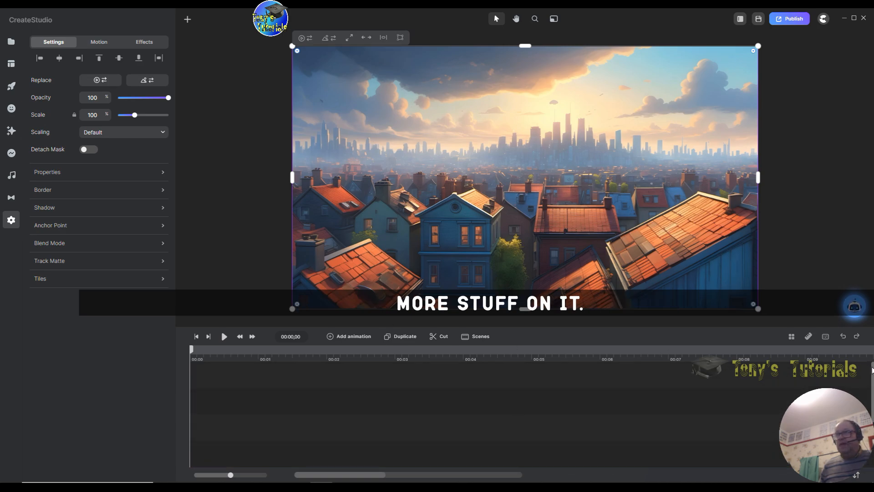
drag(872, 371, 873, 417)
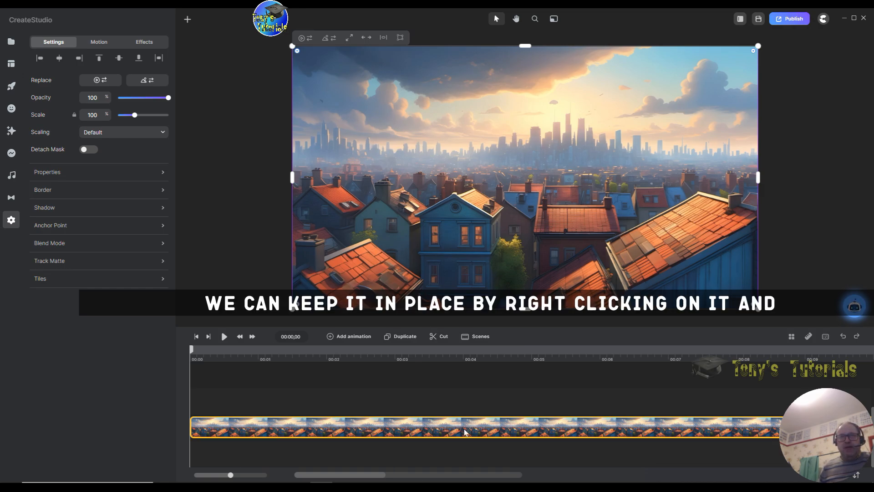
right_click(479, 429)
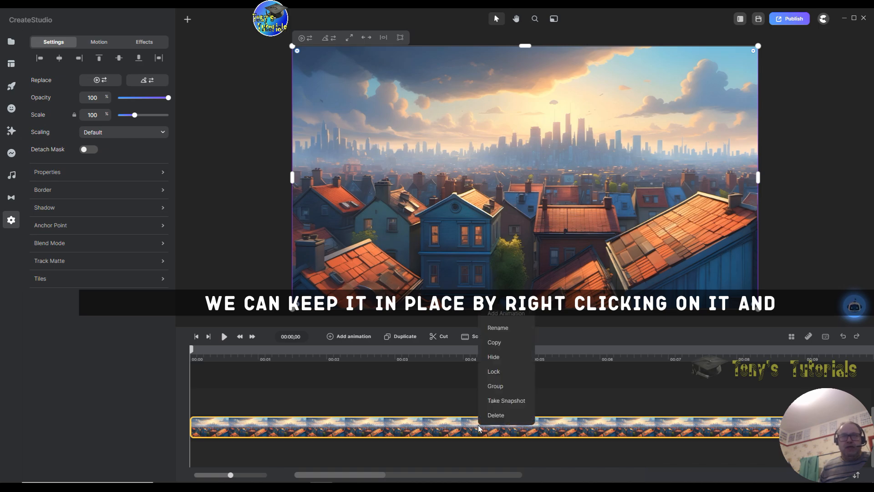
click(518, 372)
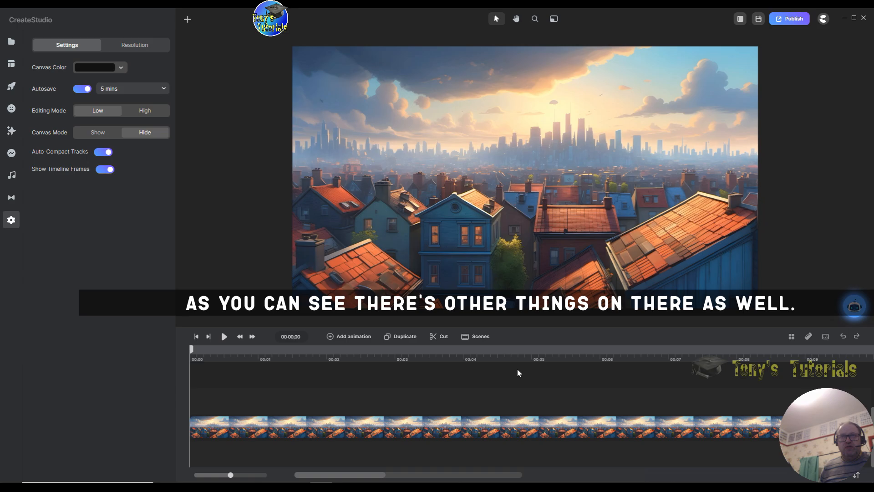
right_click(483, 432)
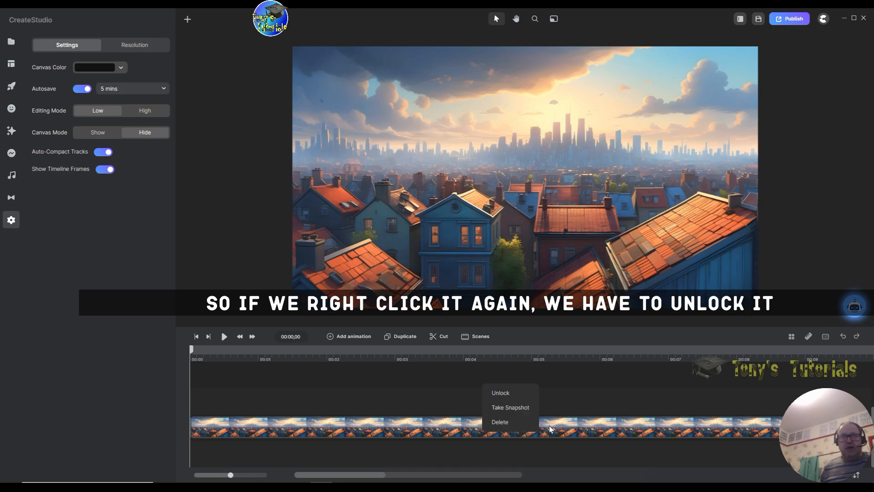
right_click(637, 432)
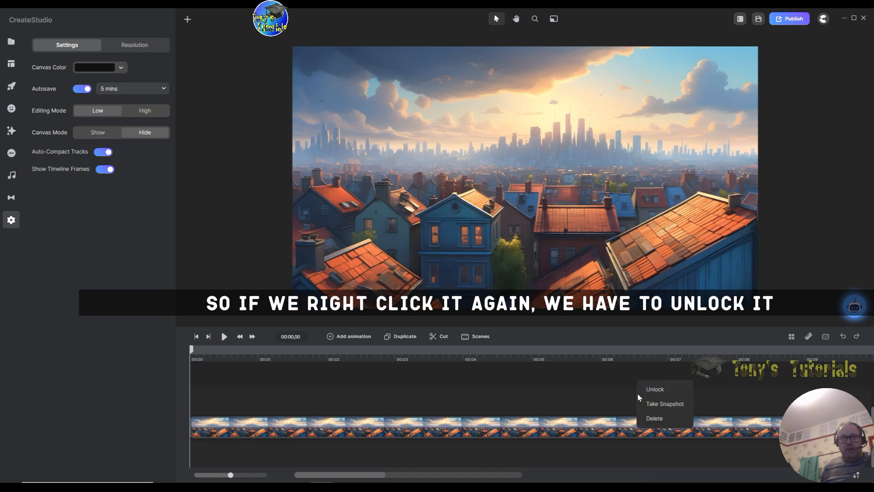
click(651, 389)
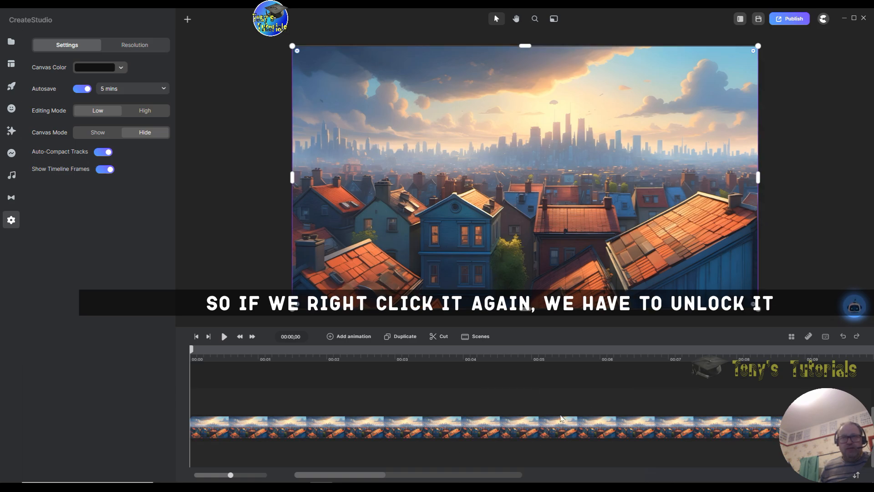
Hide the City View clip and show it again.
right_click(522, 426)
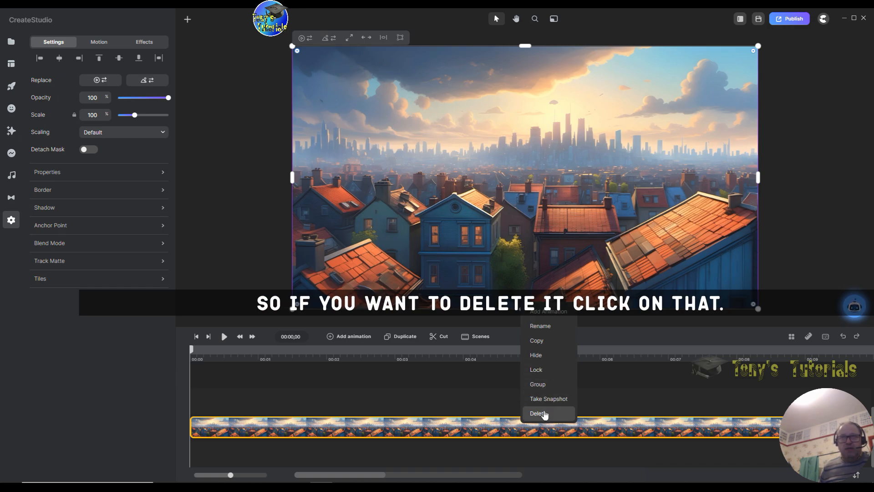
click(559, 359)
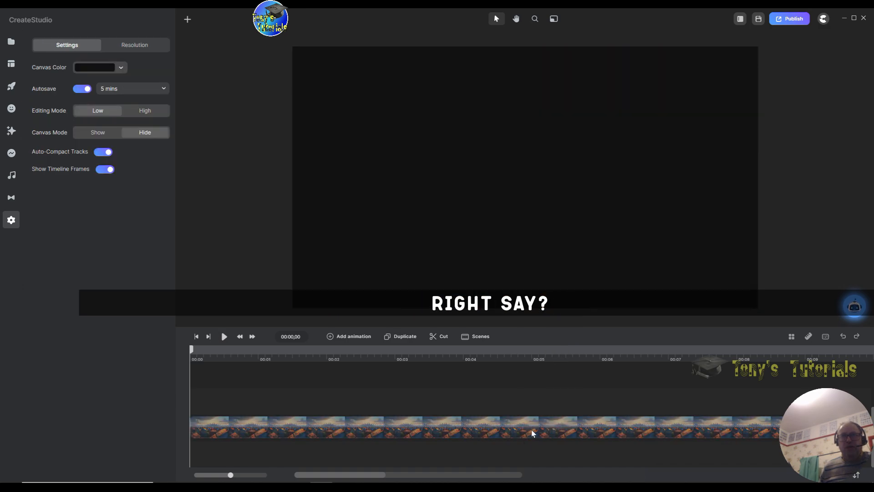
right_click(531, 430)
click(570, 362)
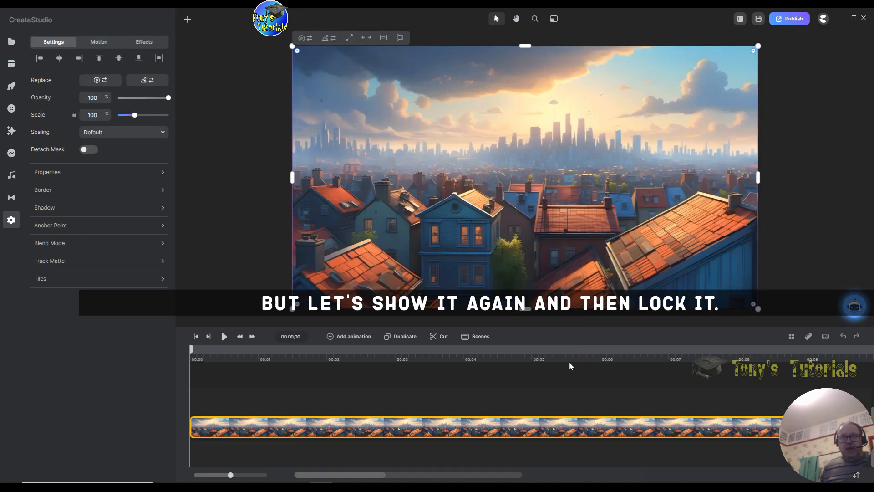
Lock the City View background clip on the timeline.
right_click(554, 418)
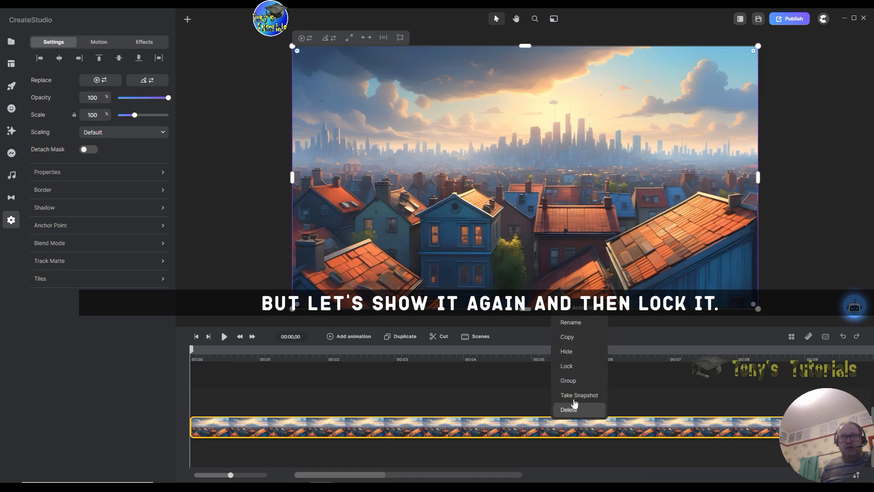
click(581, 370)
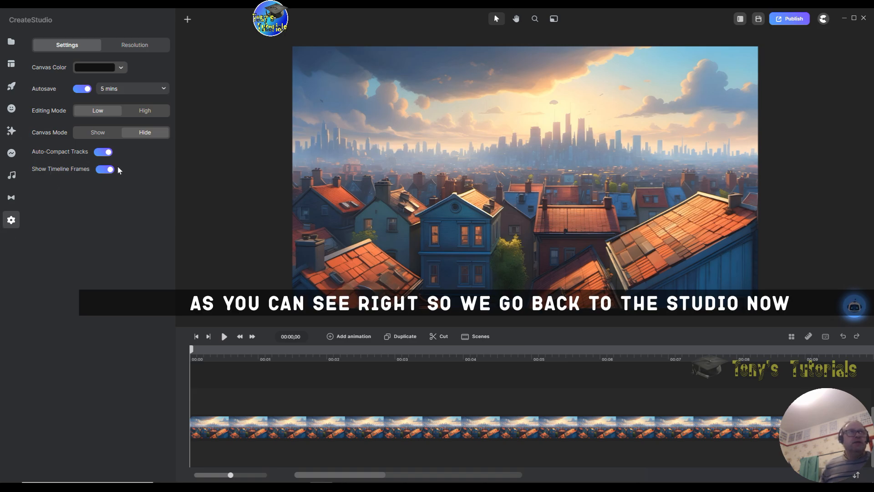
Download the Groom from the Studio characters and add him to the canvas over the city background.
click(13, 89)
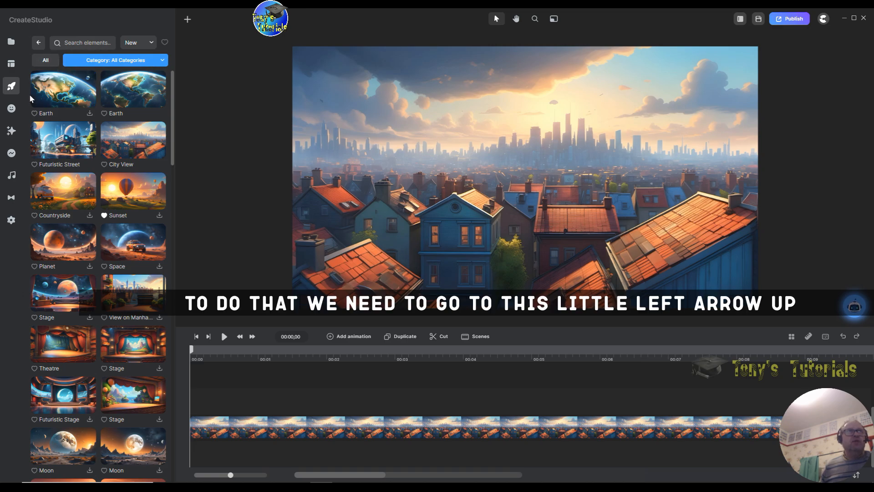
click(39, 44)
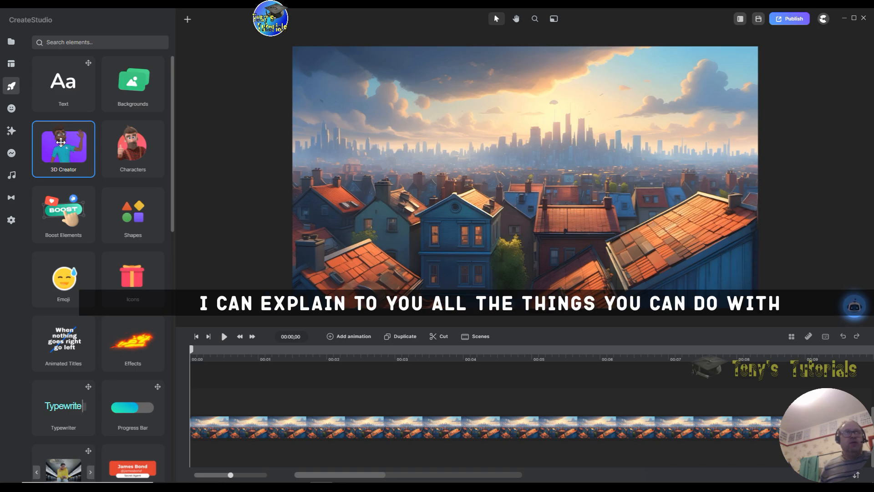
click(138, 152)
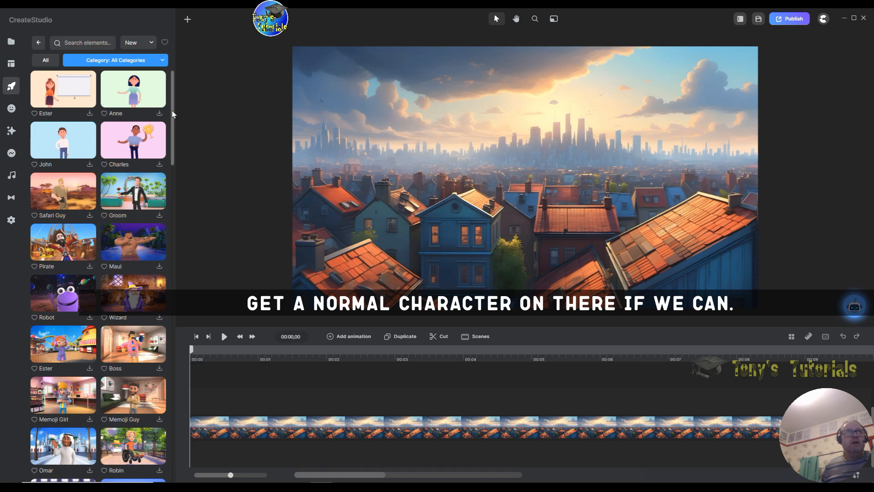
mouse_move(173, 114)
mouse_down()
mouse_move(178, 234)
mouse_move(165, 349)
mouse_move(175, 107)
mouse_up()
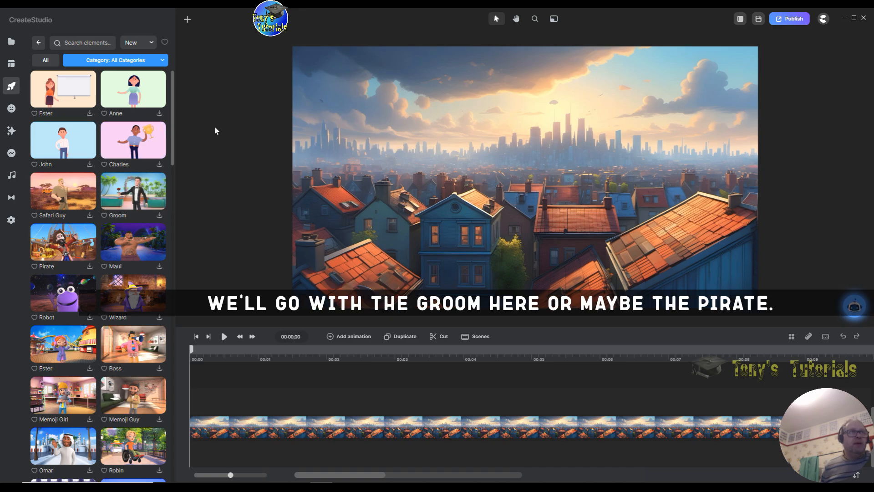
click(160, 216)
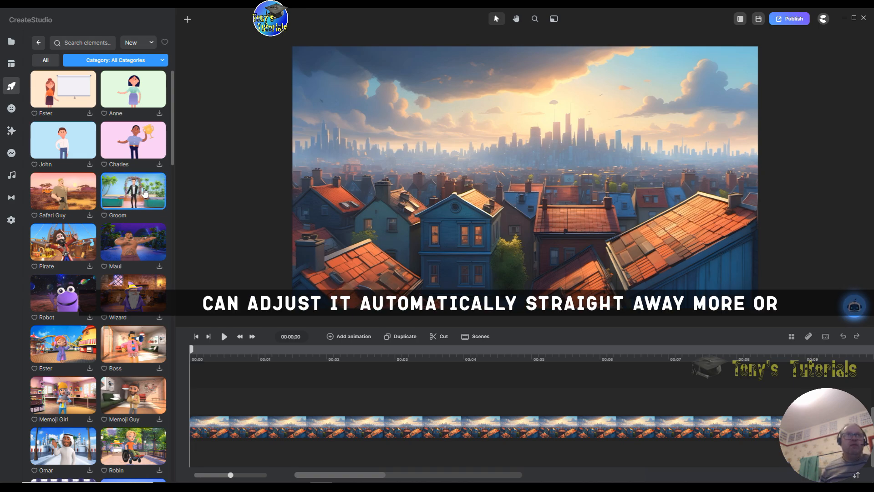
drag(136, 191, 468, 149)
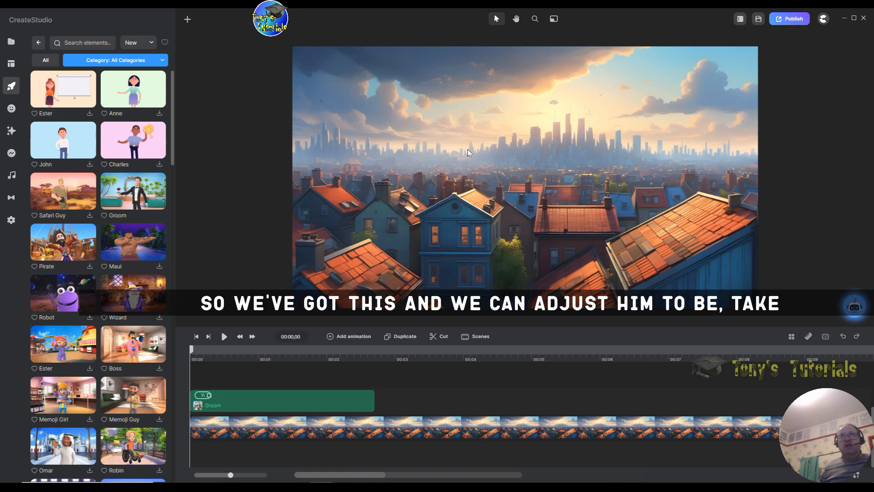
Scale the Groom down and position him on the low tiled roof right of the tree.
drag(521, 155, 611, 197)
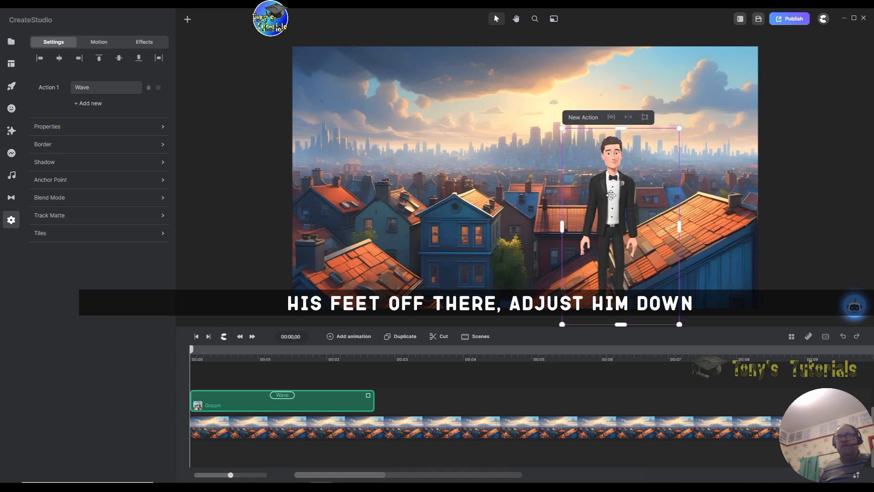
drag(679, 130, 676, 168)
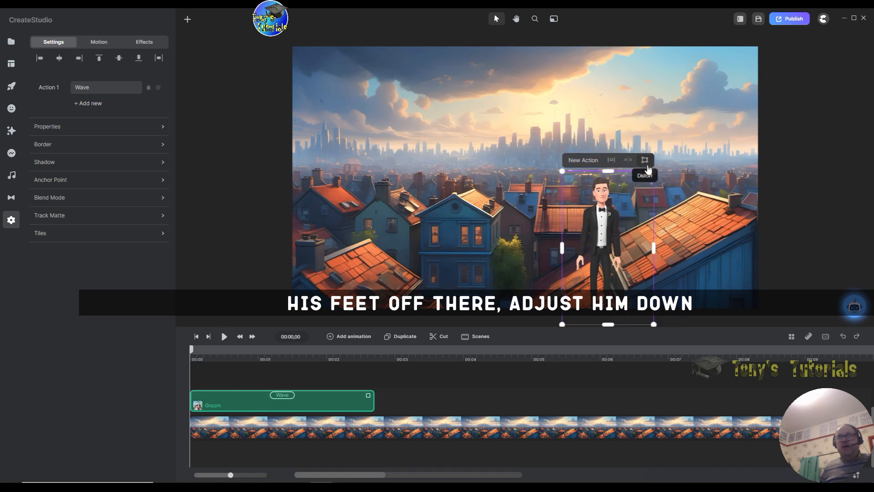
drag(650, 208, 600, 214)
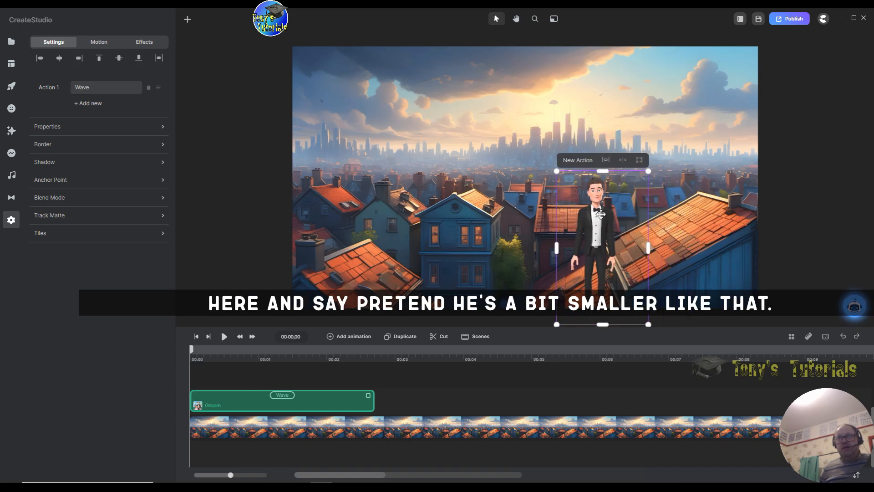
drag(650, 174, 620, 221)
drag(593, 255, 598, 236)
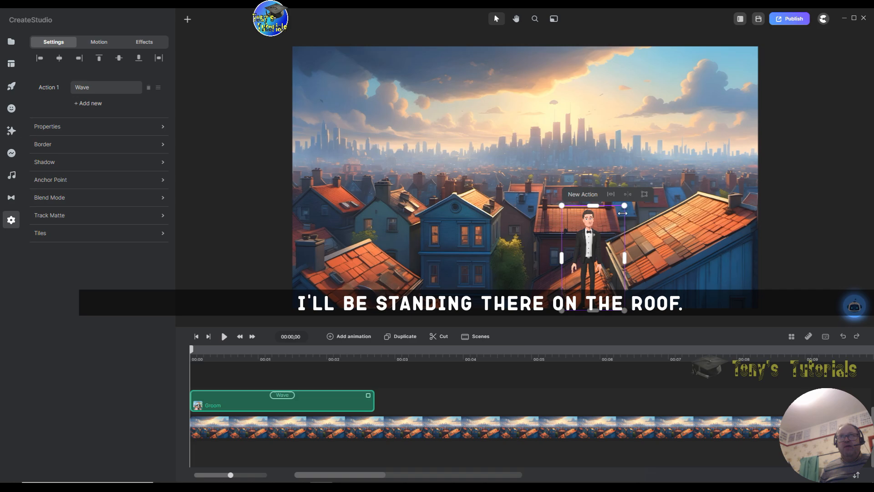
drag(624, 206, 622, 210)
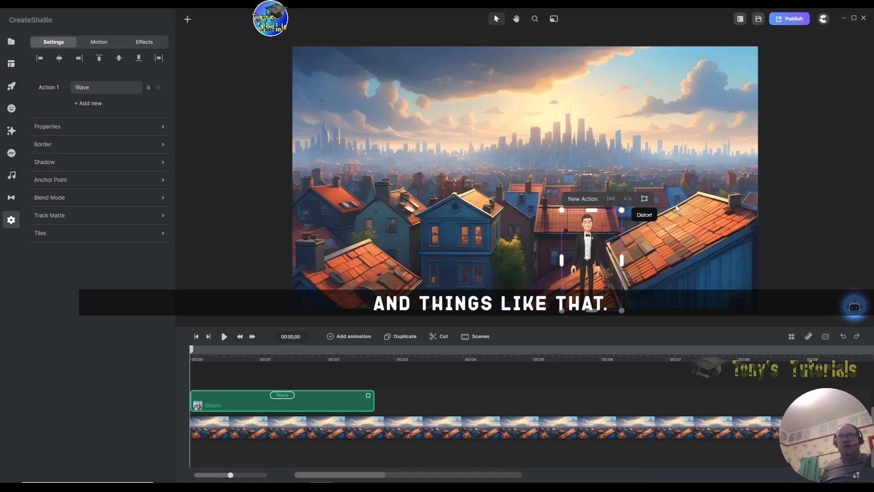
Center the Groom on the canvas and move him back onto the low tiled roof.
click(611, 204)
drag(528, 180, 592, 246)
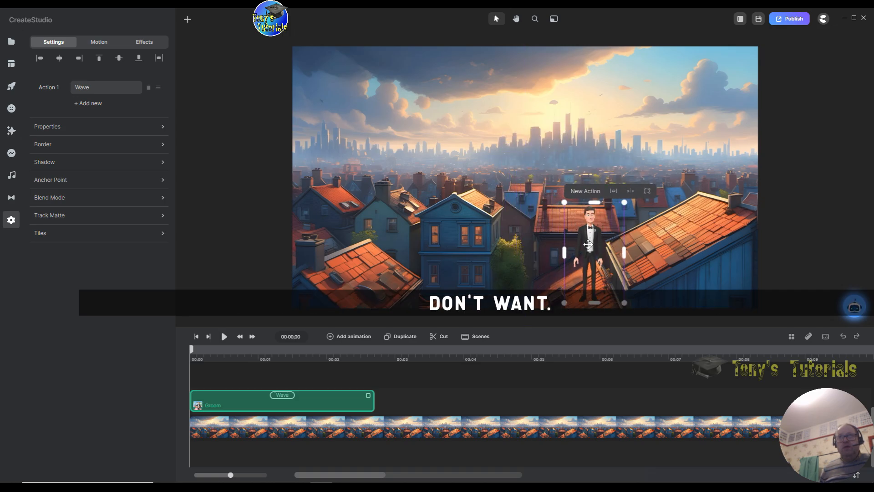
Flip the Groom horizontally and back, and try distorting him from one corner before putting that corner back.
click(633, 194)
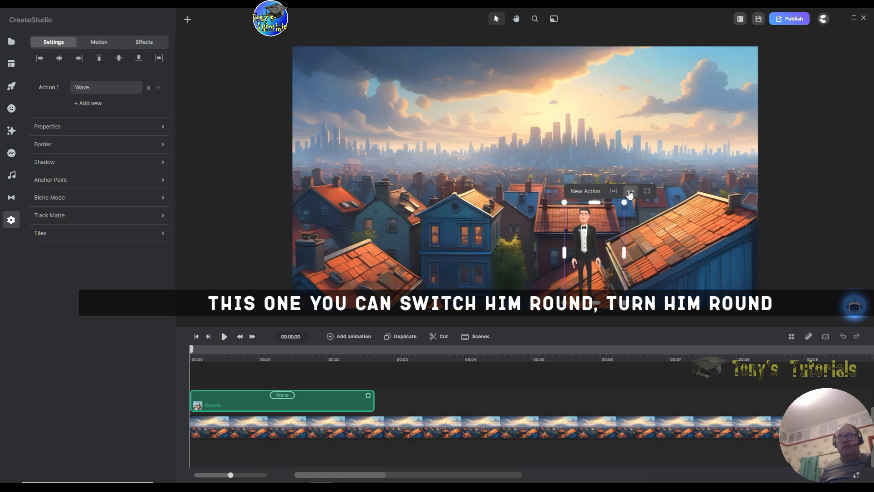
click(630, 194)
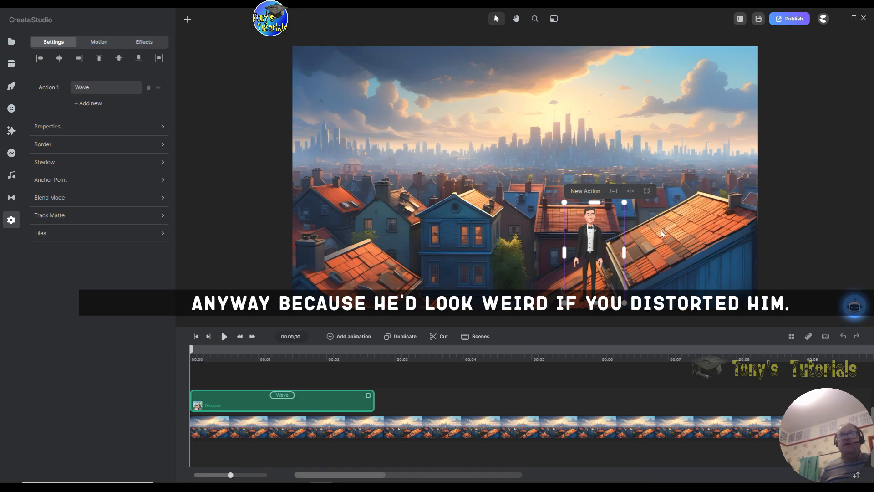
click(647, 191)
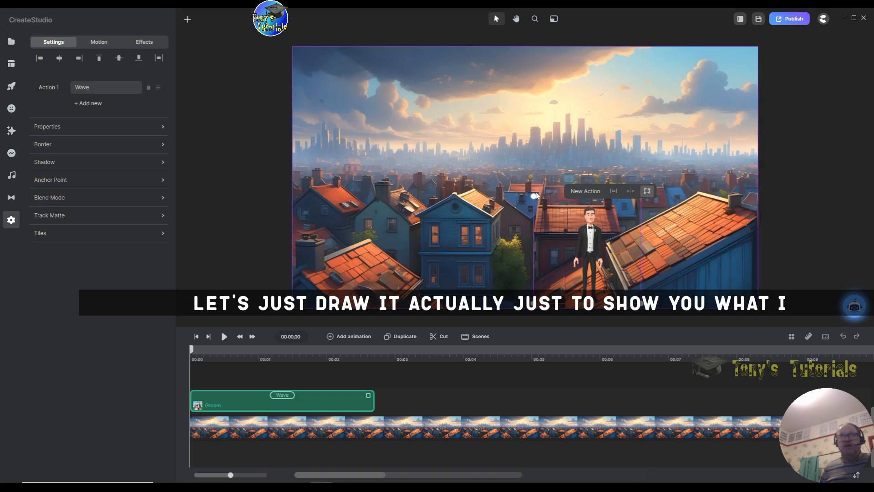
mouse_move(534, 196)
mouse_down()
mouse_move(490, 169)
mouse_move(415, 155)
mouse_move(536, 191)
mouse_up()
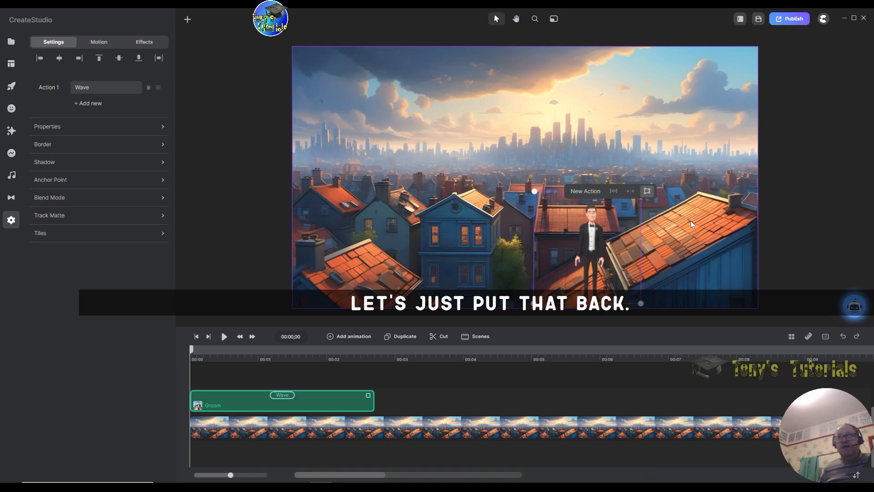
click(645, 195)
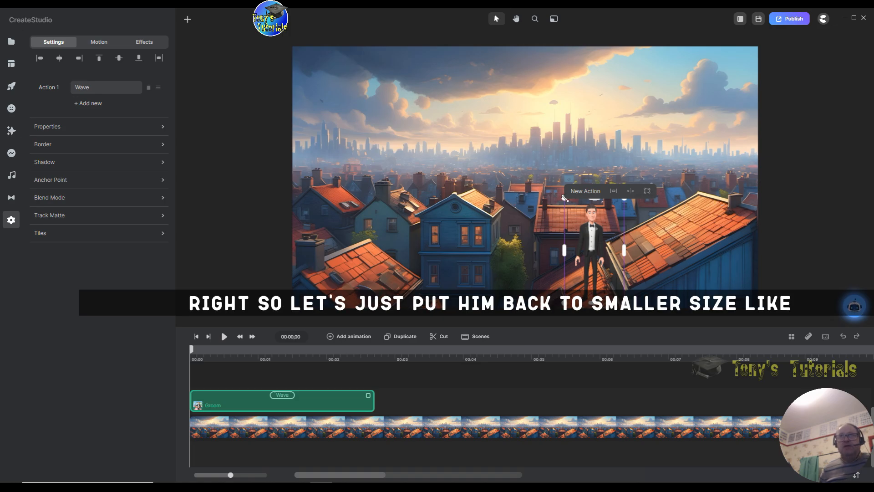
Scale the Groom down slightly and reposition him on the low tiled roof right of the tree.
drag(564, 197, 573, 211)
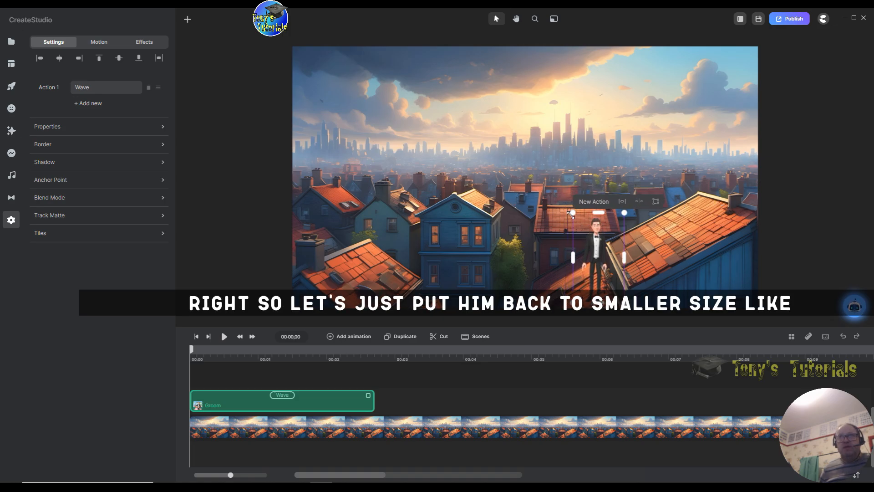
drag(593, 252, 588, 258)
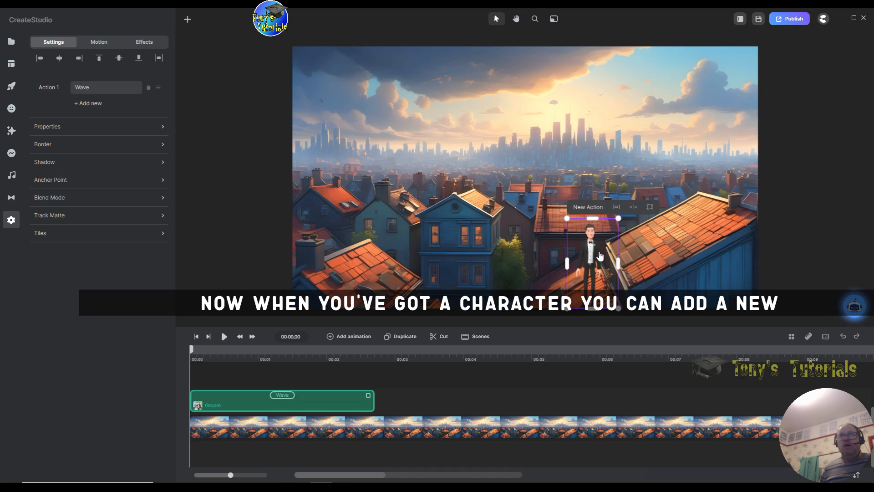
Add the Holding a Rose action to the Groom after Wave and play the timeline.
click(585, 209)
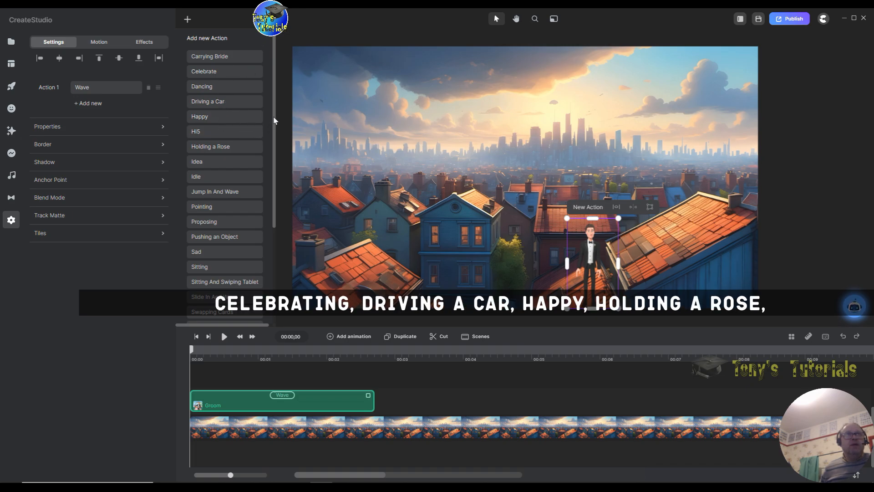
scroll(275, 119, down, 2)
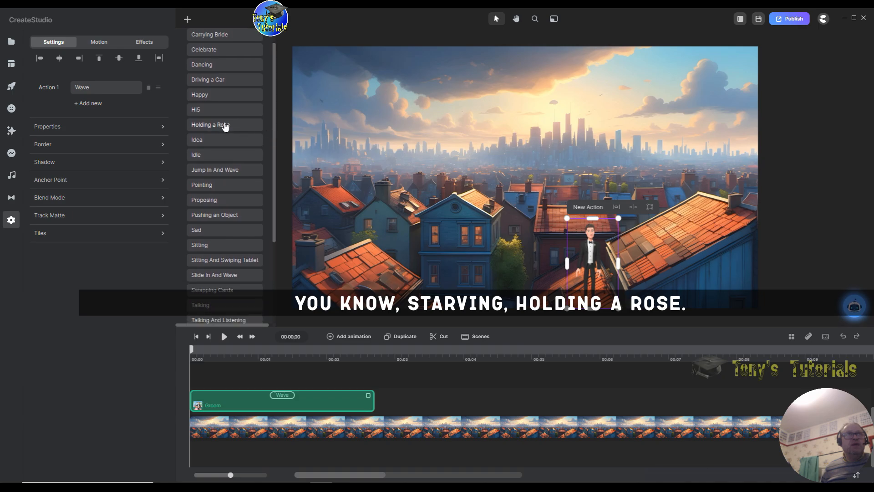
click(225, 125)
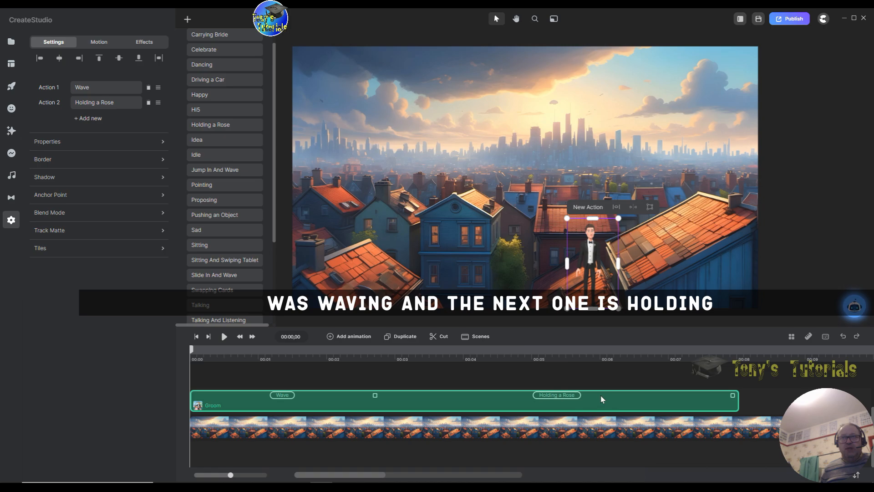
click(224, 336)
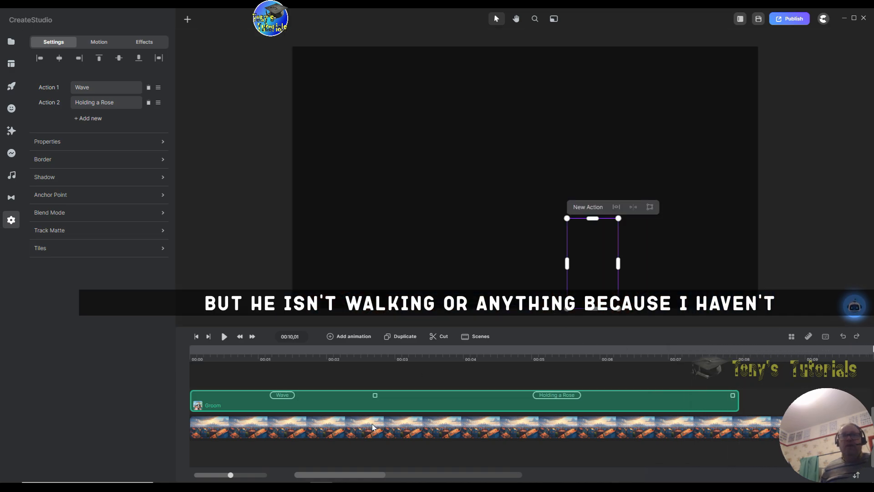
Delete the Groom's Wave action and add a Walking action after Holding a Rose.
click(594, 208)
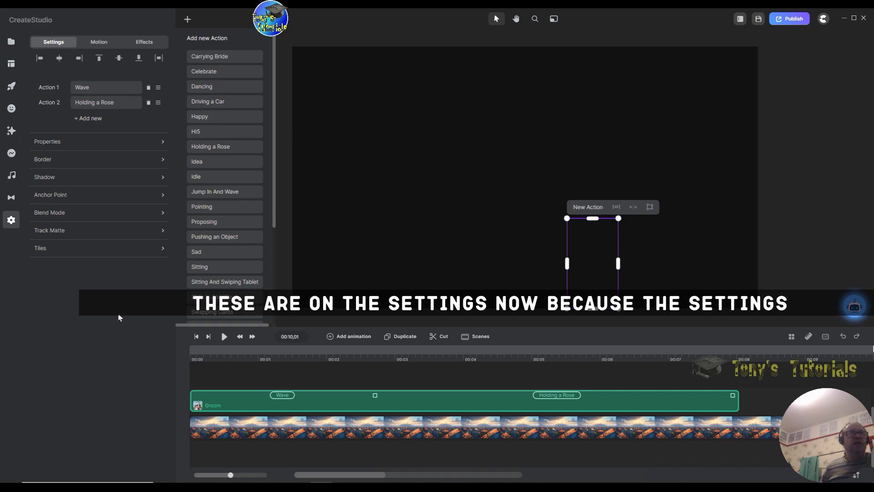
click(406, 397)
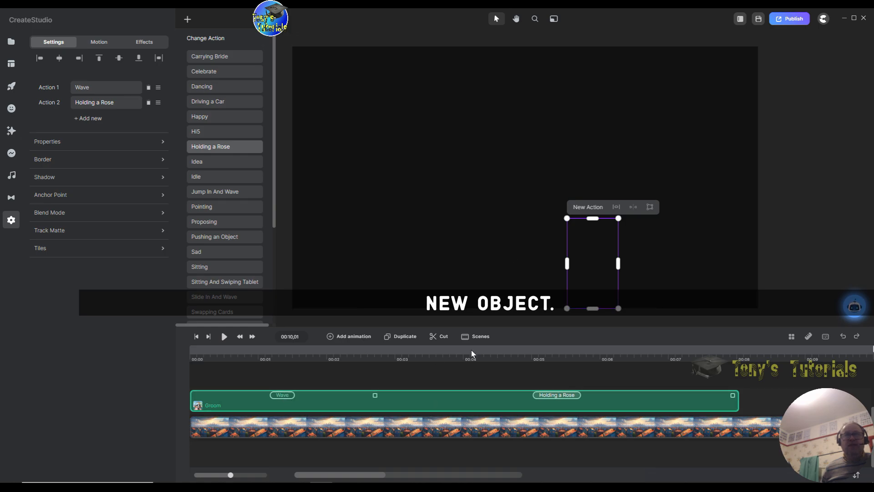
click(303, 393)
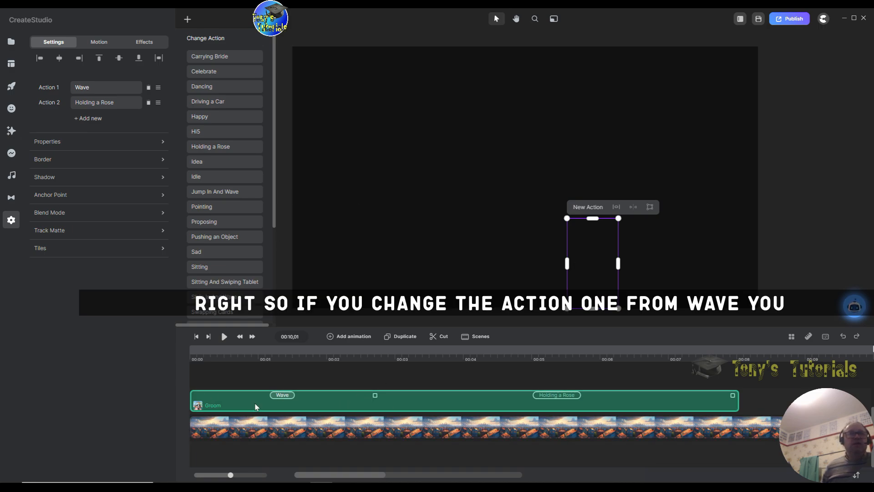
click(149, 88)
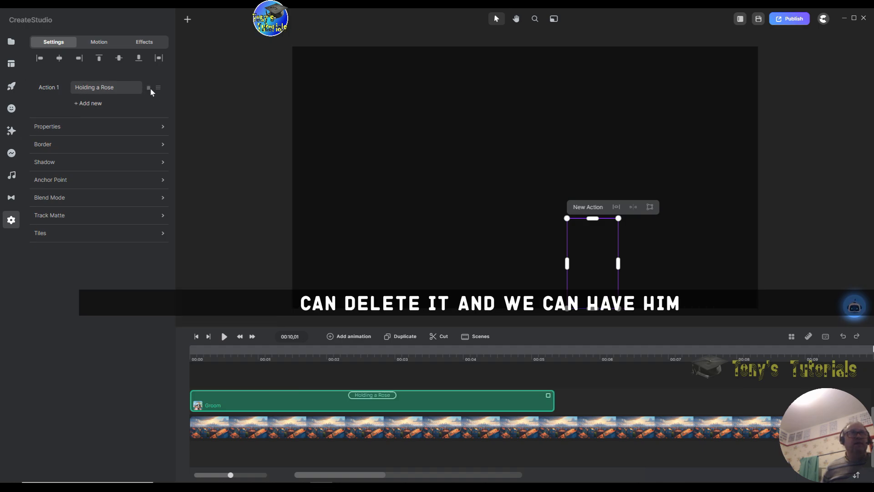
click(83, 104)
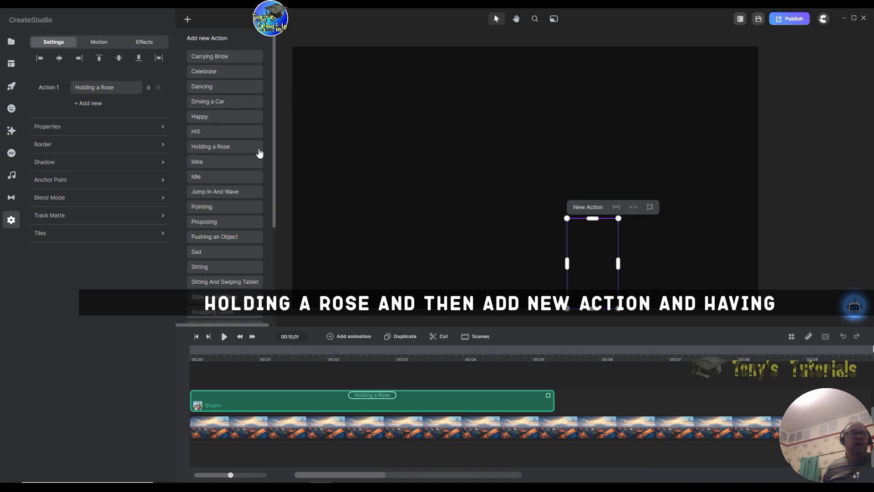
scroll(262, 158, down, 3)
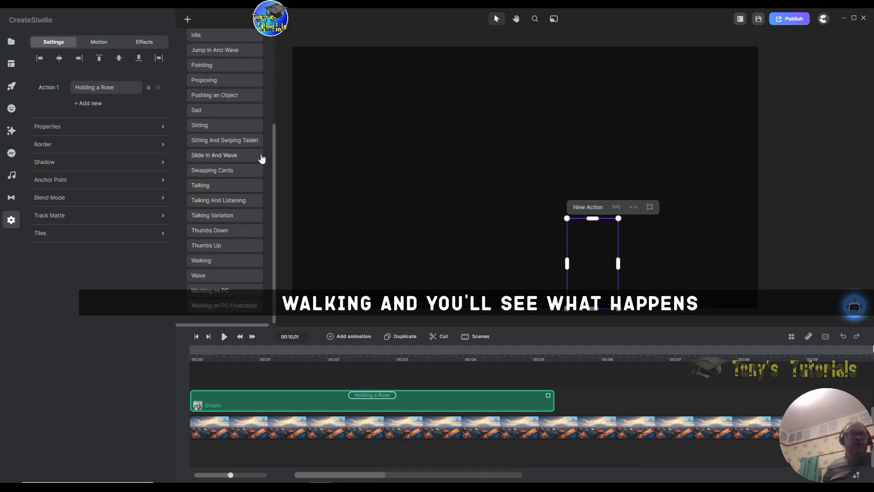
click(222, 261)
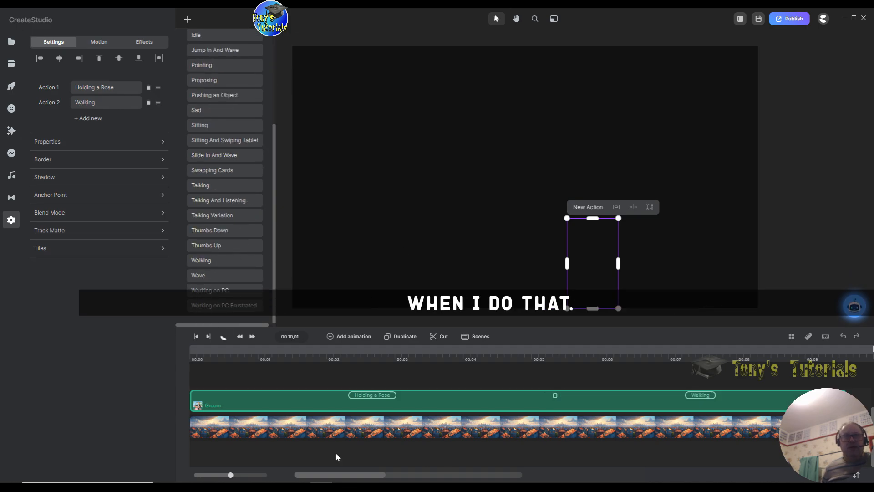
Play the scene from the beginning to check the Groom's Holding a Rose and Walking actions.
click(197, 337)
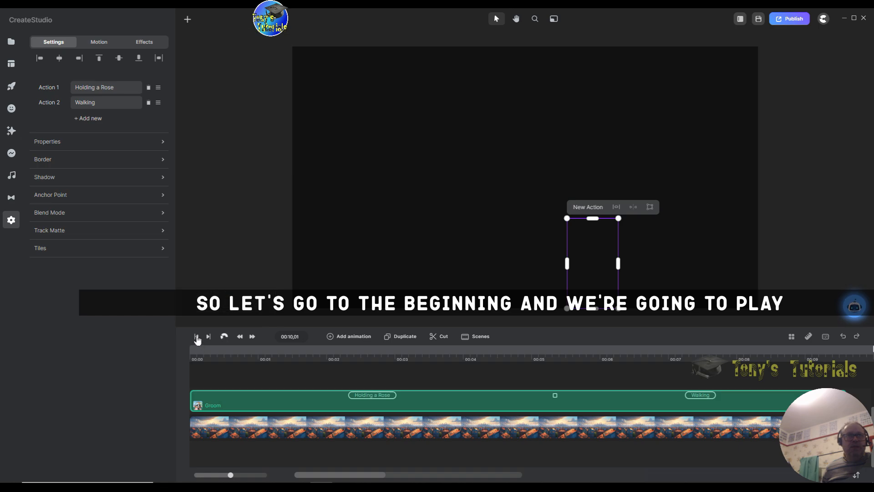
click(197, 337)
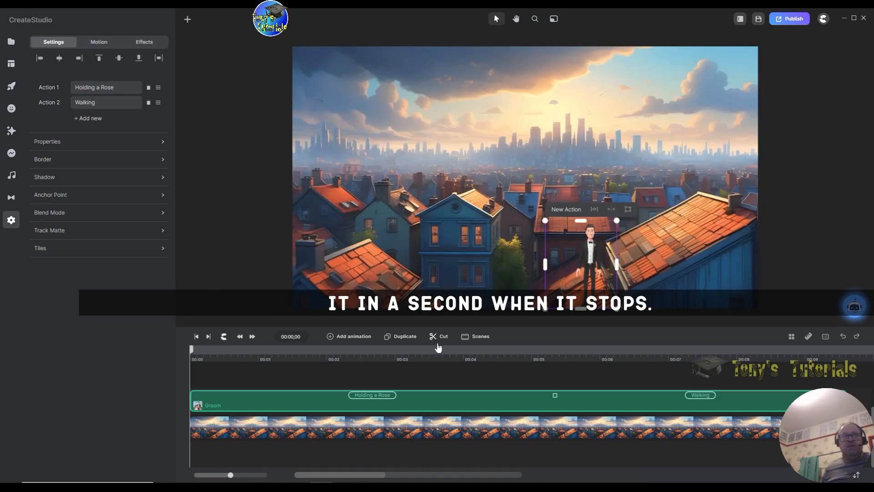
click(224, 336)
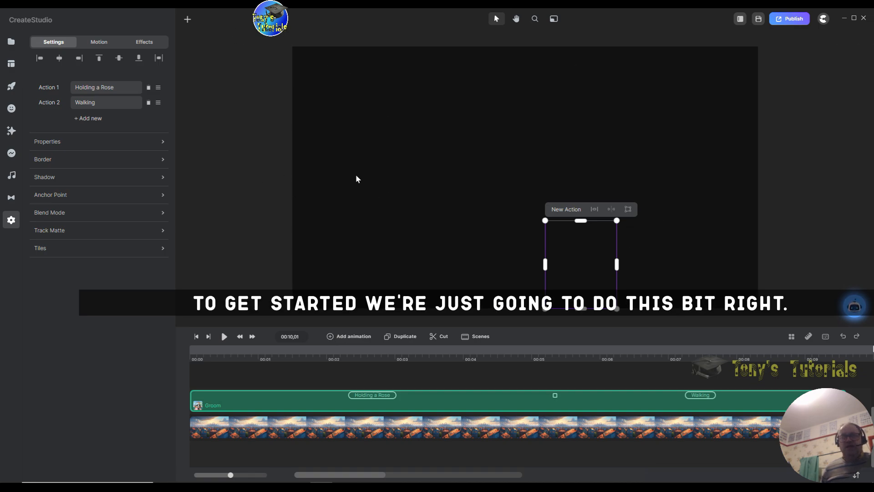
Add a Position animation with Linear In & Out easing to the Groom at 00:06,02.
click(634, 350)
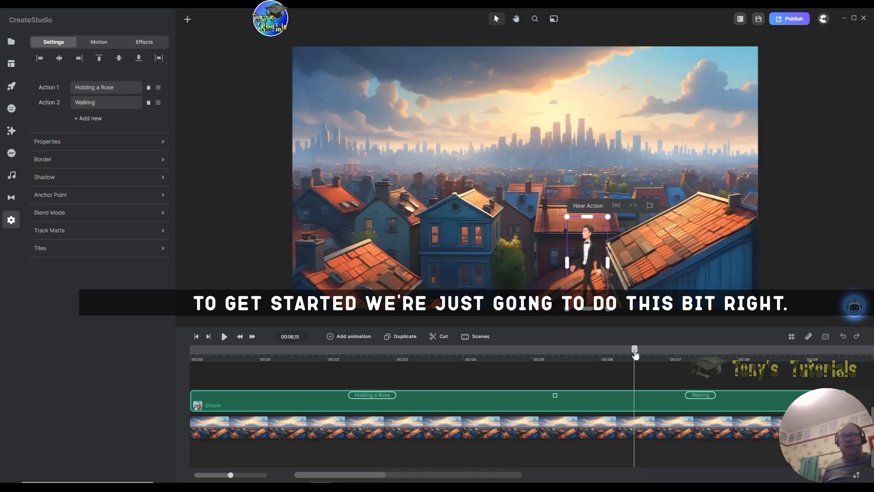
drag(652, 352, 462, 348)
click(604, 359)
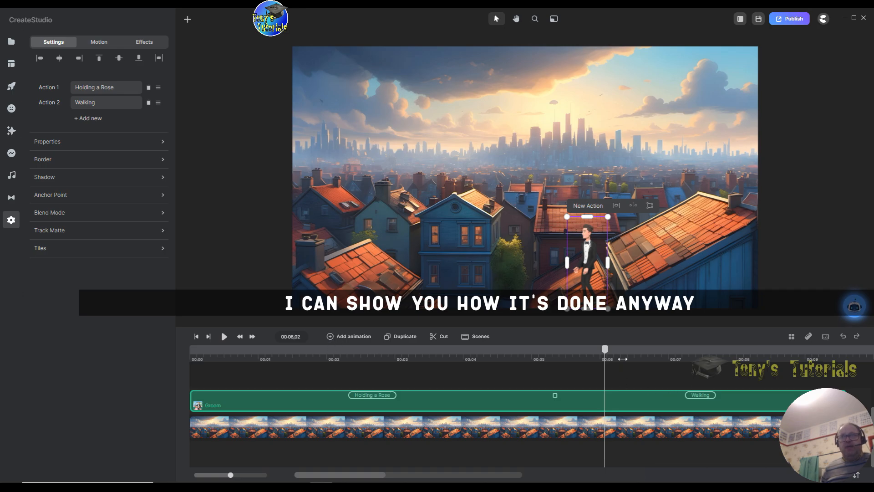
click(331, 337)
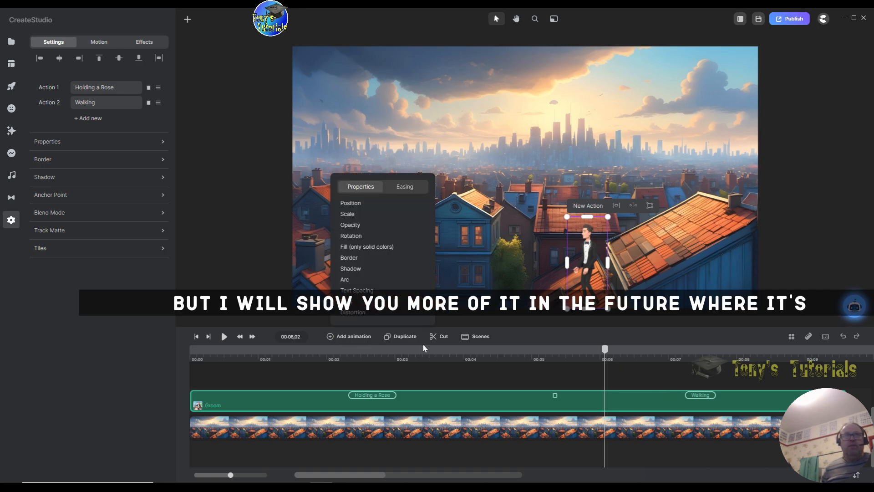
click(369, 205)
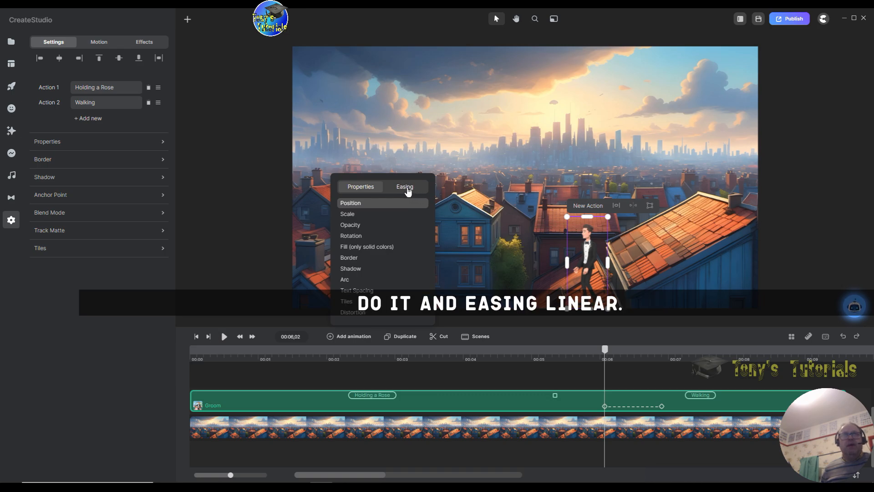
click(408, 189)
click(356, 248)
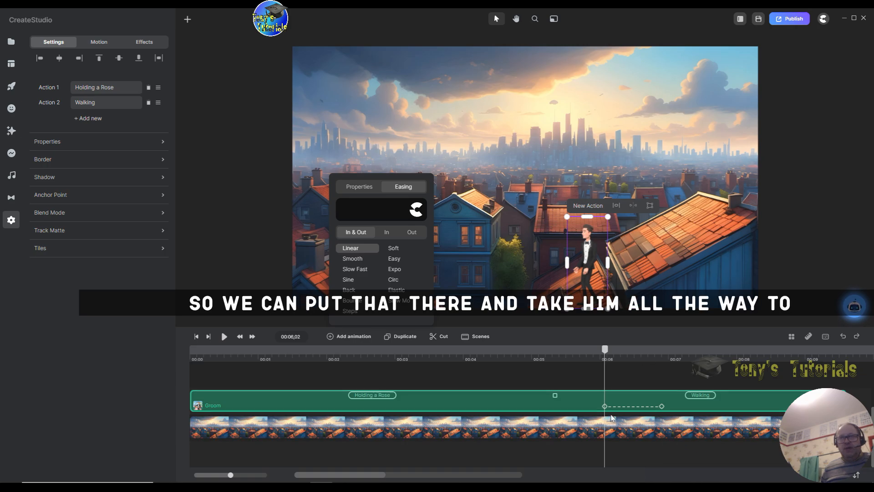
Stretch the Groom's position animation across most of the Walking action, starting at about 00:05,11 where Holding a Rose ends.
drag(604, 406, 564, 406)
drag(668, 406, 778, 408)
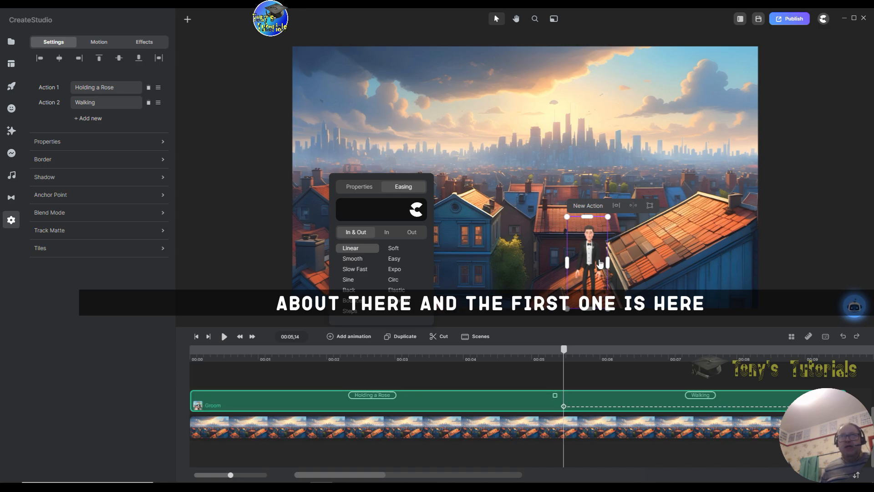
click(768, 409)
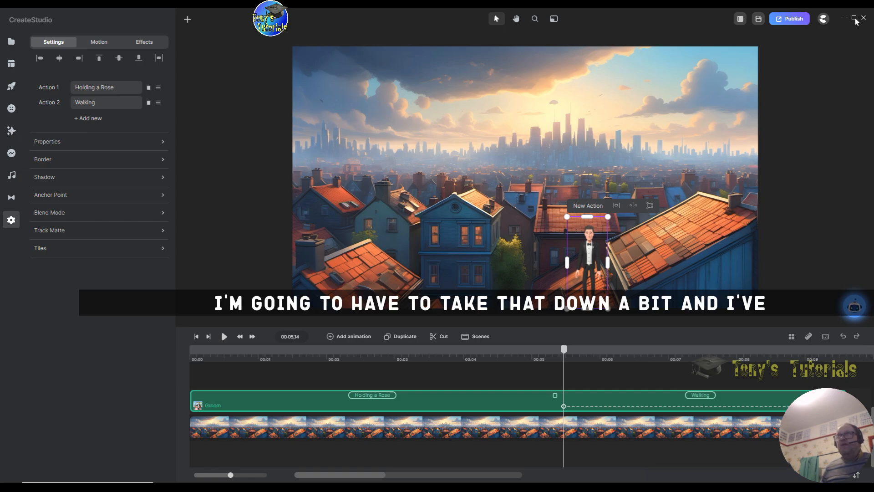
click(841, 108)
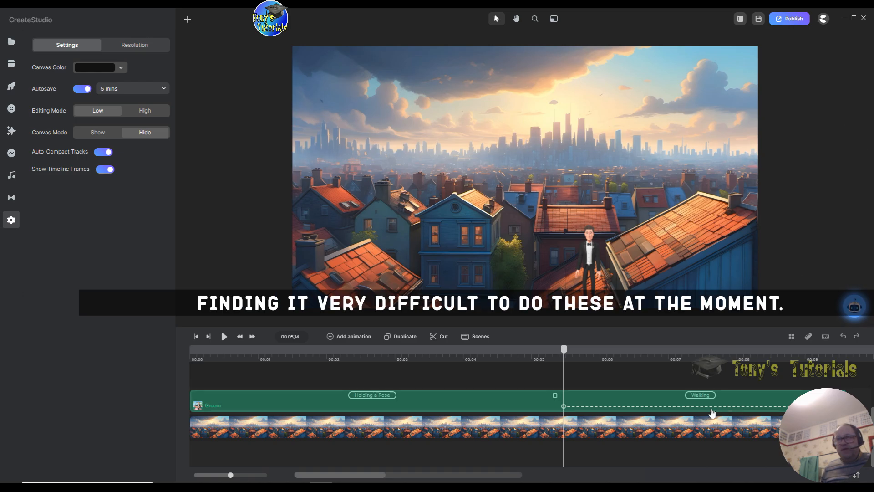
drag(715, 411, 675, 412)
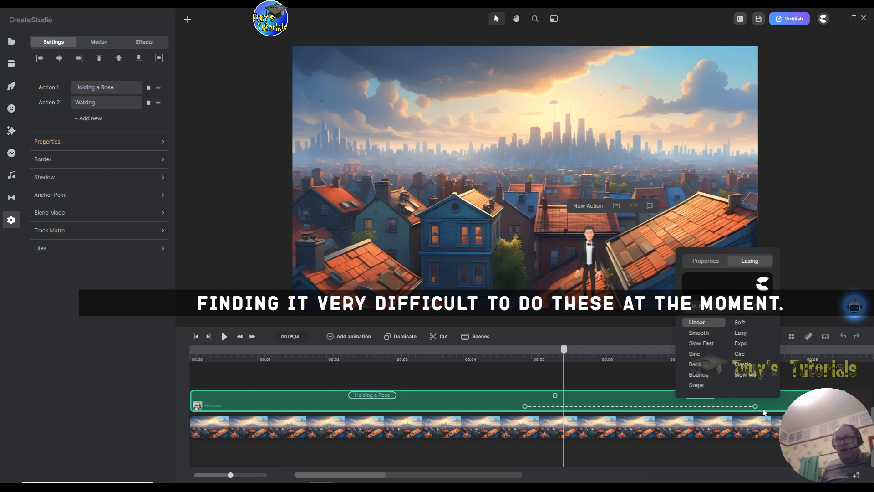
click(755, 407)
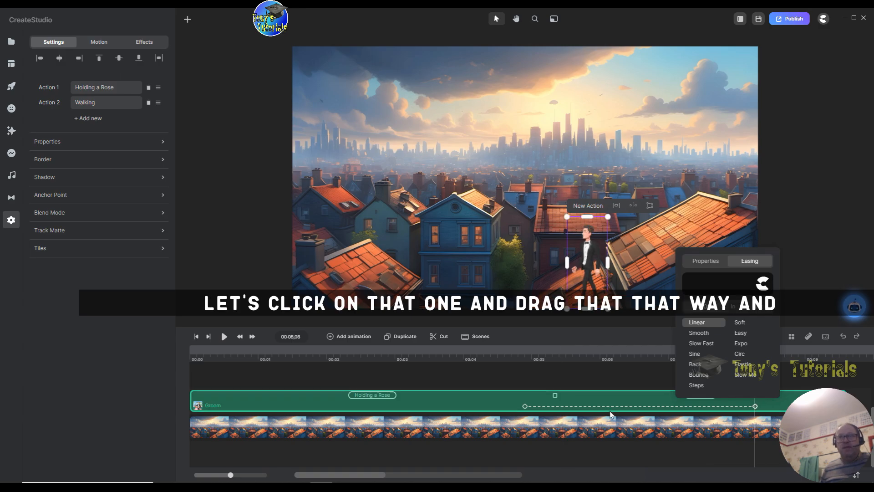
drag(618, 411, 649, 415)
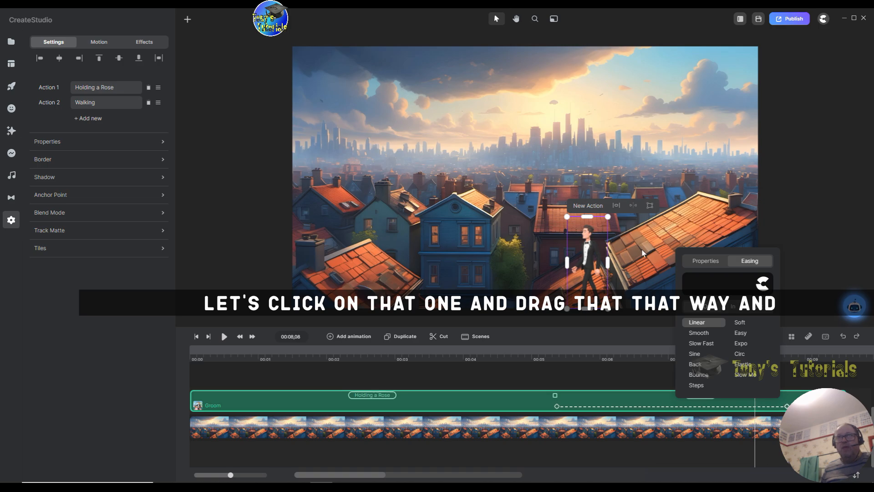
Move the Groom to the left edge of the city scene and return to the position animation's start keyframe.
drag(590, 262, 298, 268)
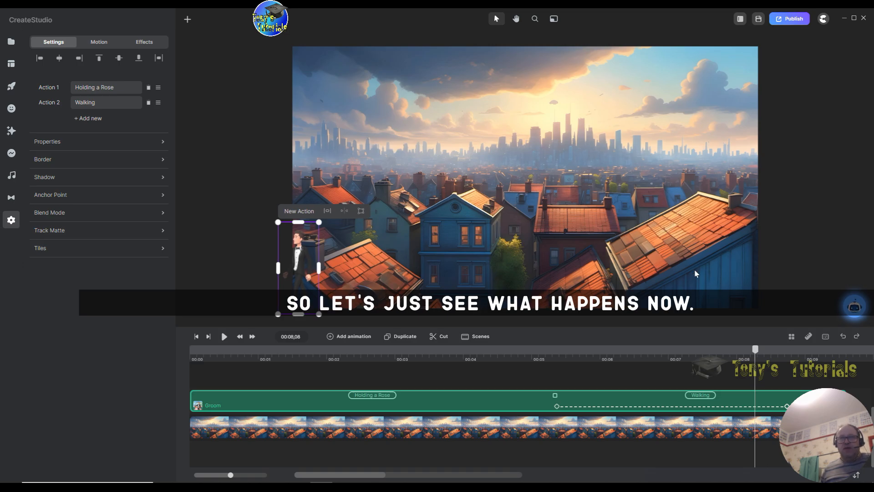
click(554, 357)
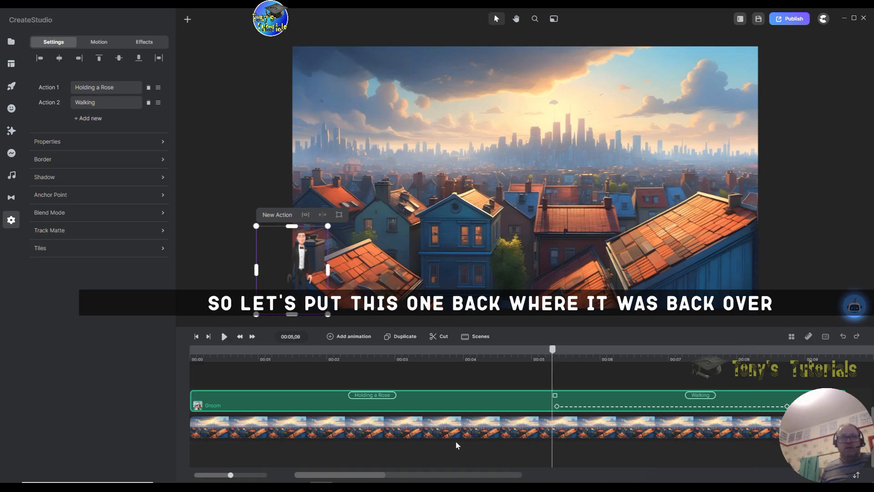
click(557, 406)
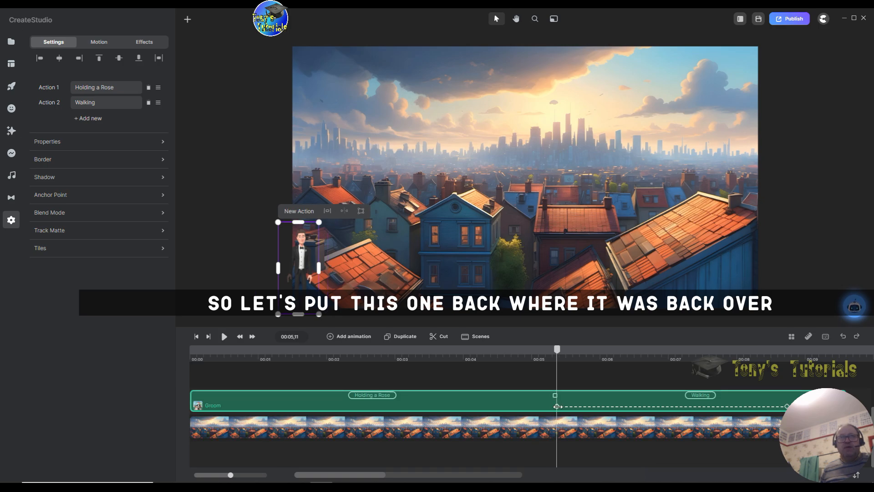
Move the Groom back onto the rooftops at the right of the scene at the 00:05,11 start keyframe and play the walk.
drag(309, 266, 598, 265)
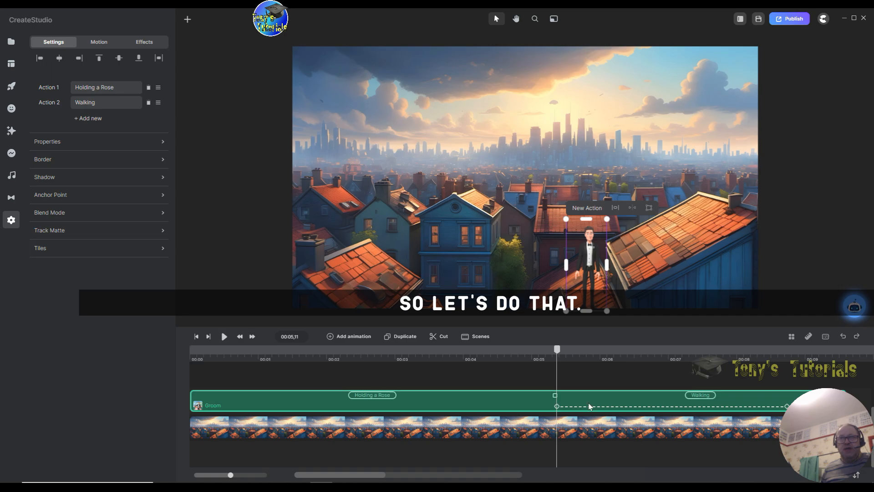
click(224, 336)
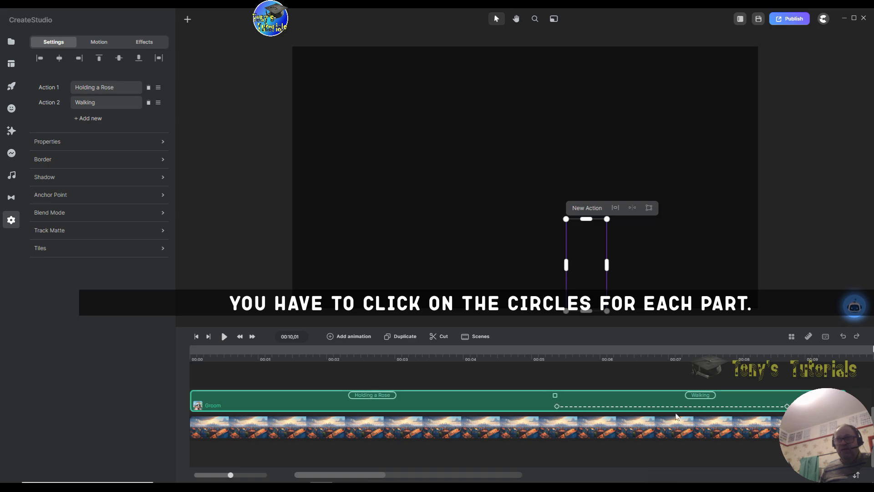
Nudge the Groom slightly further past the scene's left edge at the 00:08,22 end keyframe and scrub back to 00:05,12.
click(555, 406)
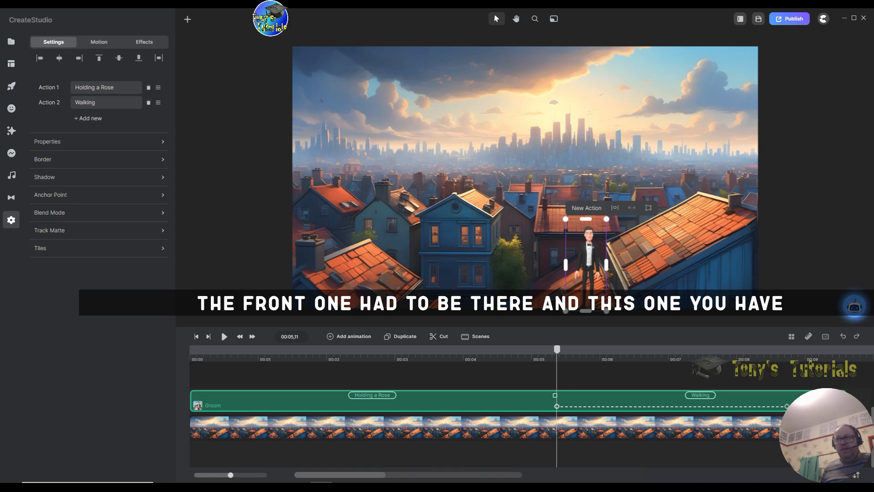
click(788, 406)
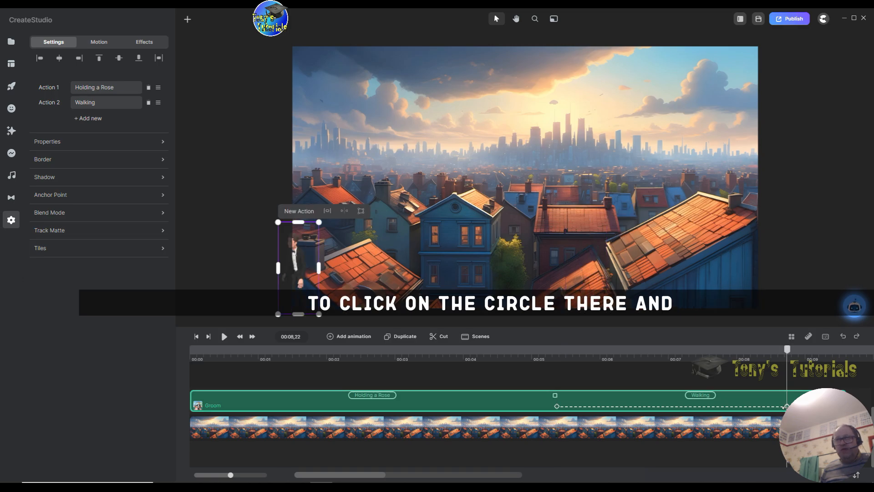
drag(297, 282, 293, 282)
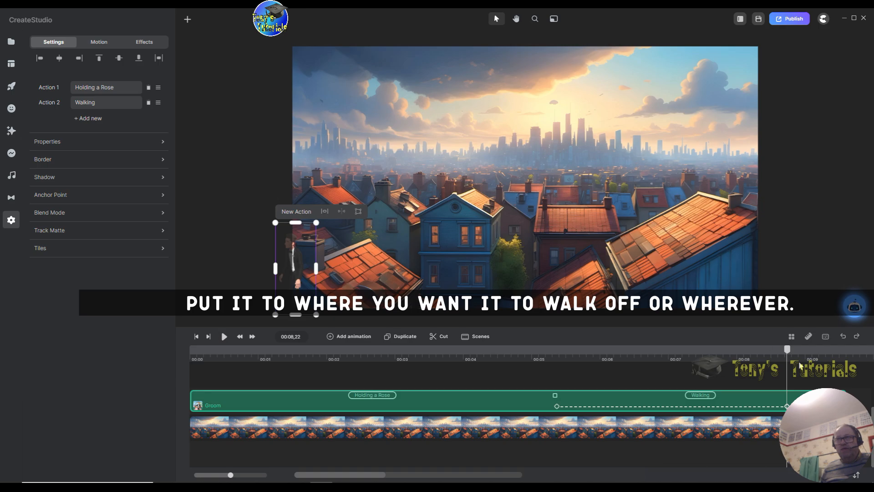
drag(793, 354, 560, 372)
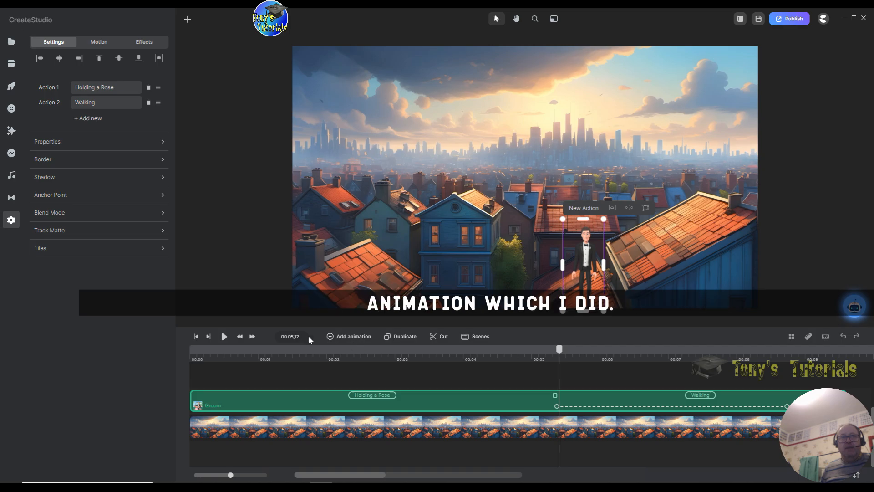
Review the animation options for the Groom, choosing Linear In & Out easing and viewing the Position property without adding another animation.
click(331, 337)
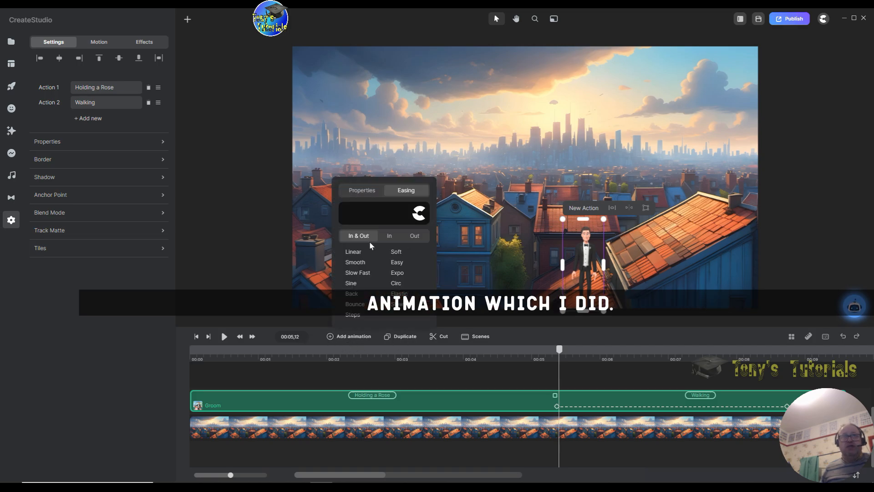
click(357, 252)
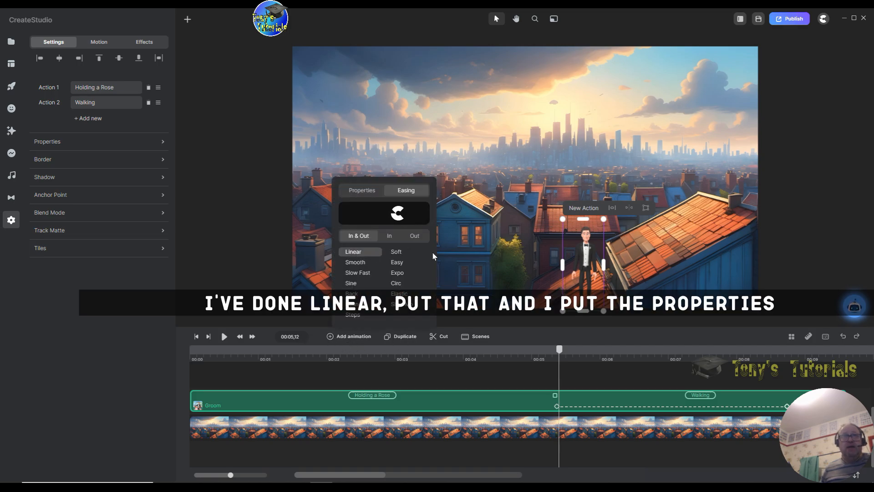
click(367, 190)
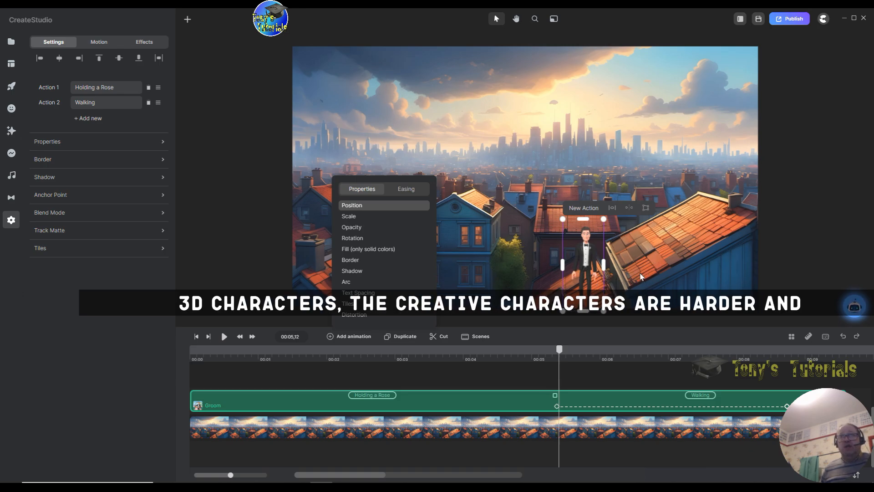
click(789, 290)
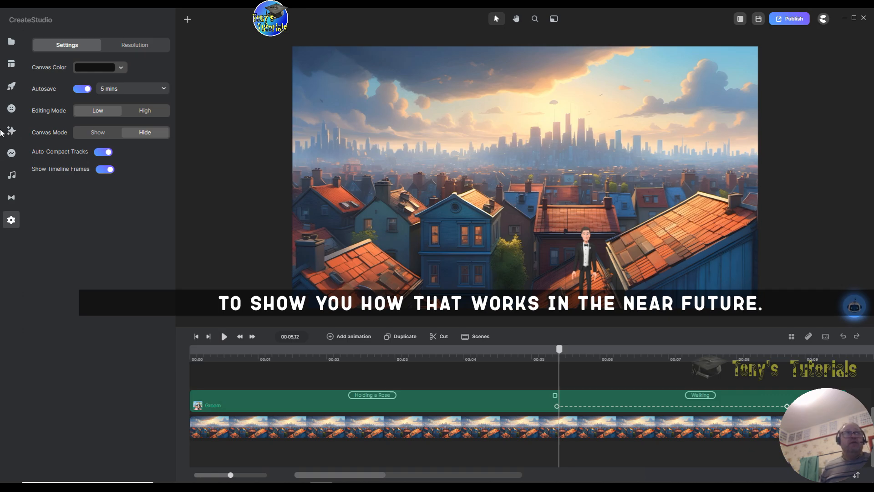
click(11, 86)
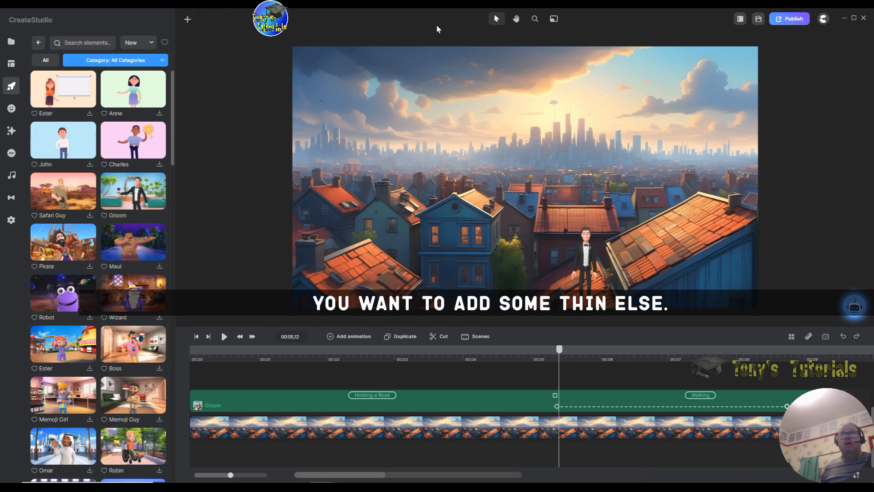
Add a text layer starting near 00:05,12, about where Walking begins, and place it in the sky at the top of the scene.
click(188, 21)
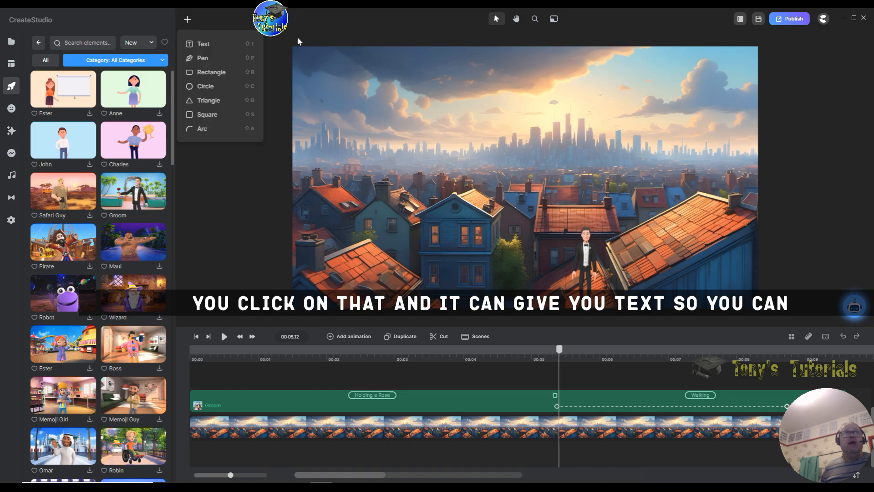
click(203, 44)
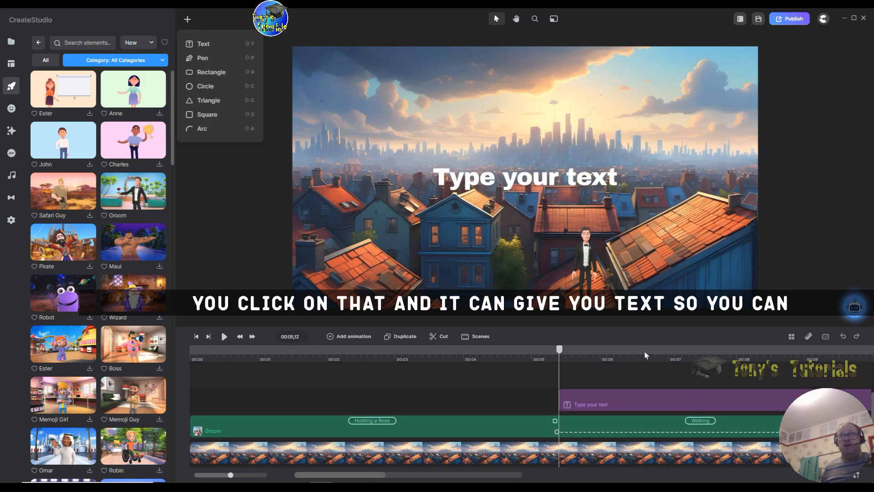
click(650, 398)
drag(650, 398, 663, 398)
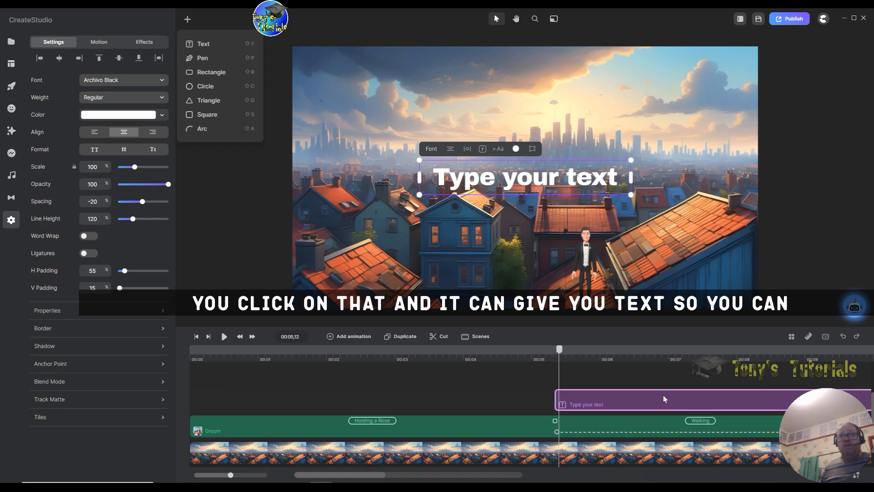
drag(520, 177, 509, 74)
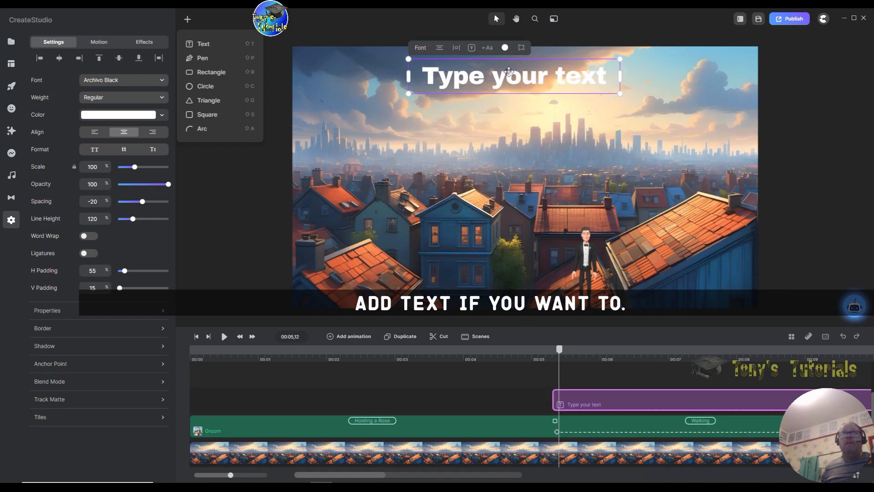
Replace the placeholder text with "Up On The roof".
double_click(606, 80)
drag(607, 75, 397, 67)
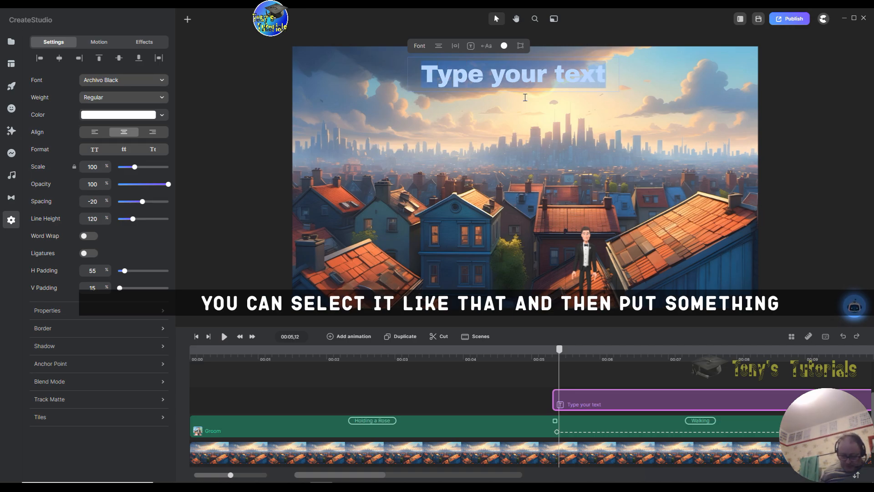
text(Up )
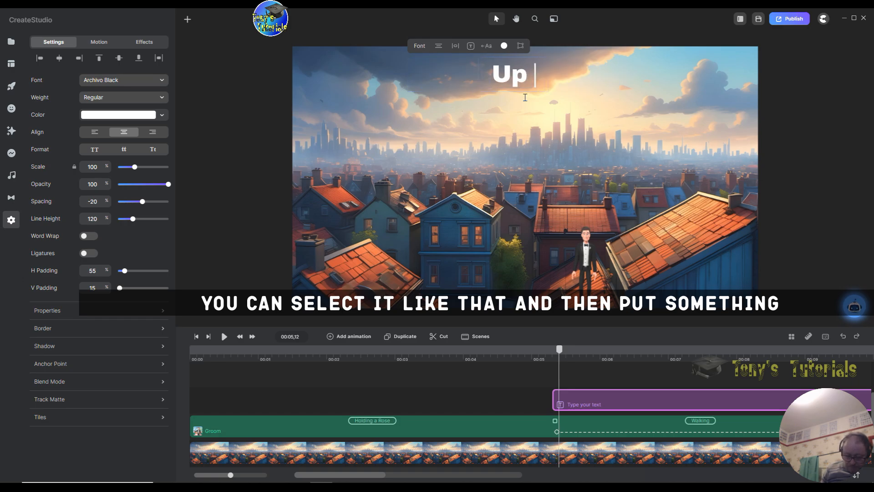
text(On The)
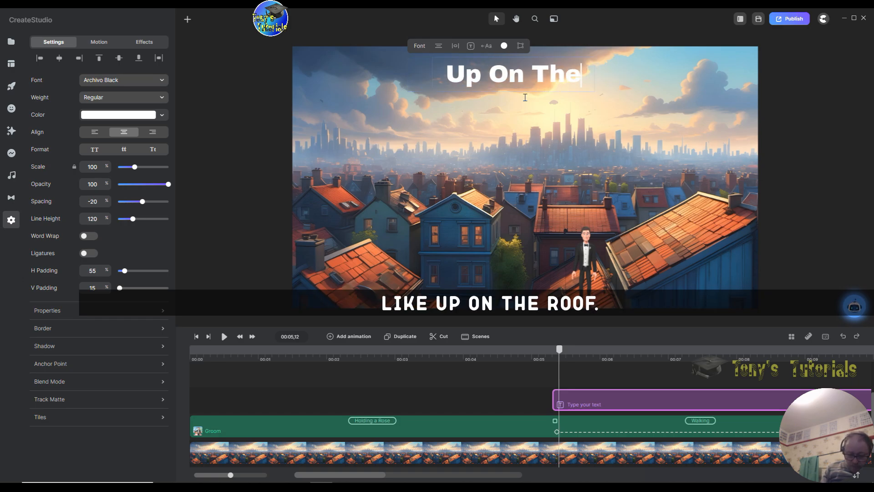
text( roof)
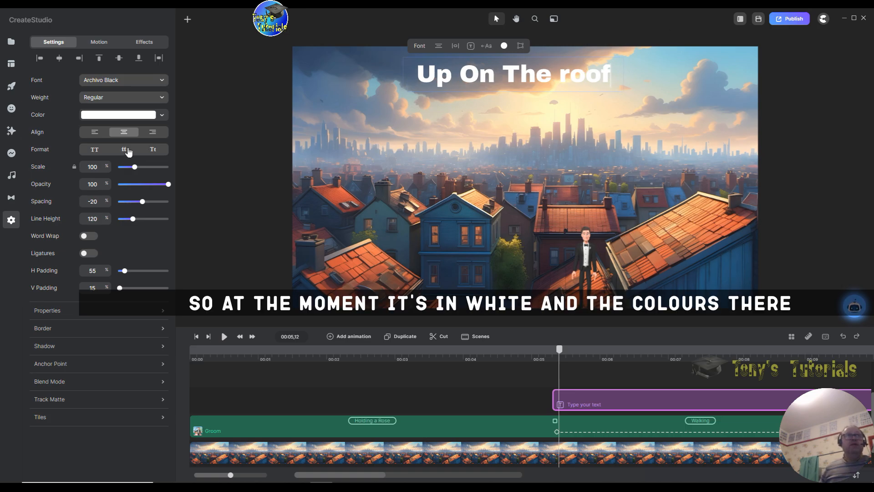
Try blue, green, red, magenta and dark red fill colors on the title text.
click(129, 120)
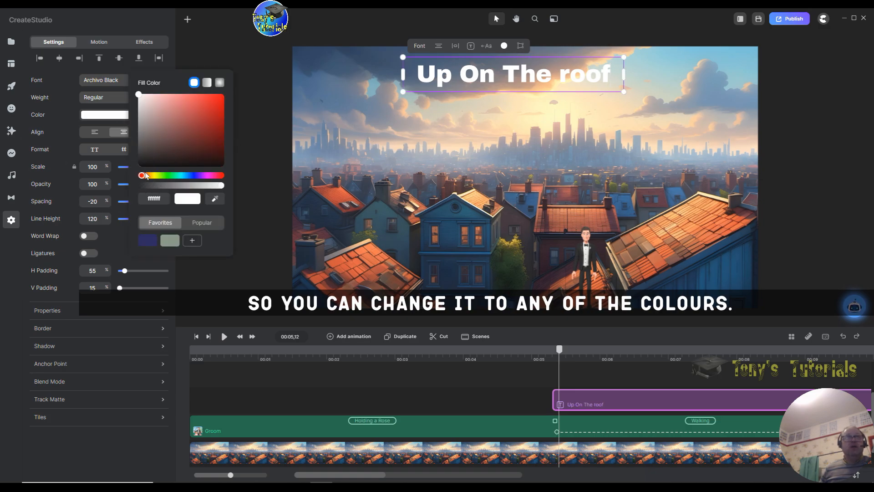
drag(144, 175, 193, 175)
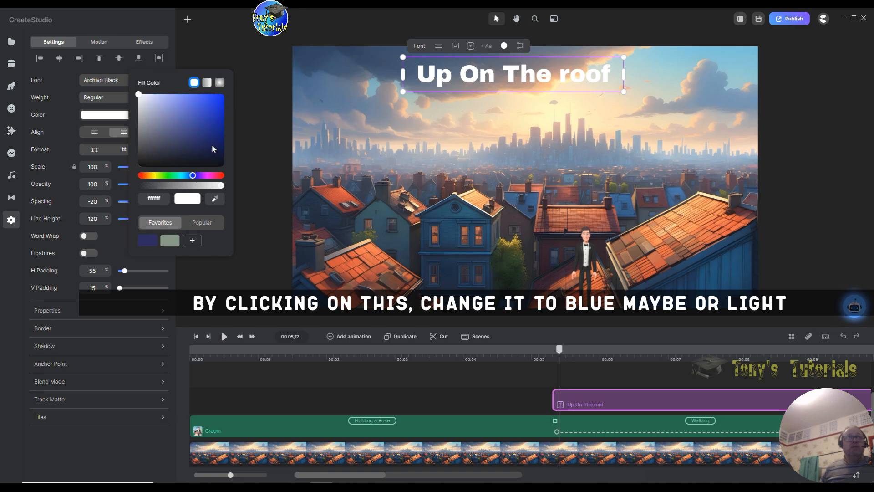
click(218, 115)
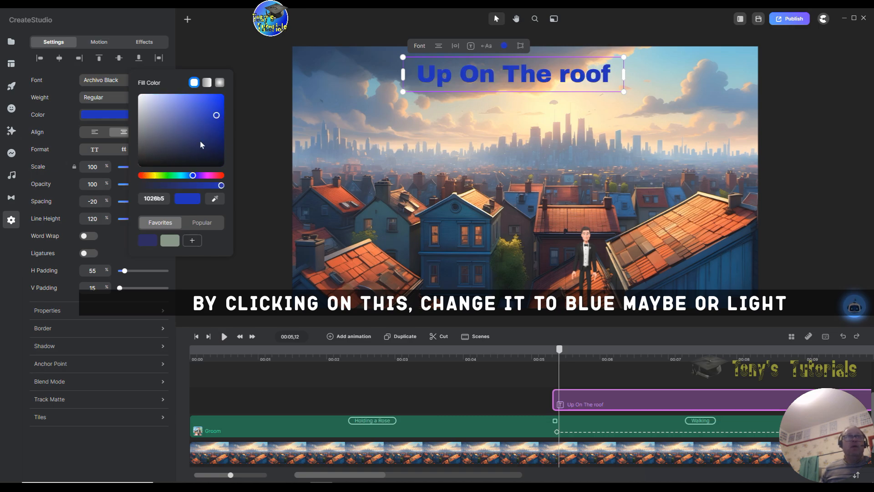
click(181, 176)
click(167, 176)
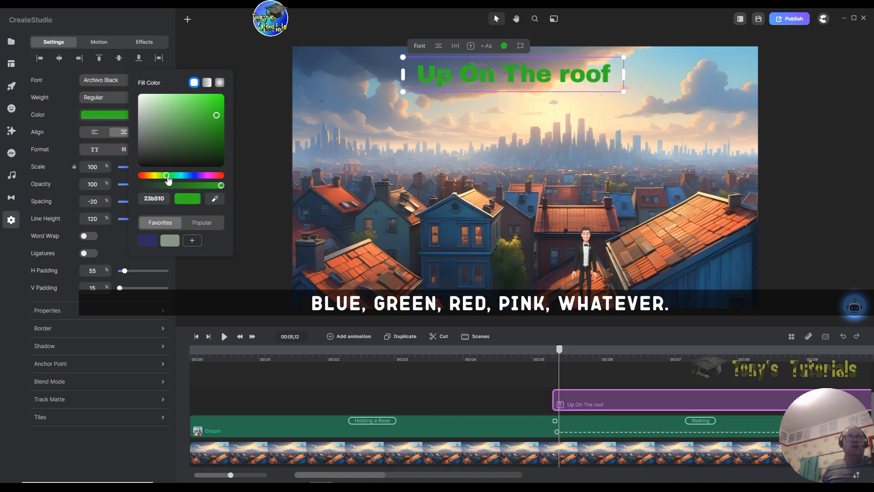
click(220, 175)
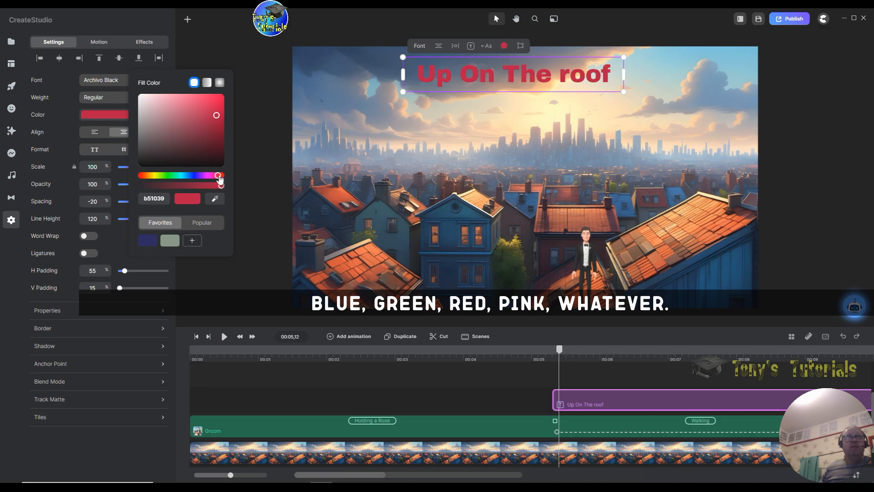
click(208, 176)
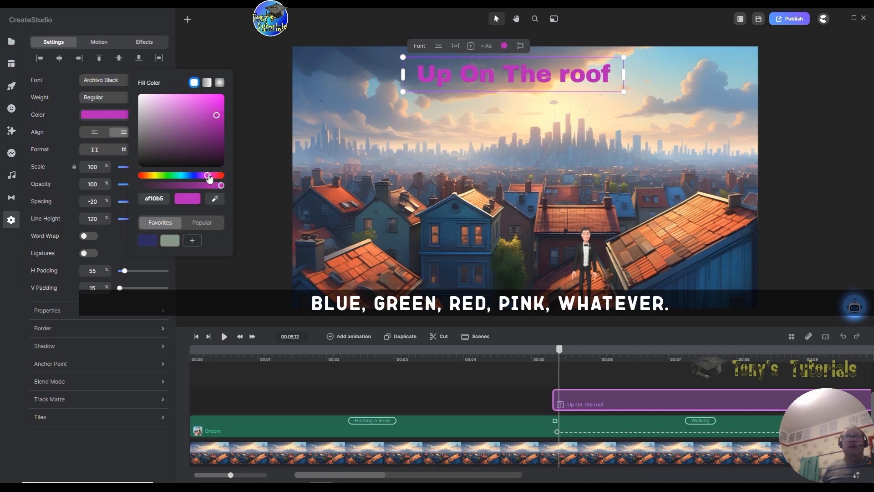
click(141, 176)
click(197, 131)
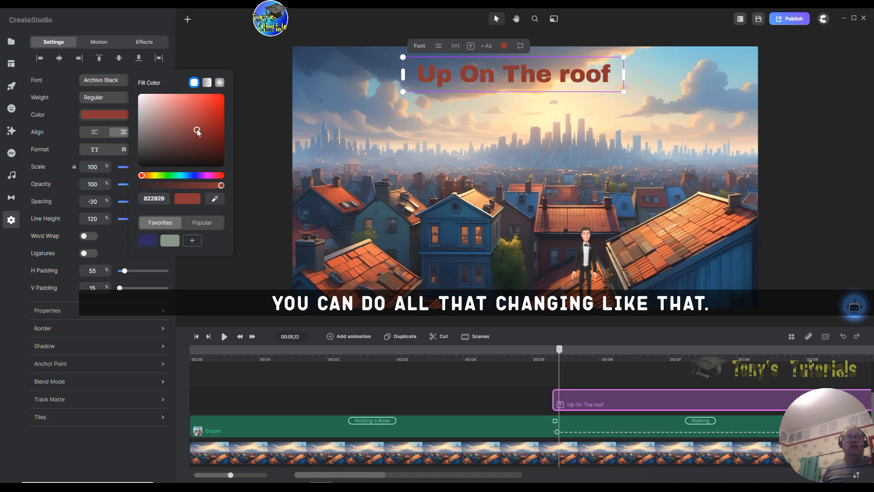
Set the title text's fill color to bright yellow, f4e430.
click(154, 175)
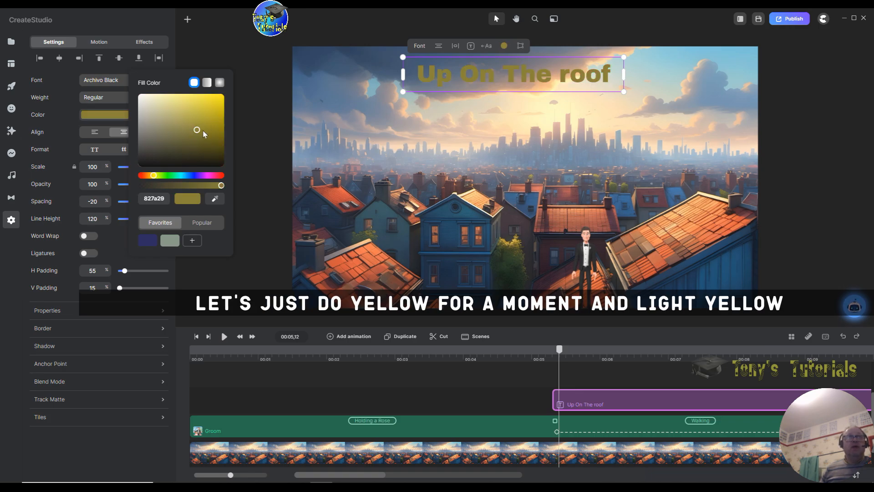
drag(198, 131, 208, 99)
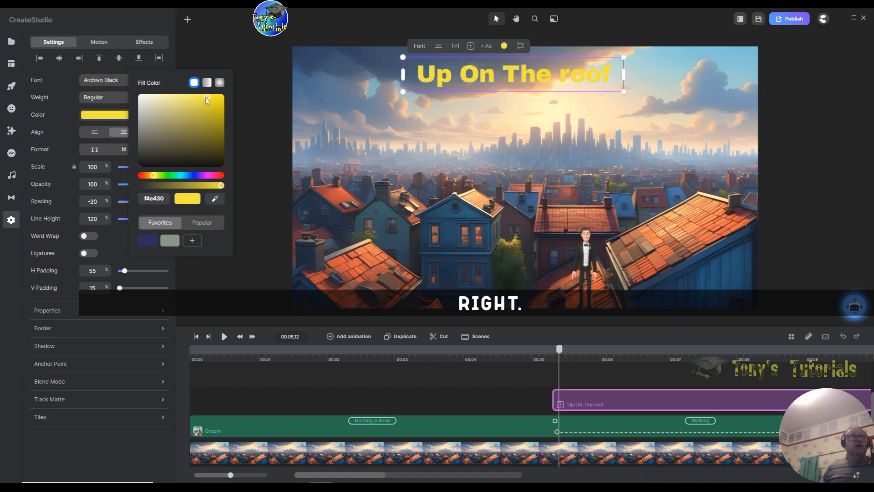
Set the title's font to Black Ops One after trying Abril Fatface and Archivo Black, and look through the Google fonts.
click(119, 81)
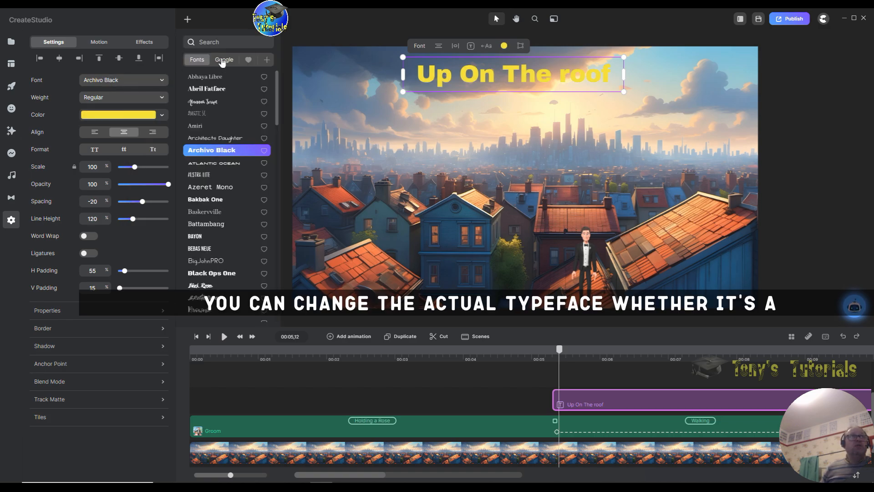
click(218, 90)
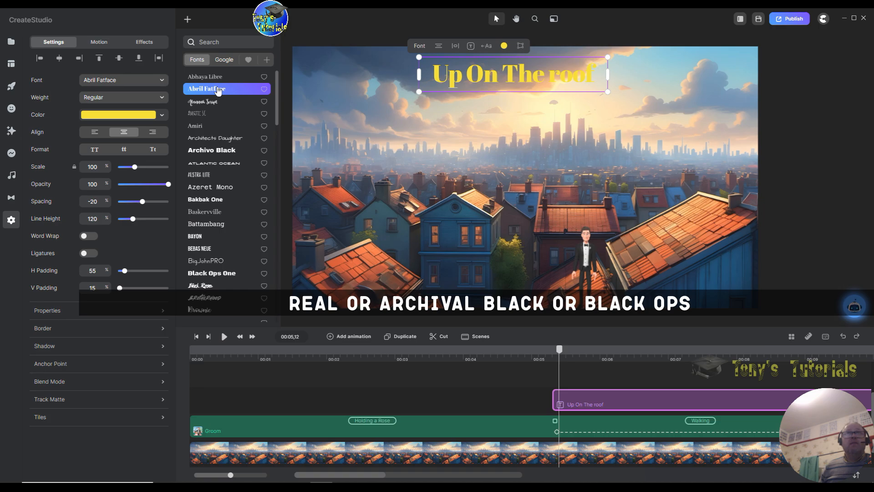
click(220, 154)
click(225, 275)
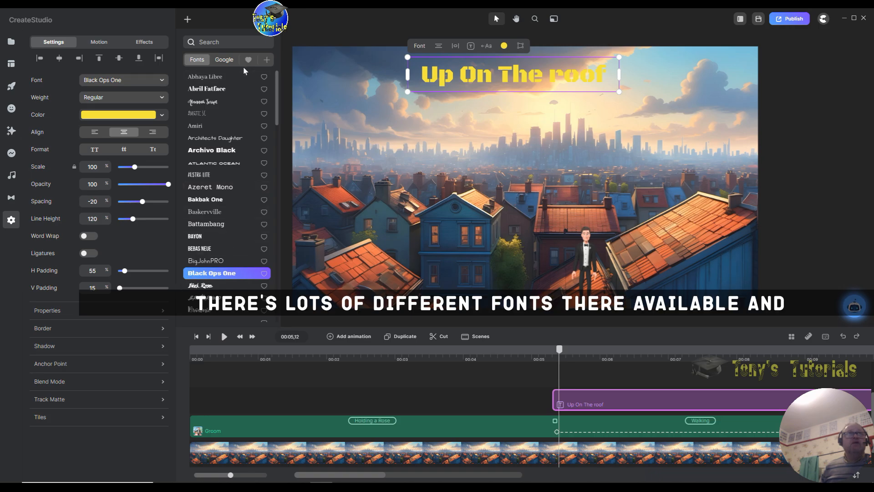
mouse_move(278, 98)
mouse_down()
mouse_move(273, 238)
mouse_move(285, 86)
mouse_up()
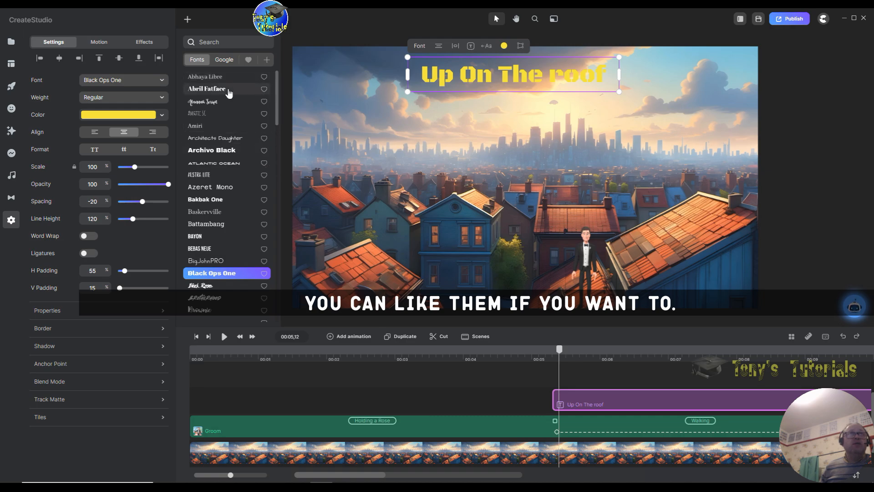
click(220, 61)
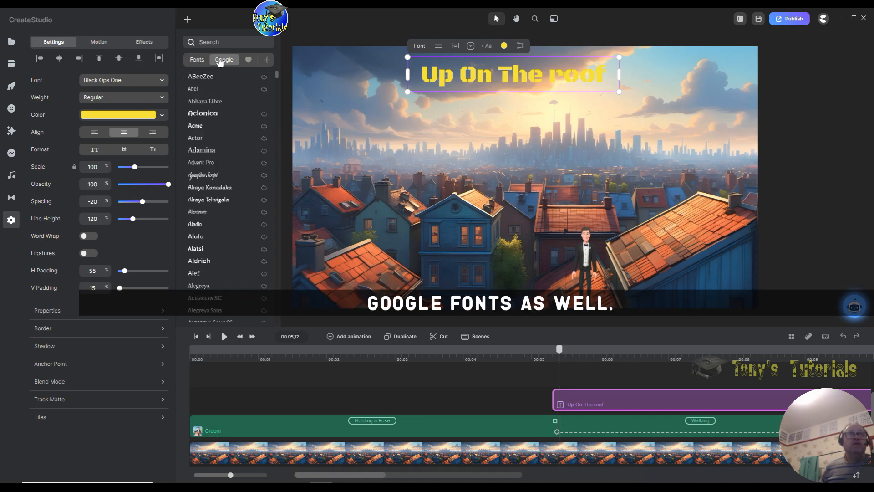
click(197, 62)
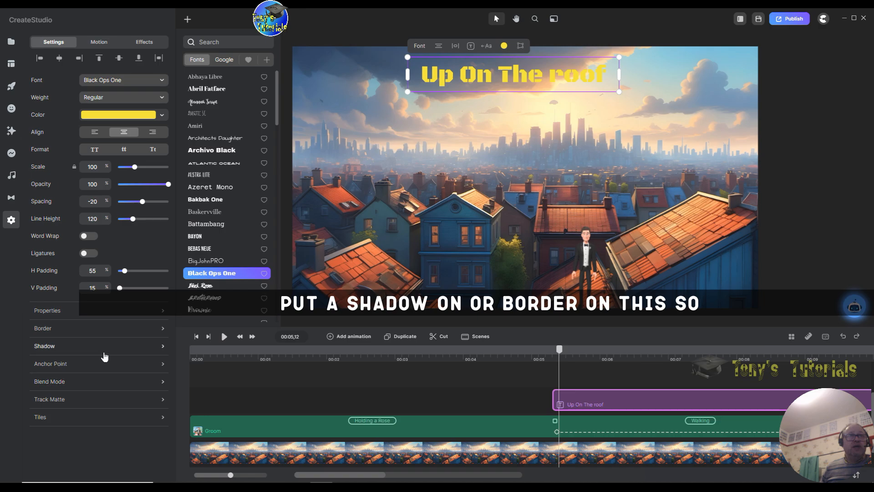
Give the title text a 5 px border in near-black, 020000.
click(163, 329)
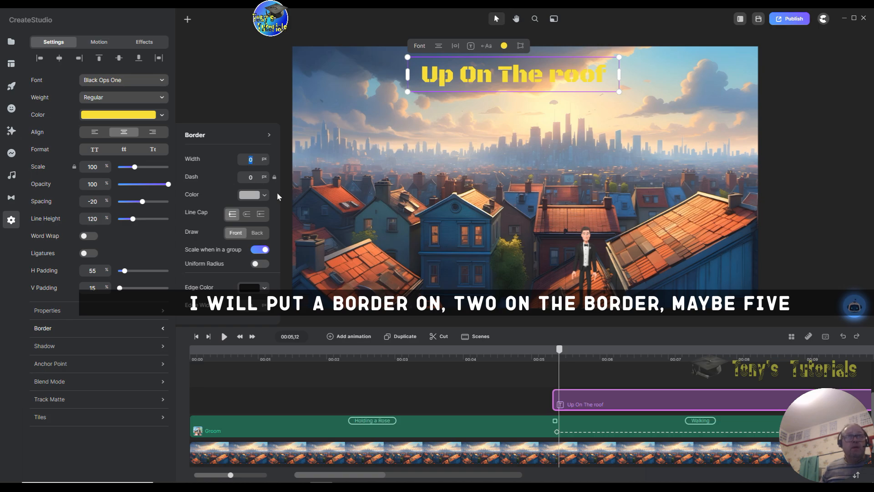
text(2)
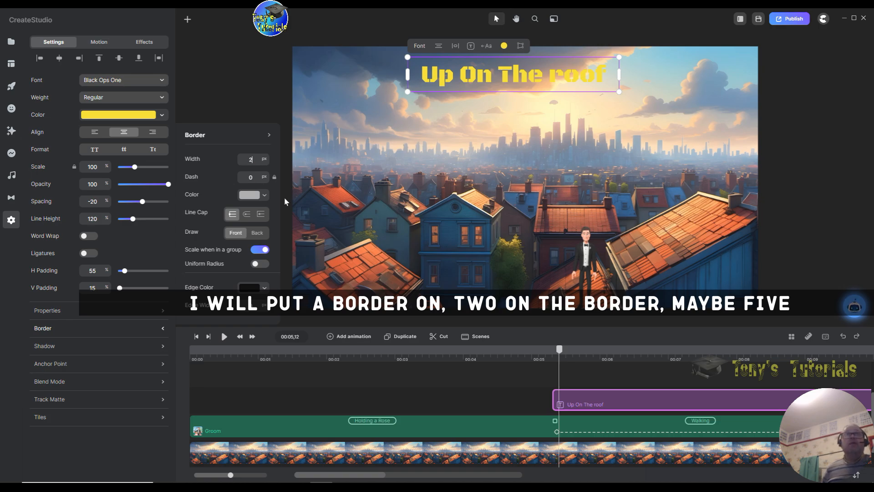
key(BackSpace)
text(5)
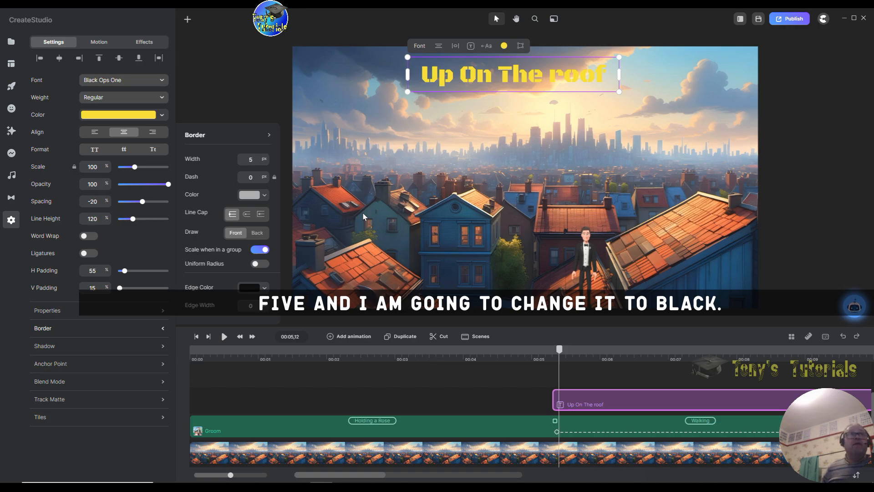
click(242, 194)
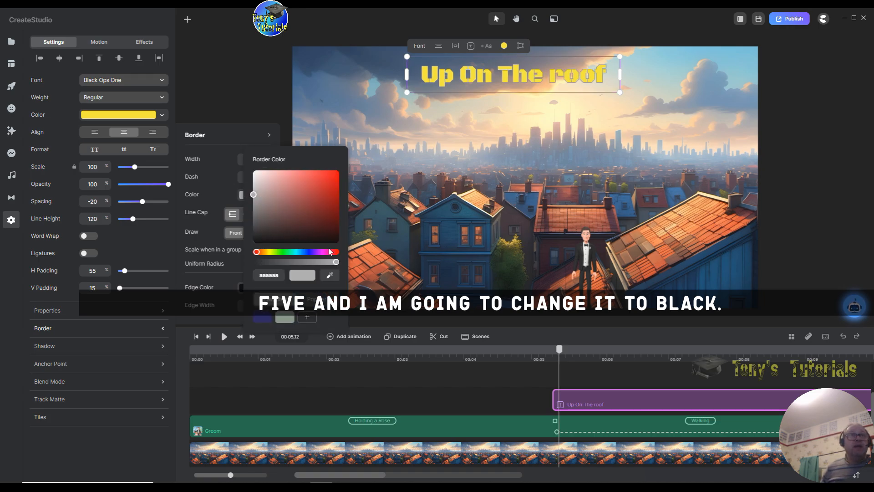
click(328, 242)
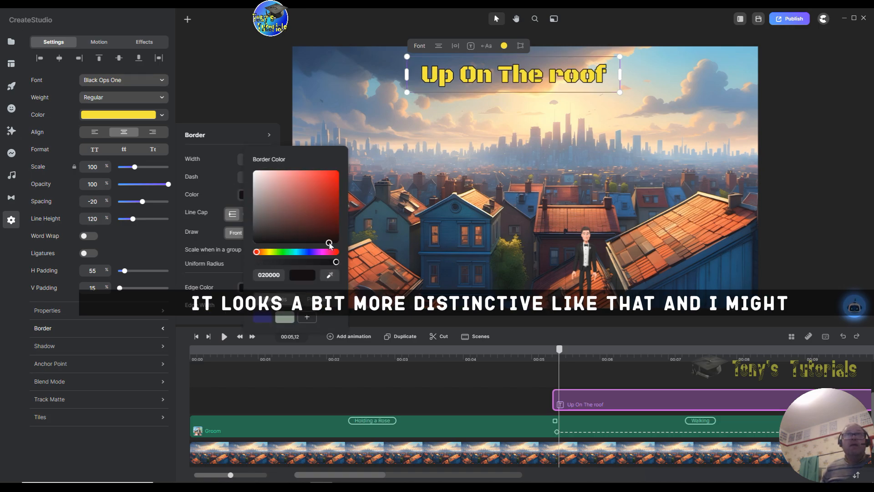
click(455, 232)
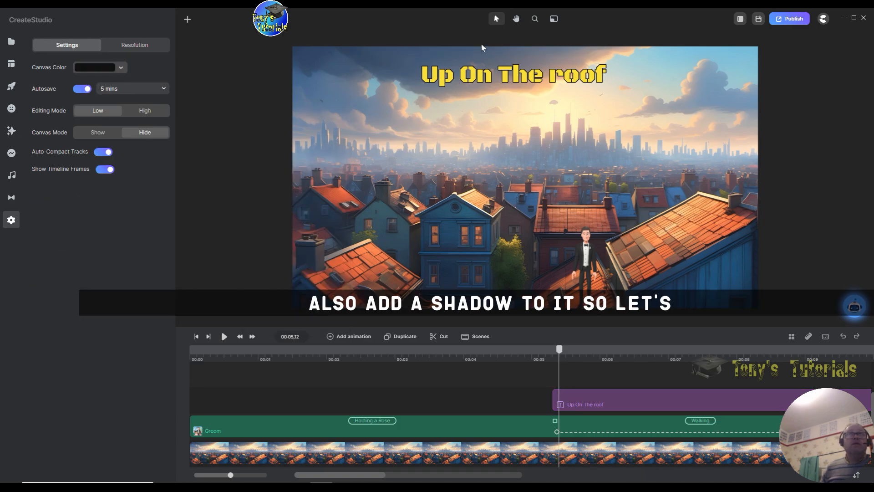
Add a dark drop shadow at a 135° angle to the title text.
click(475, 72)
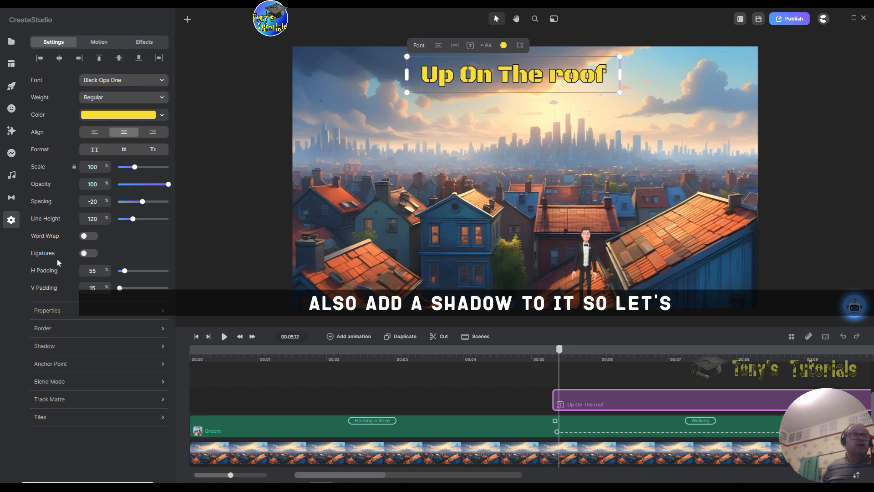
click(51, 346)
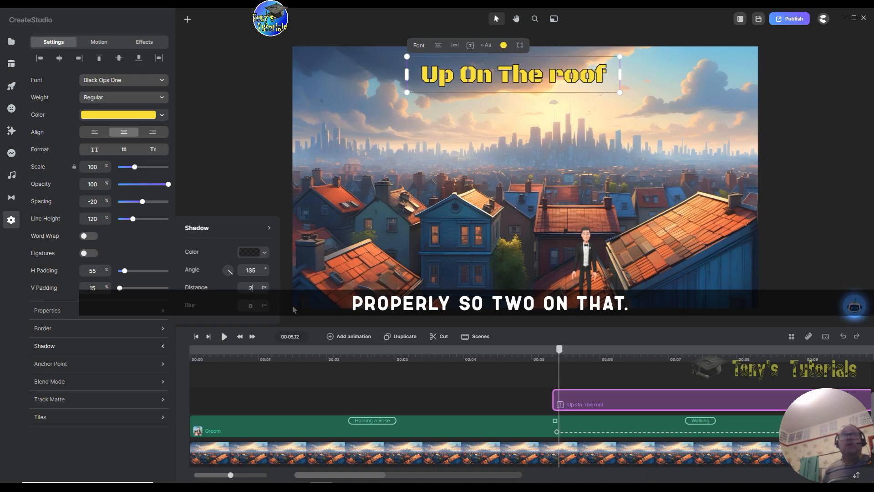
click(652, 235)
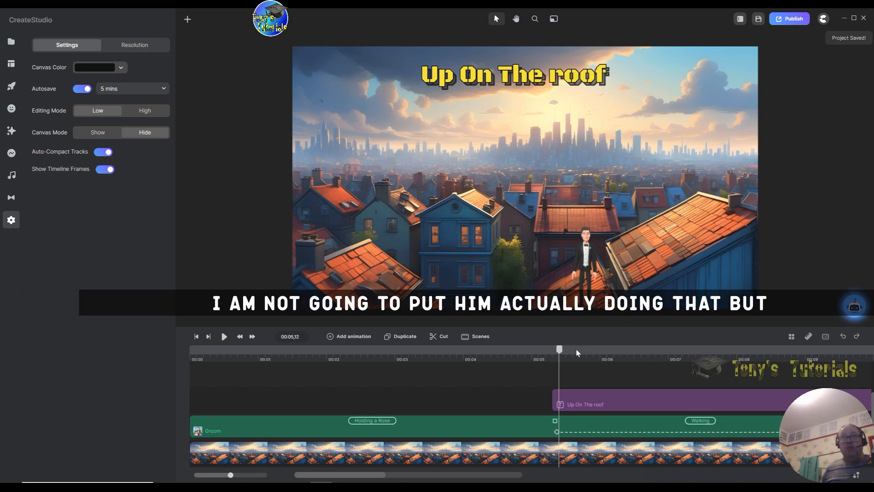
Place the playhead at 00:05,14 and enter "Up On The Roof" as the script for a Google text-to-speech clip.
mouse_move(567, 353)
mouse_down()
mouse_move(559, 351)
mouse_move(572, 351)
mouse_move(567, 357)
mouse_up()
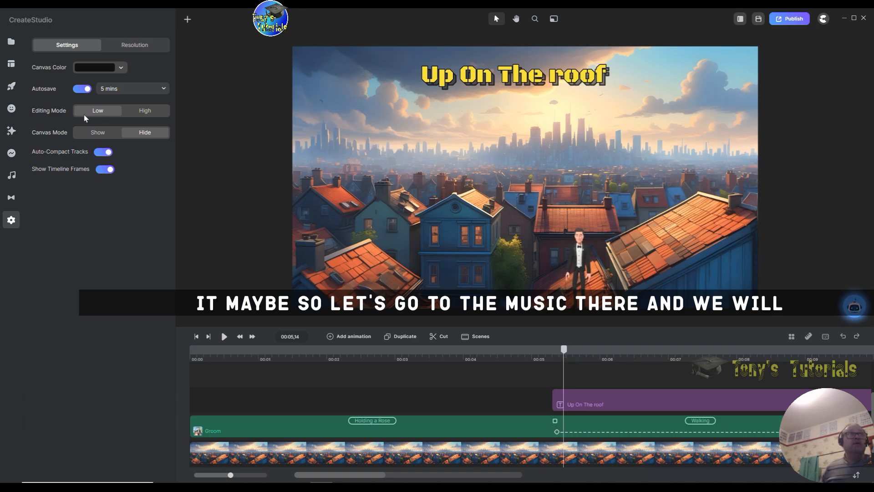
click(11, 180)
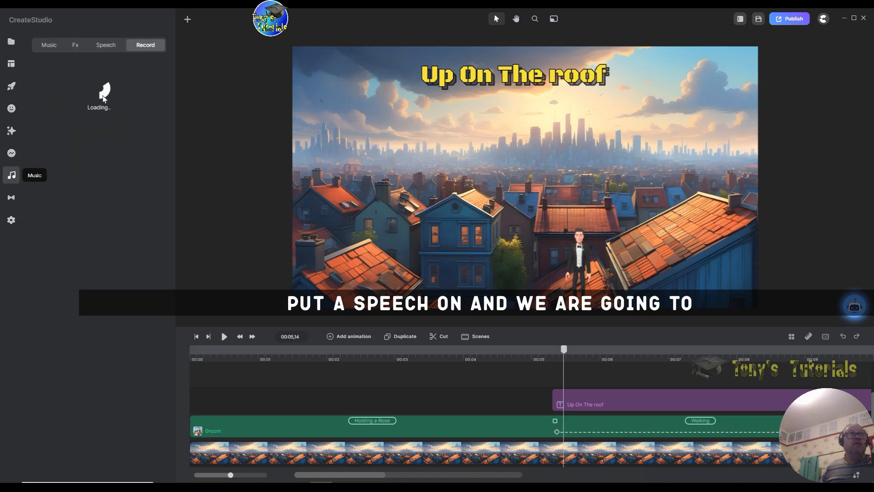
click(100, 46)
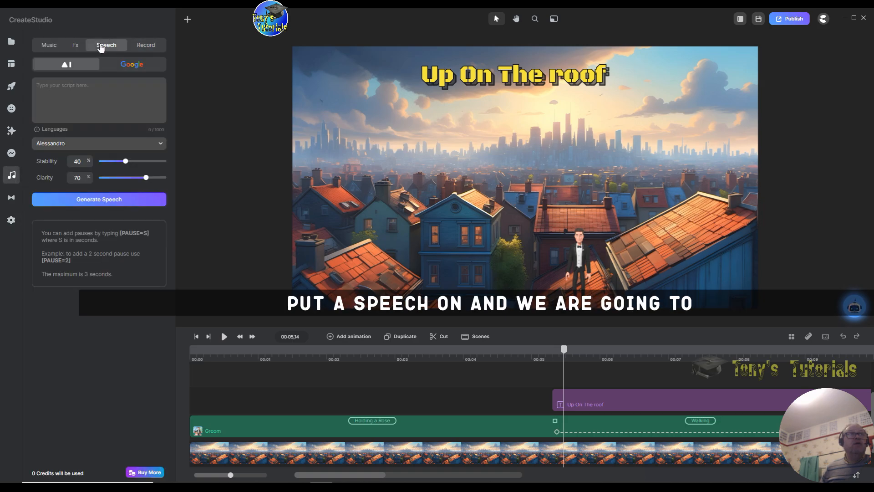
click(142, 68)
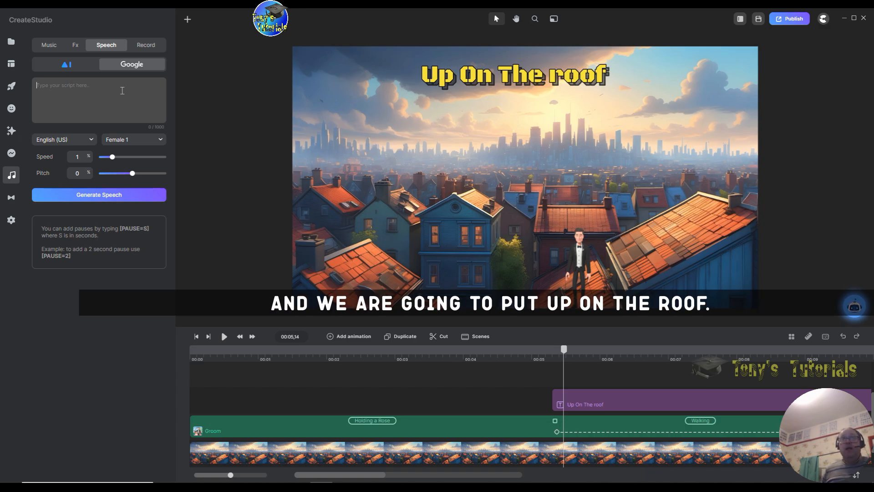
text(u)
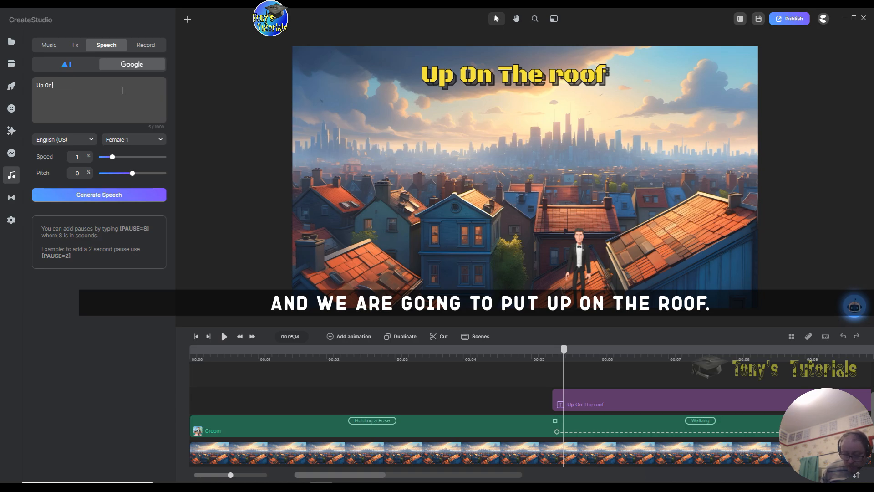
text(p On The Roof)
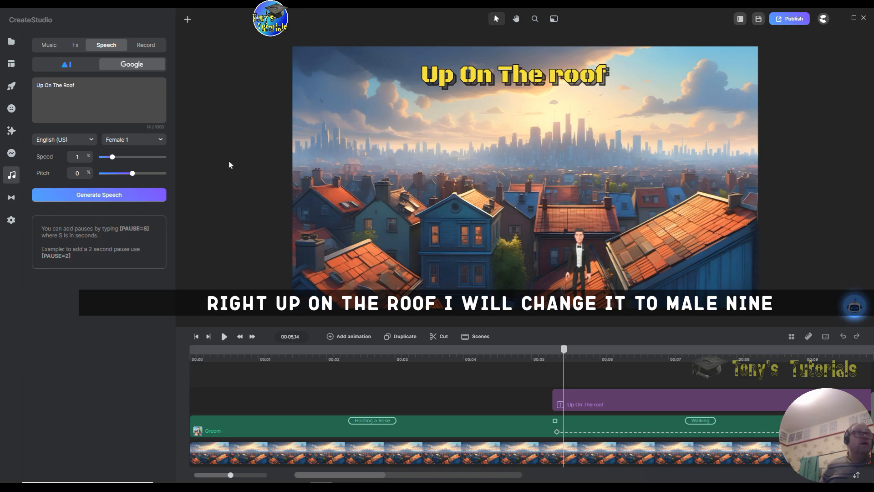
Generate the speech with the English (US) Male 9 voice and preview it.
click(150, 140)
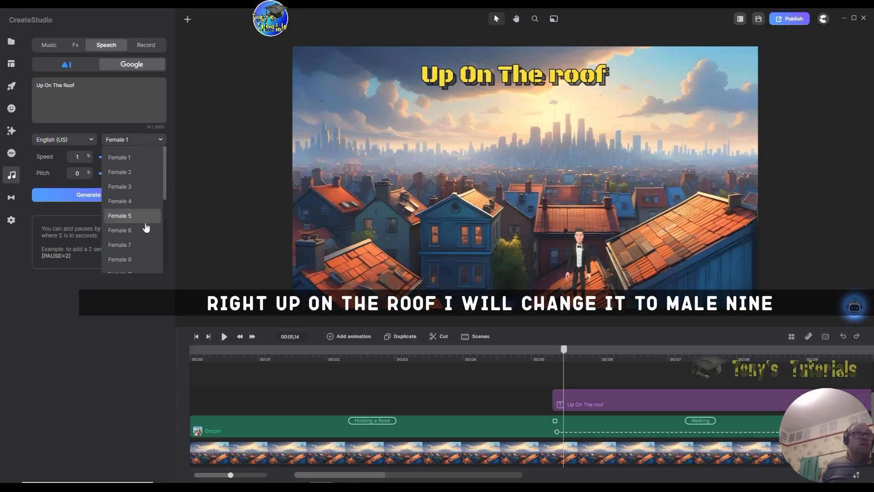
scroll(145, 230, down, 5)
click(140, 247)
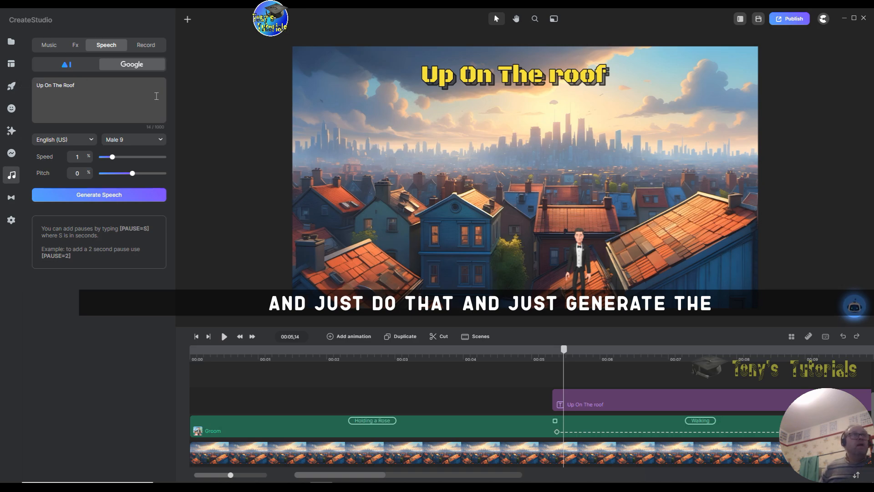
click(109, 197)
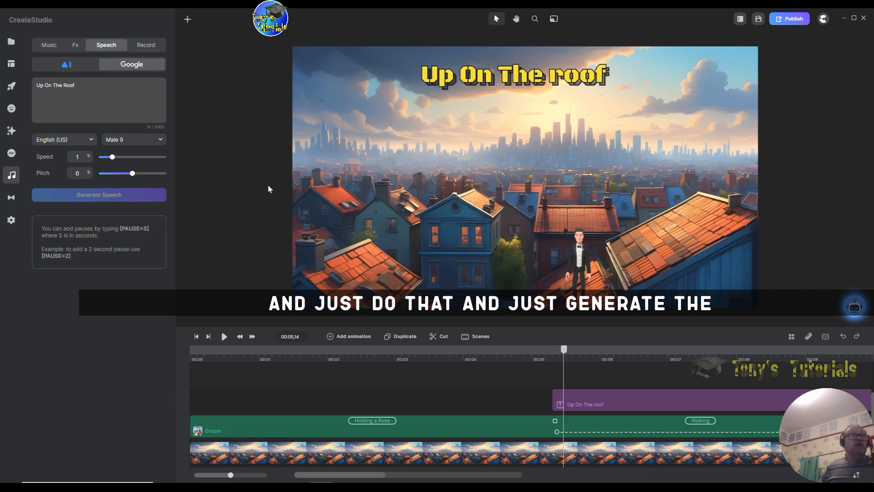
click(58, 216)
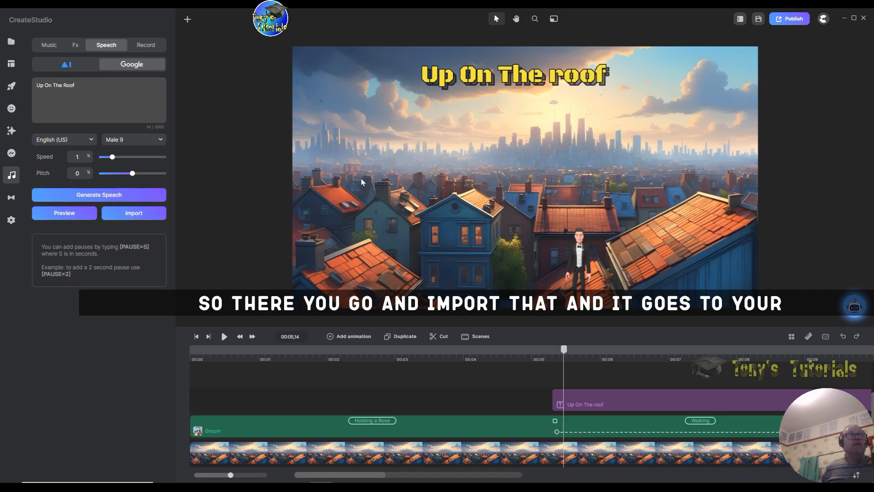
Import the generated speech and place it on the timeline above the title, starting at about 5.7 seconds.
click(148, 214)
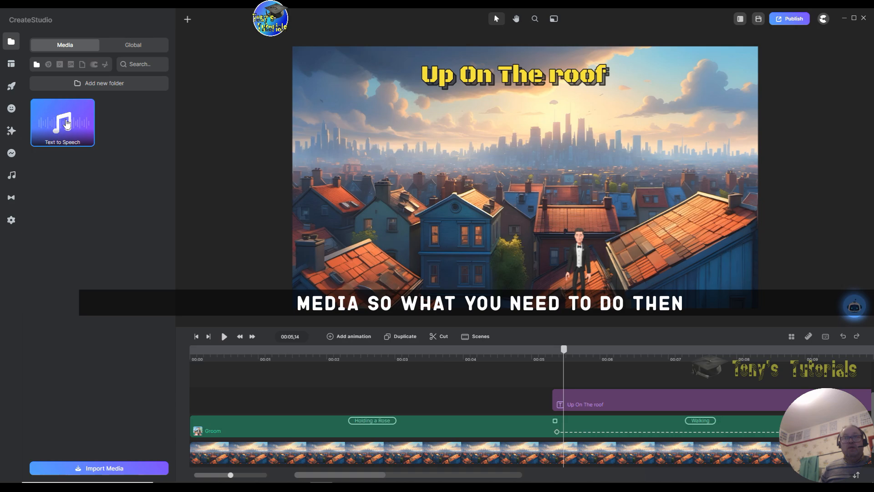
drag(73, 145, 601, 378)
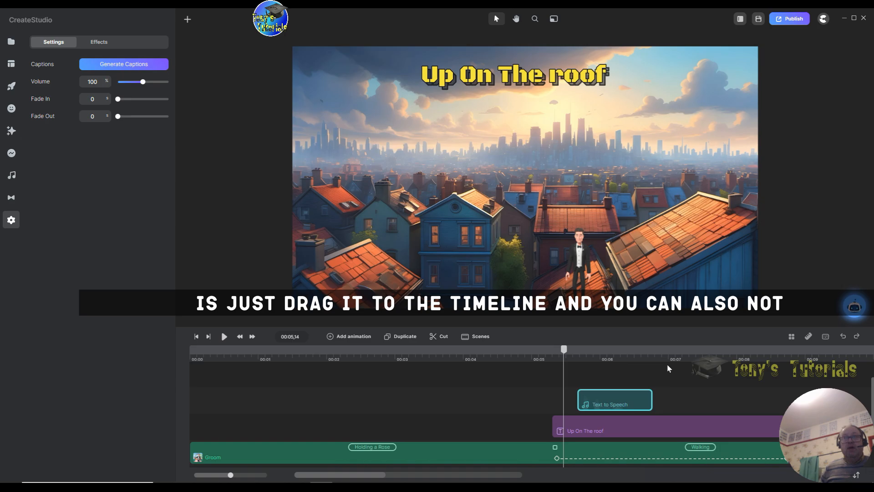
right_click(637, 401)
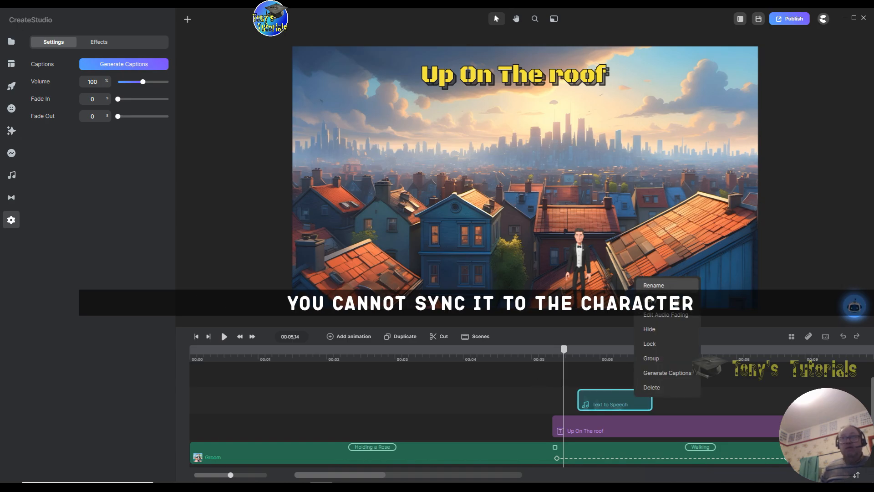
Select the Groom and play the scene through from the beginning with the speech.
click(580, 246)
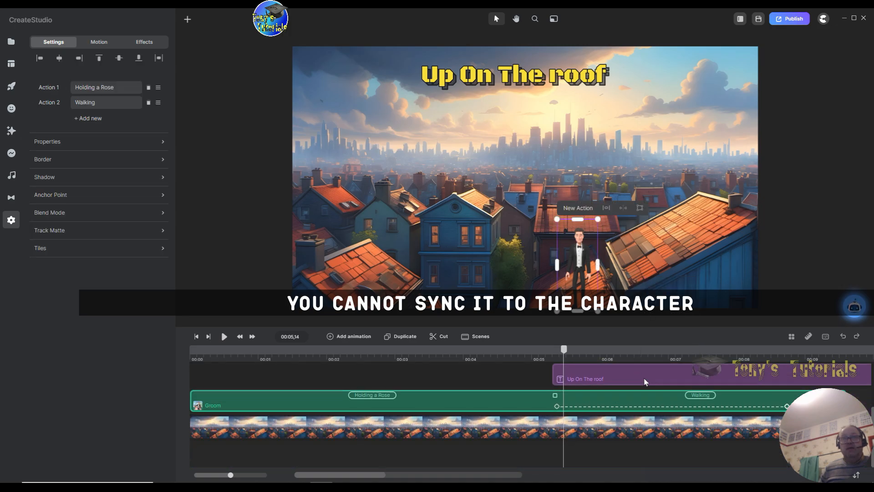
scroll(645, 381, up, 2)
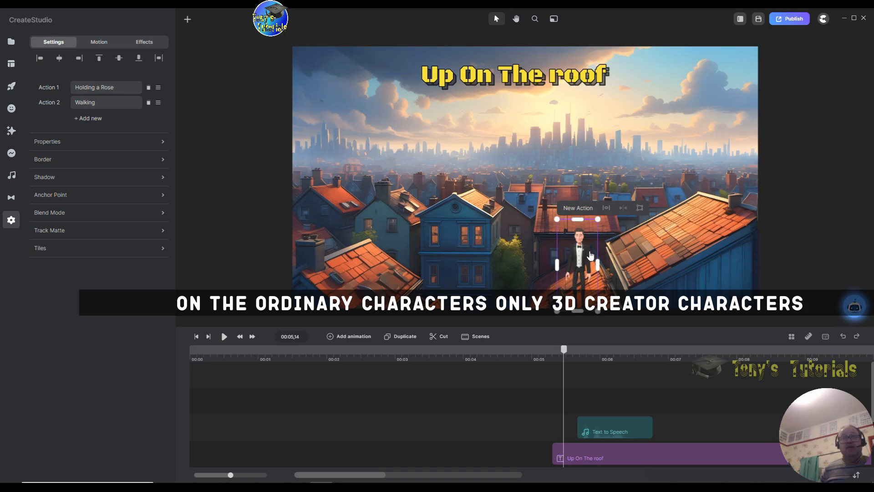
drag(576, 352, 191, 360)
click(224, 337)
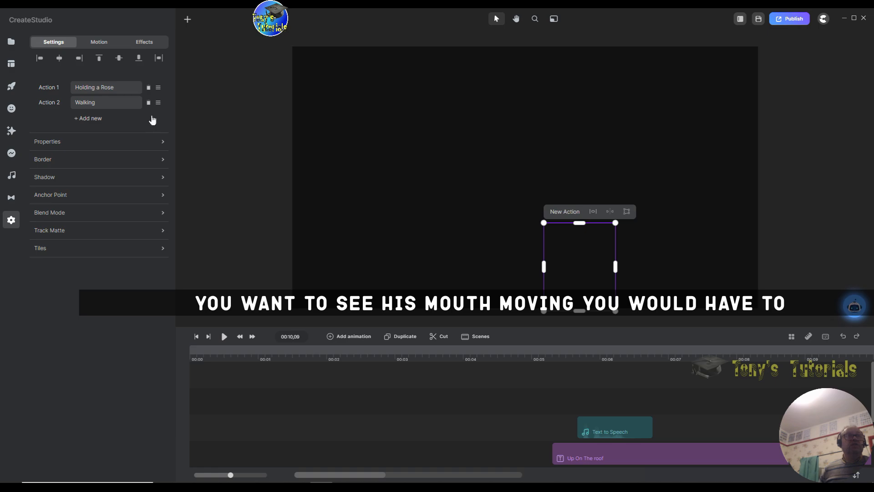
Look through the Groom's available actions for a talking animation without adding one.
click(89, 119)
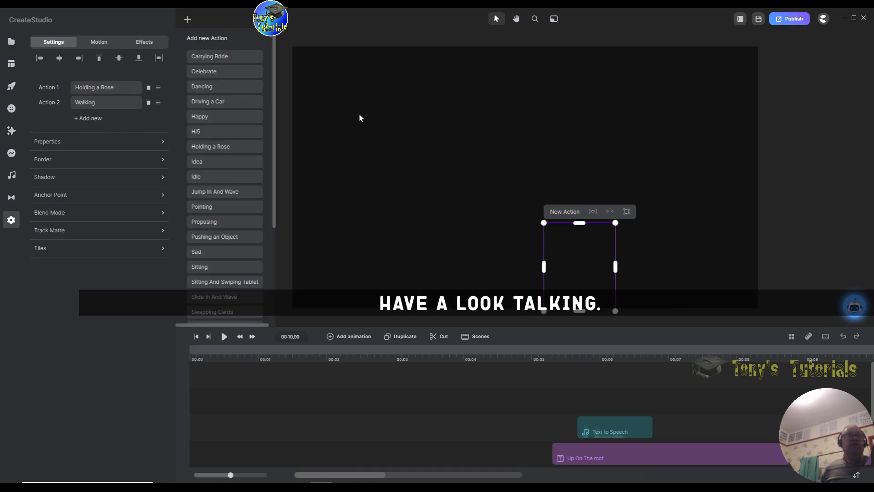
scroll(275, 145, down, 3)
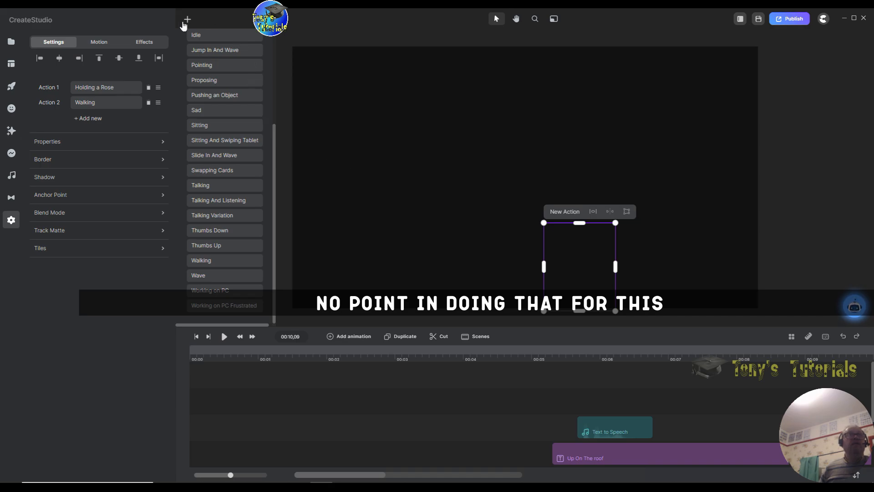
click(424, 269)
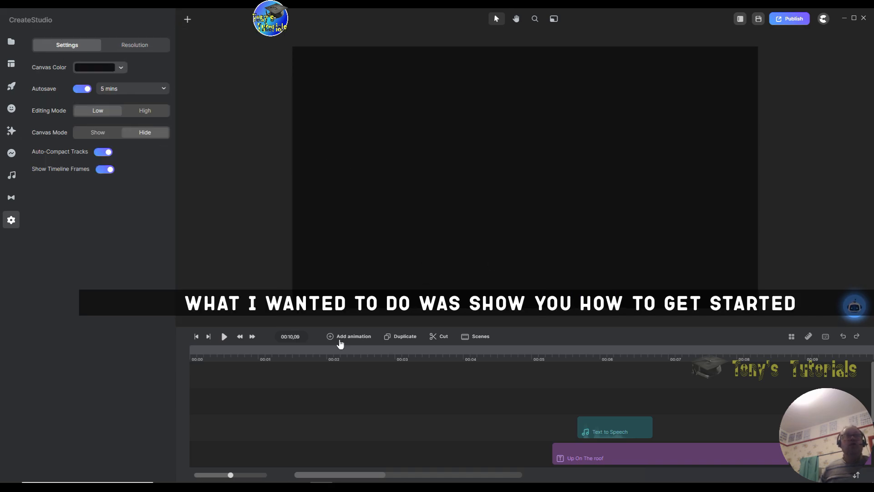
Return to the start of the scene and scrub forward to 00:09,09.
click(197, 337)
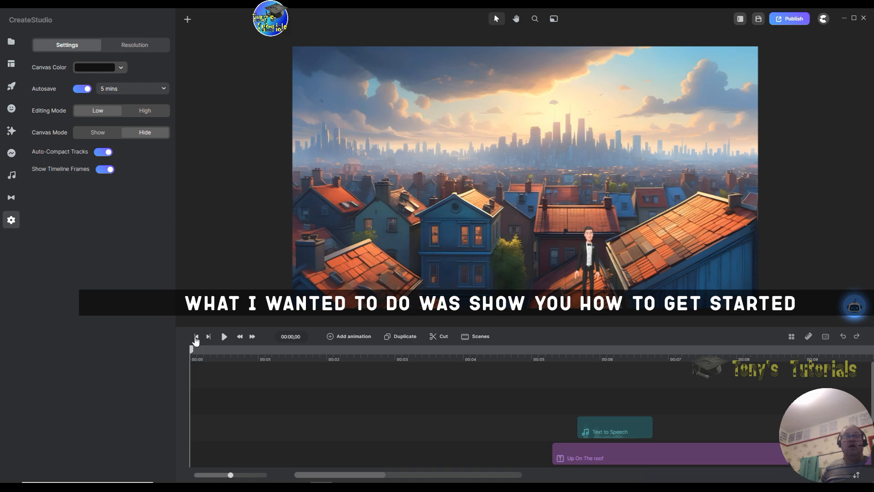
drag(192, 349, 829, 350)
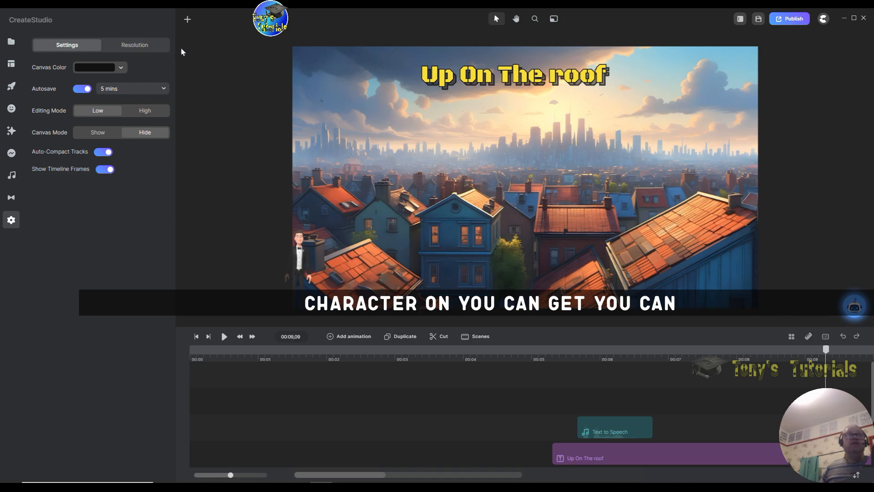
Try the Pen tool by drawing a straight two-point line below the title, and delete that line.
click(190, 25)
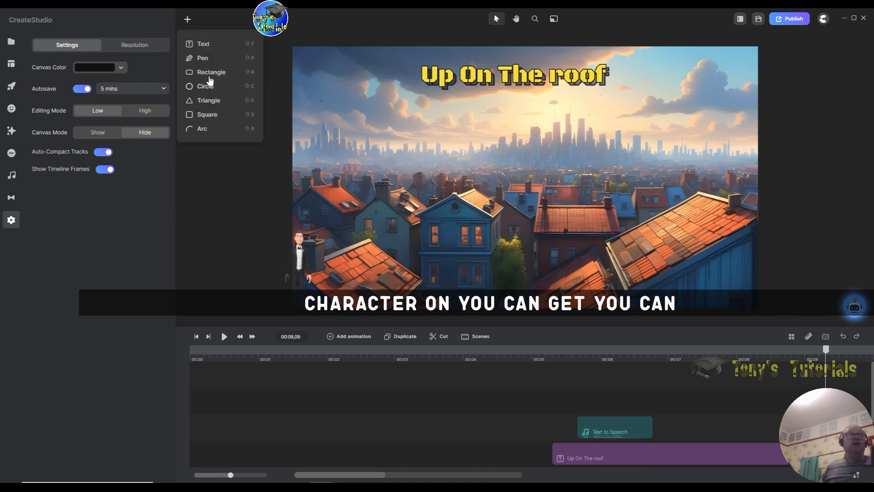
click(199, 58)
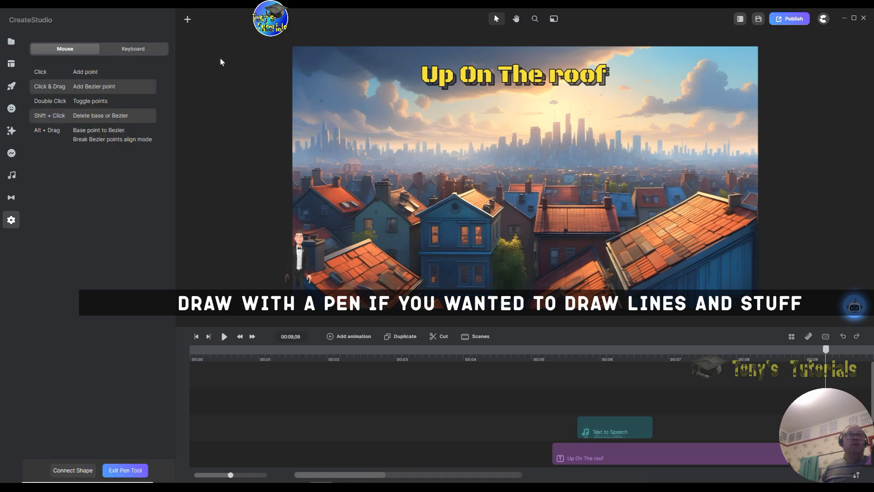
click(440, 114)
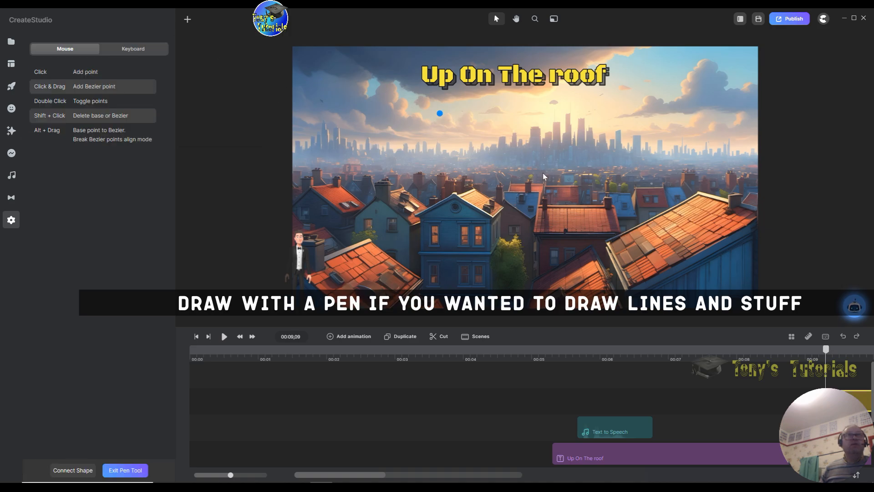
click(549, 173)
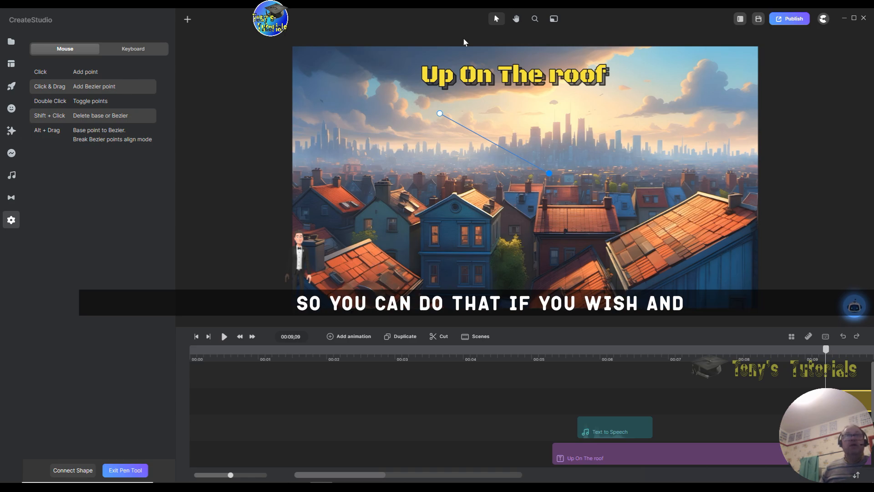
right_click(440, 116)
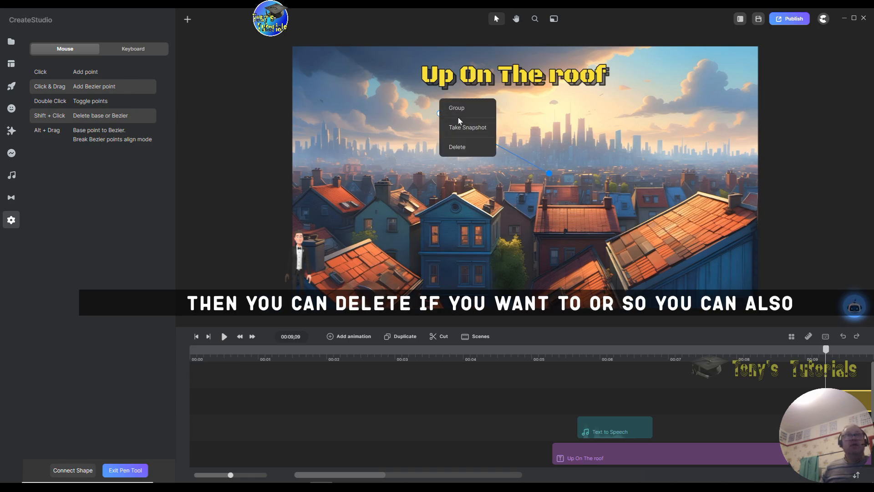
click(464, 148)
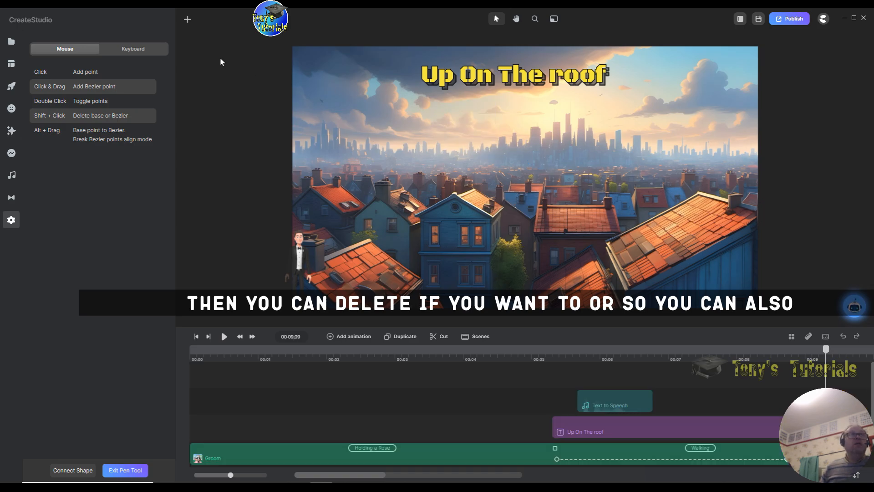
Review the Pen tool's keyboard and mouse controls and the list of other drawing shapes.
click(187, 21)
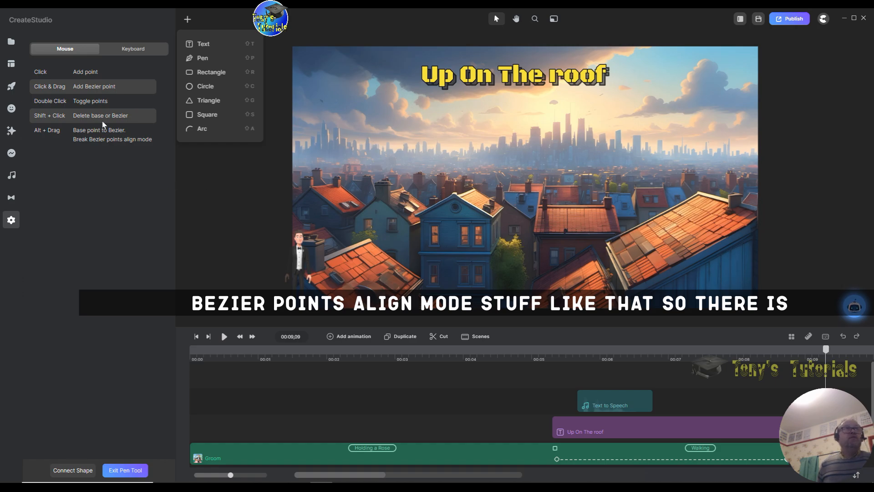
click(135, 50)
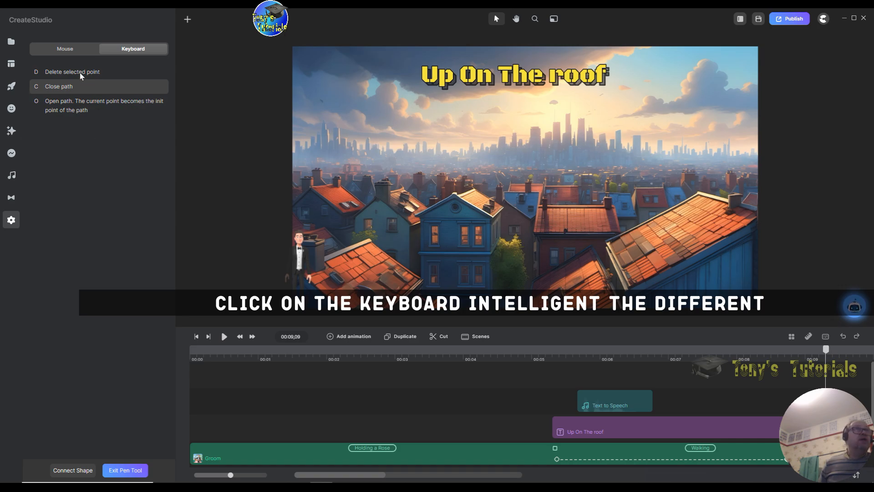
click(58, 49)
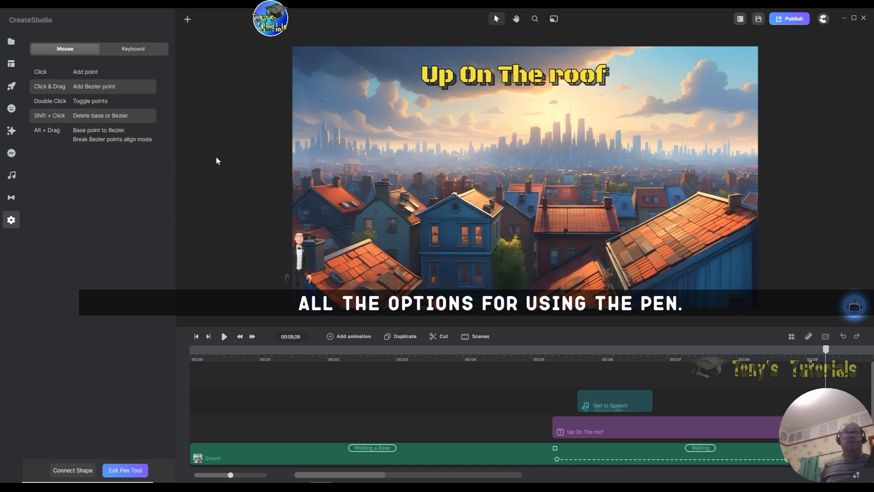
click(188, 21)
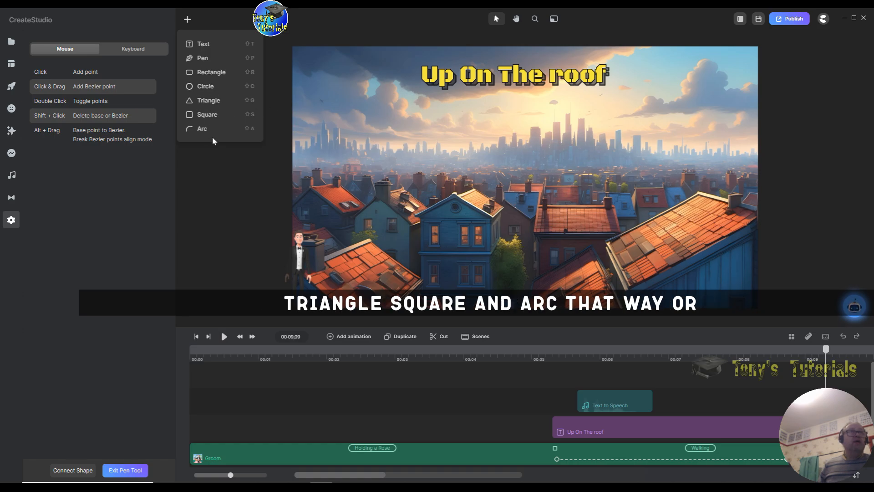
Browse the Boost Elements and Shapes collections in the elements library without adding anything.
click(12, 88)
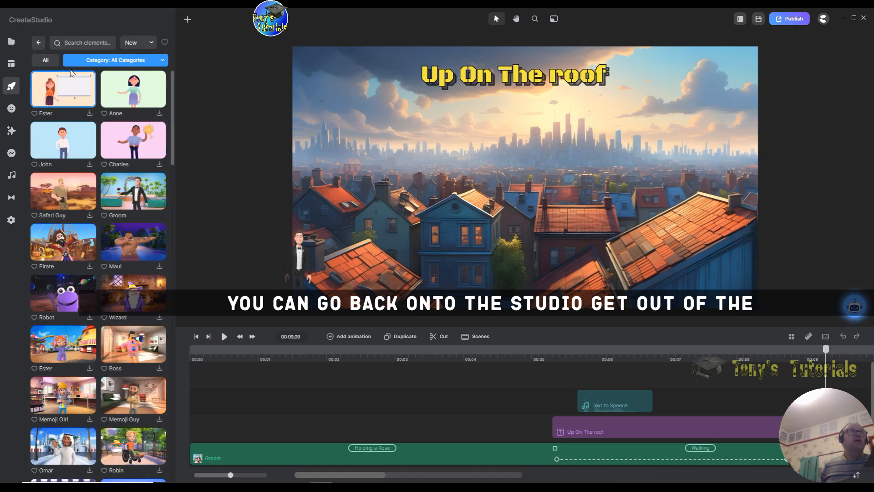
click(38, 44)
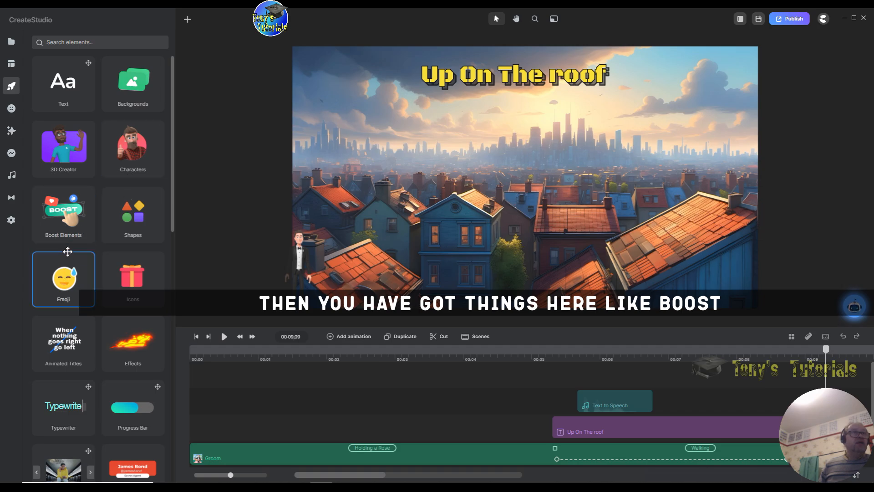
click(64, 225)
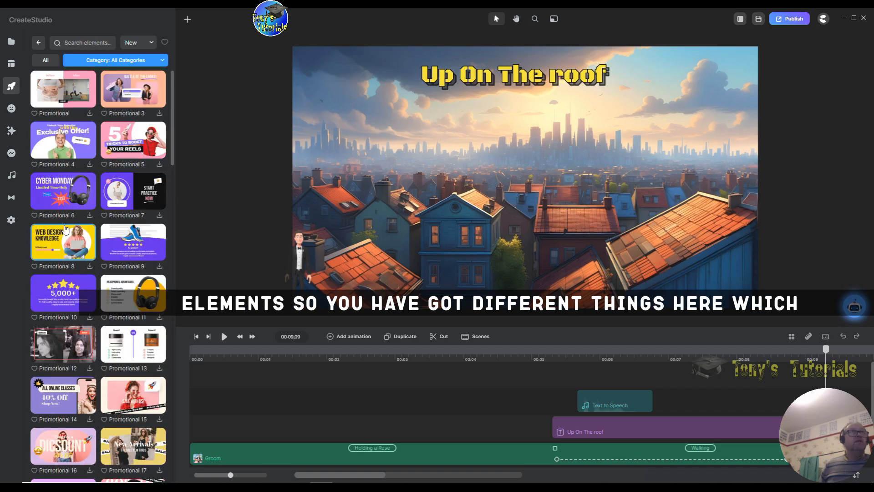
scroll(126, 208, down, 15)
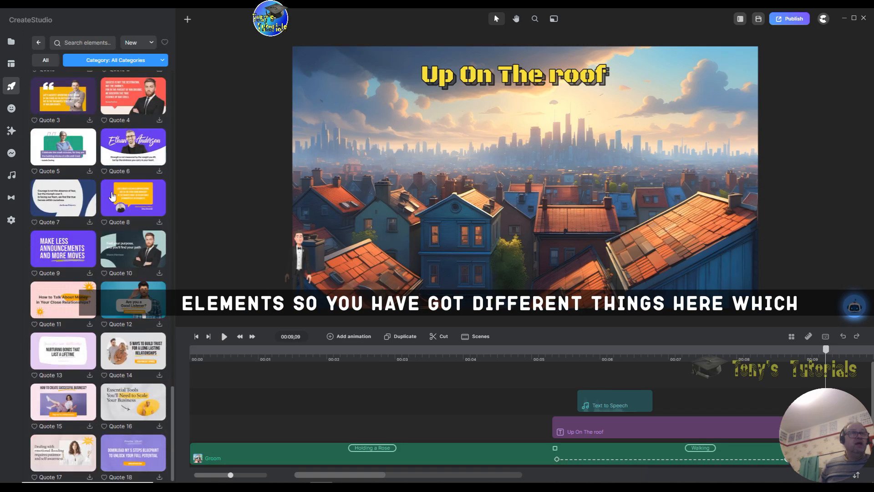
scroll(126, 208, up, 15)
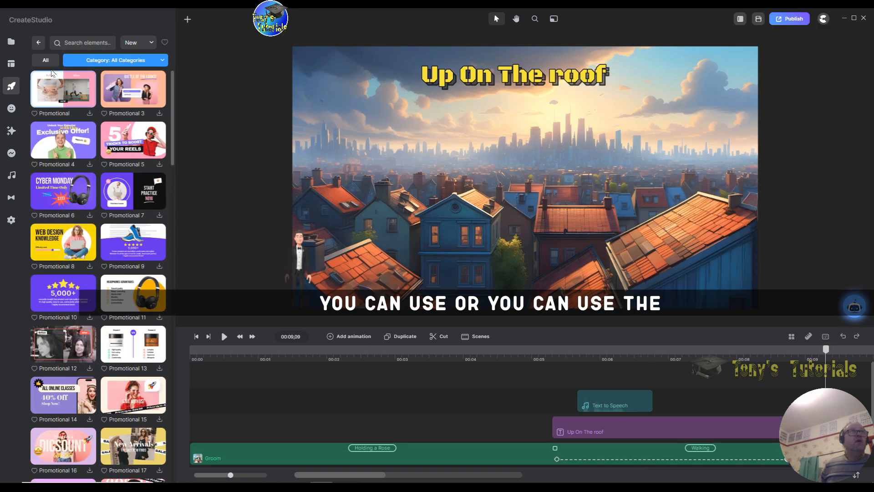
click(37, 45)
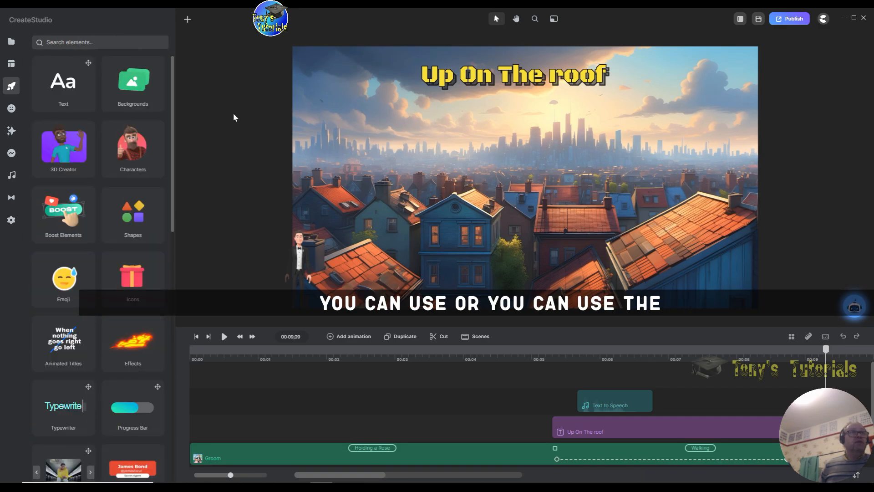
click(141, 226)
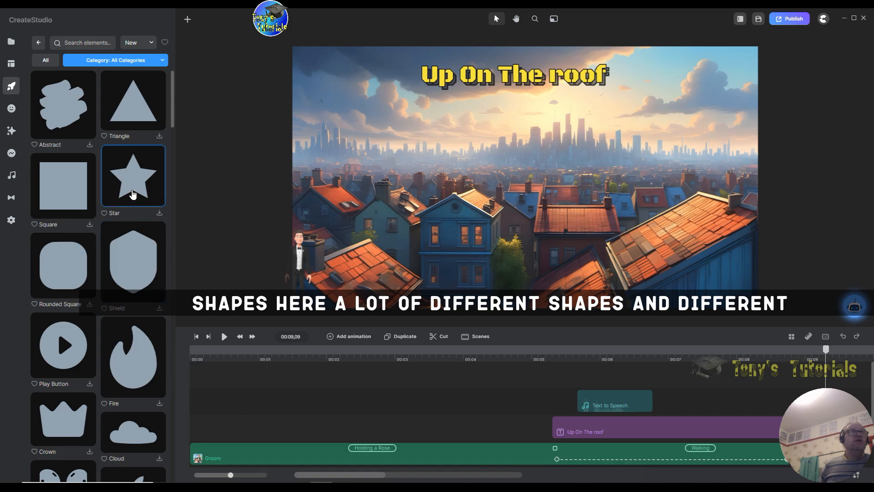
scroll(133, 196, down, 10)
scroll(134, 195, up, 10)
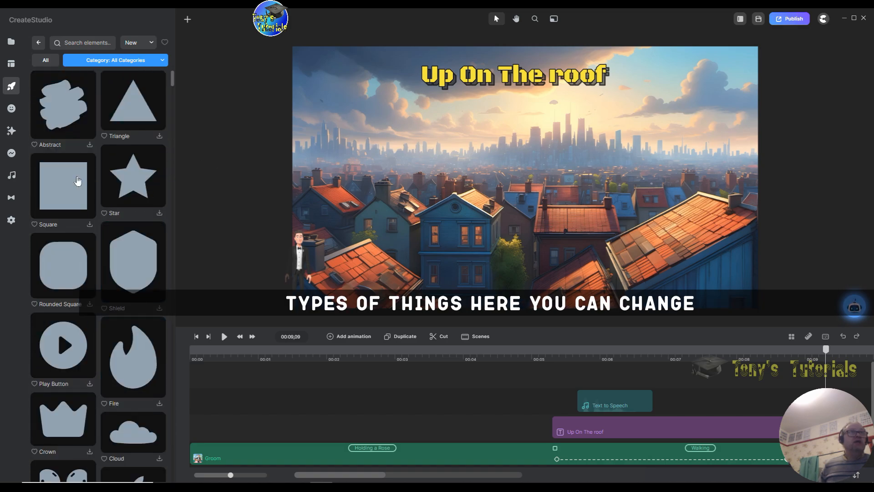
Add the Thumb Up 2 emoji from the Emoji collection to the canvas.
click(36, 42)
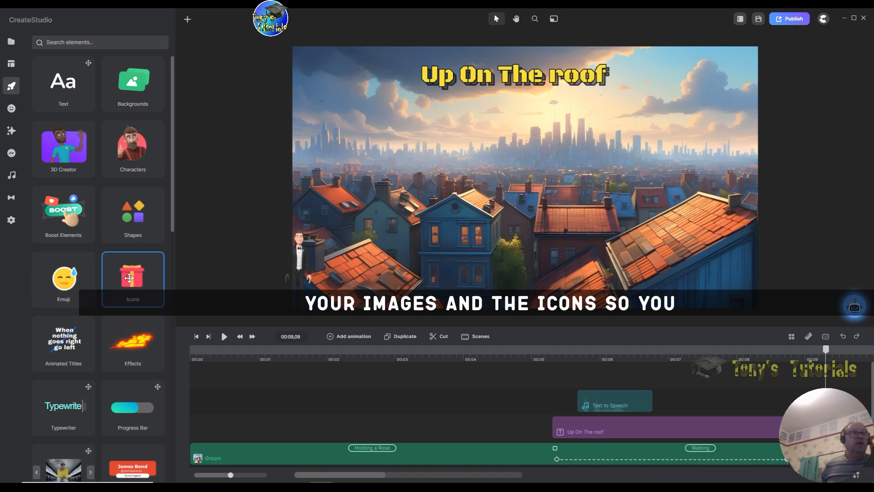
click(63, 278)
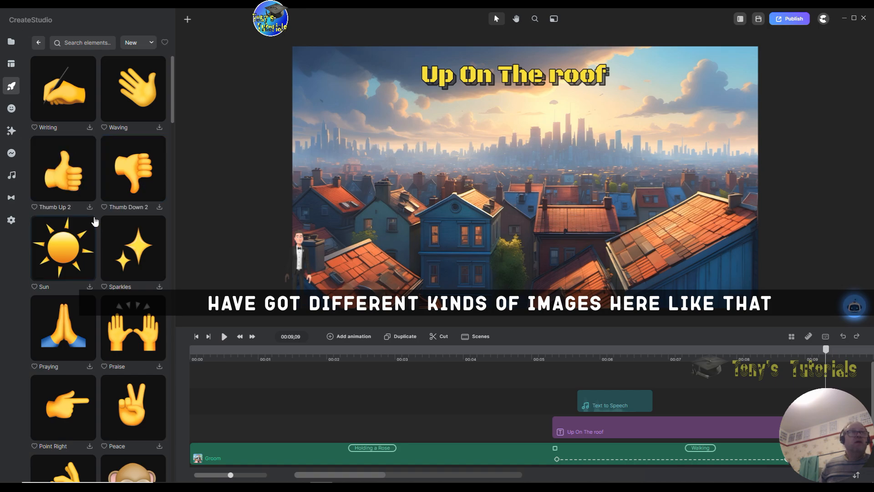
drag(64, 169, 353, 91)
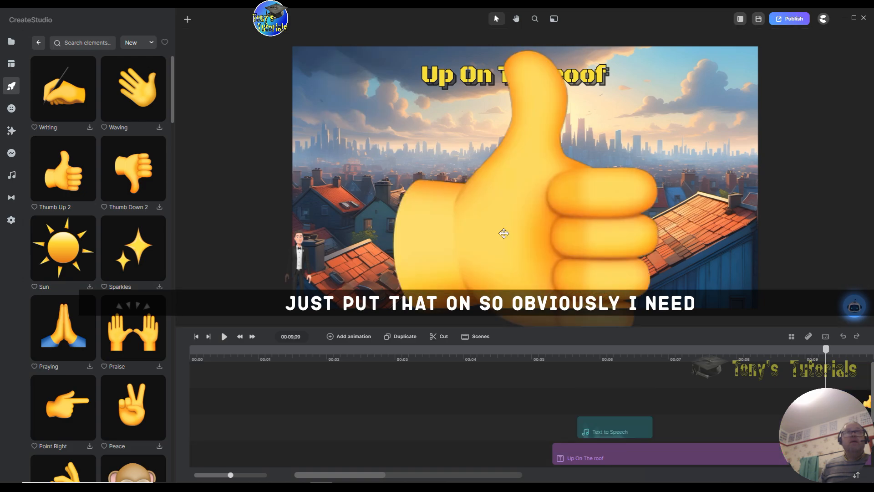
click(530, 176)
drag(589, 208, 435, 184)
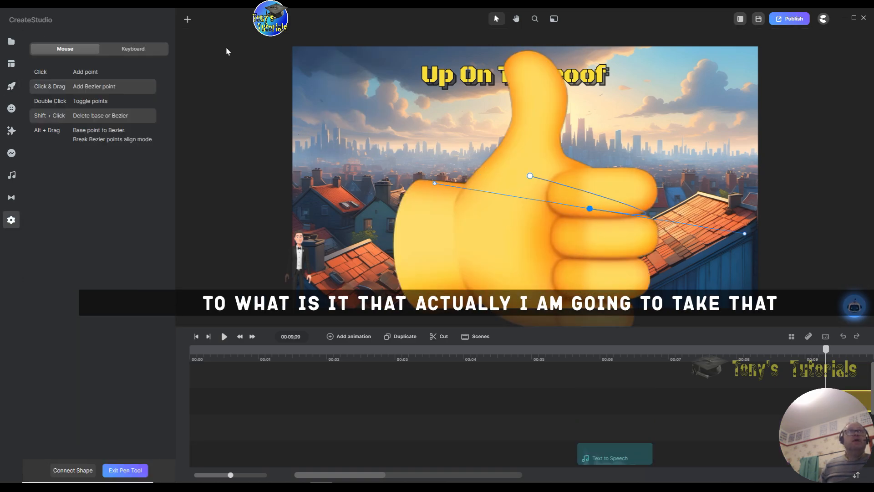
click(189, 22)
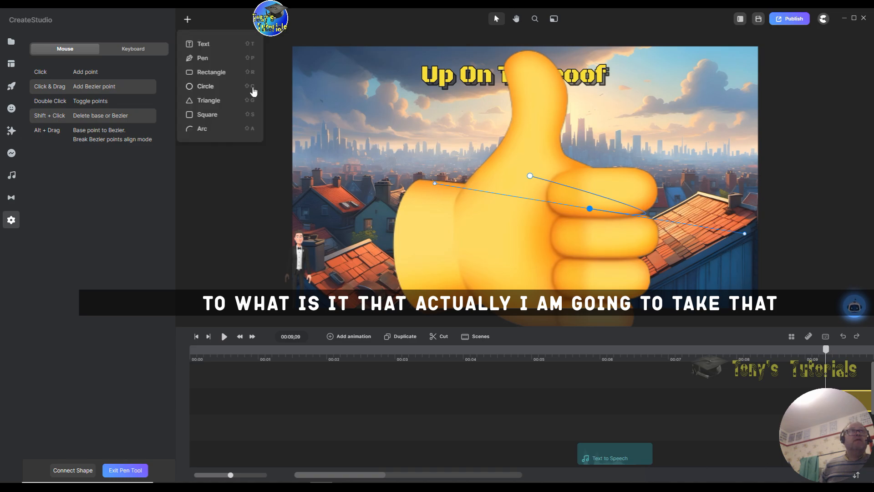
click(212, 63)
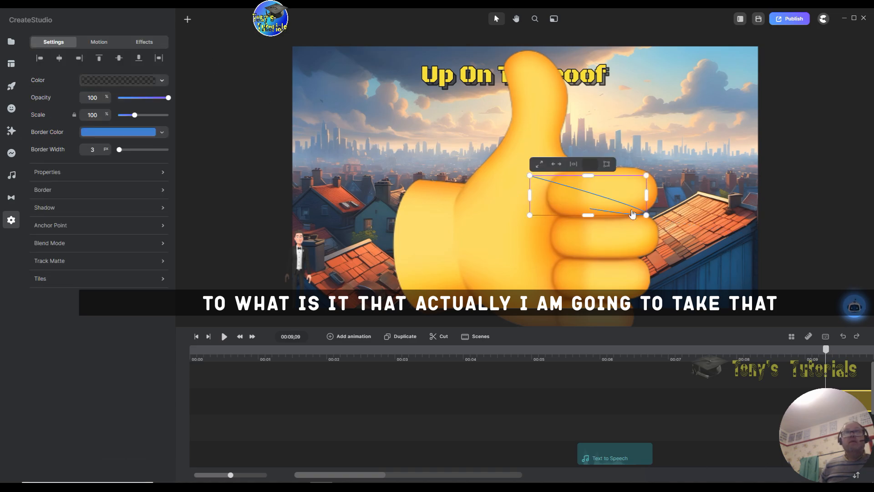
right_click(575, 187)
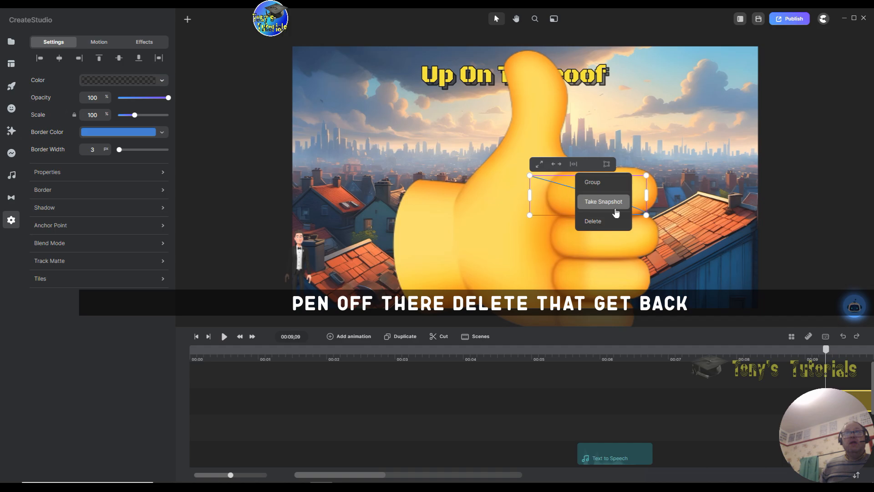
click(614, 221)
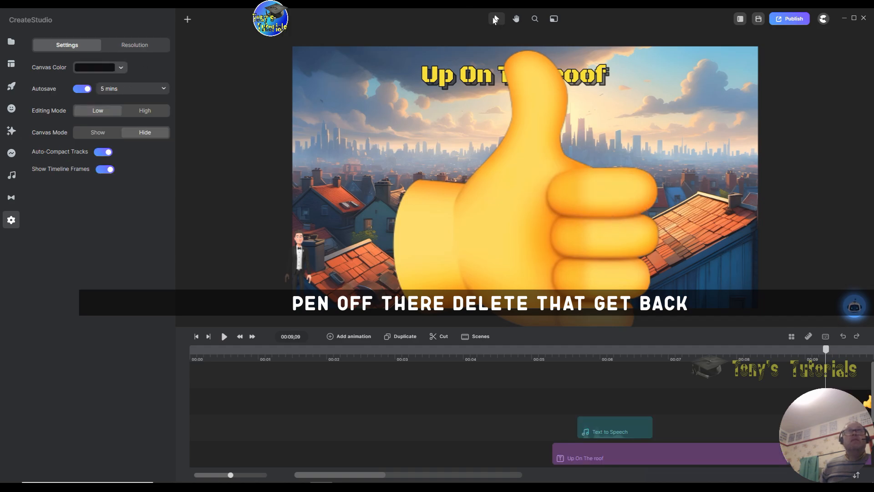
Shrink the thumbs-up emoji to about 63% scale and place it just before the "Up On The roof" title.
drag(592, 211, 559, 312)
drag(720, 52, 377, 235)
drag(345, 287, 388, 84)
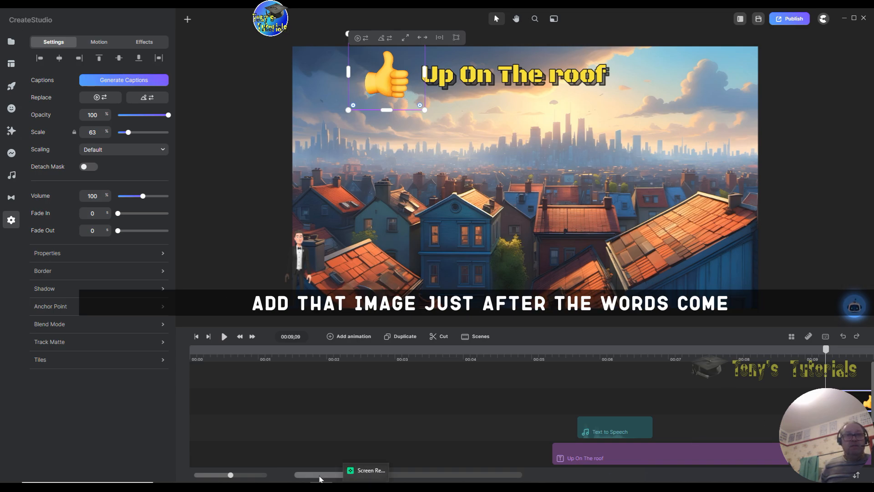
Move the emoji clip onto the speech track, starting at about 7 seconds, and trim its end to 00:10,01.
drag(338, 477, 334, 477)
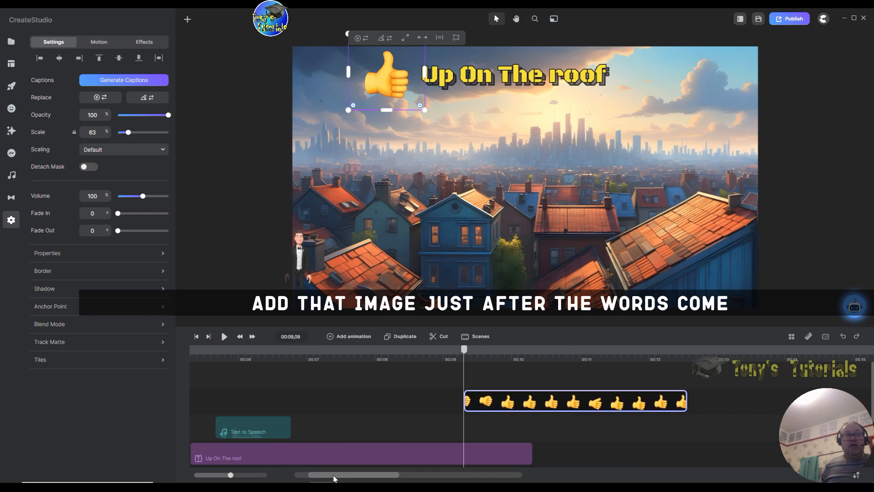
drag(575, 406, 440, 426)
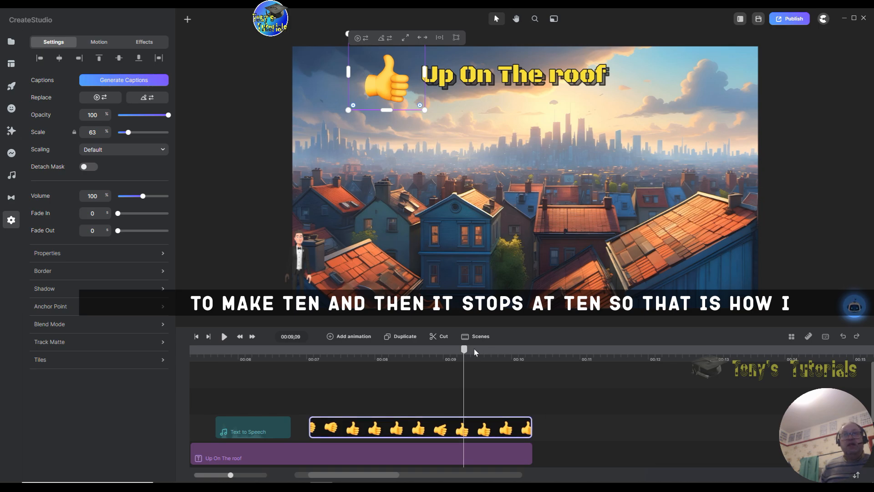
click(515, 360)
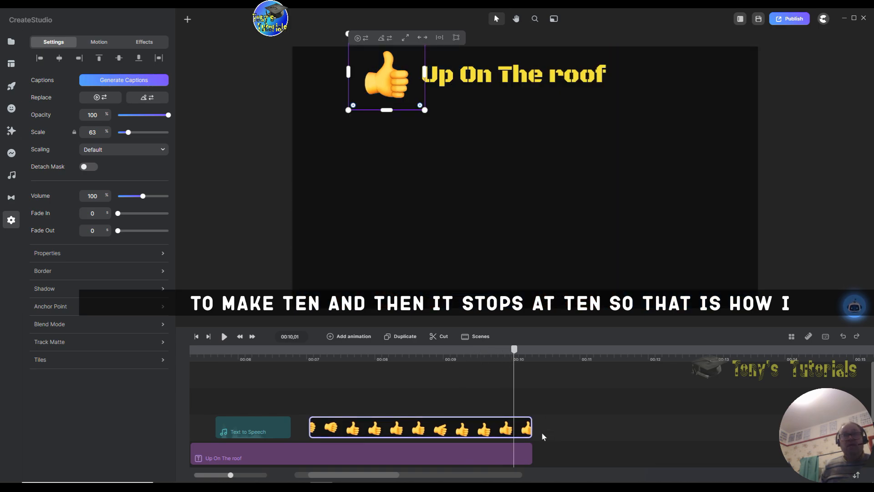
drag(529, 426, 514, 426)
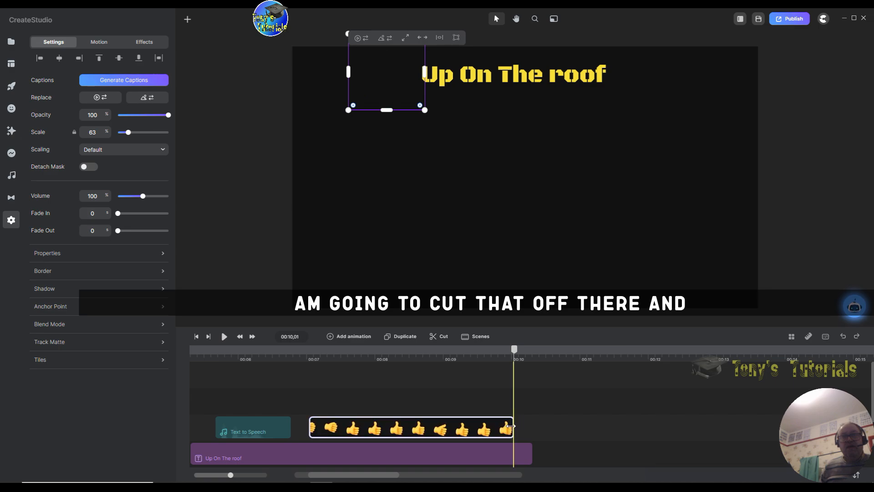
Trim the end of the title clip to 00:10,01 and move the playhead to 00:09,29.
click(526, 457)
drag(515, 451, 509, 452)
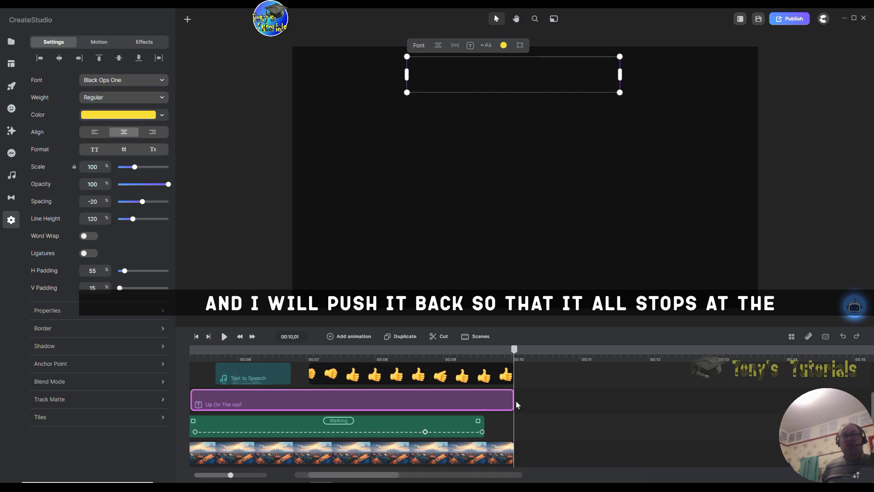
click(509, 349)
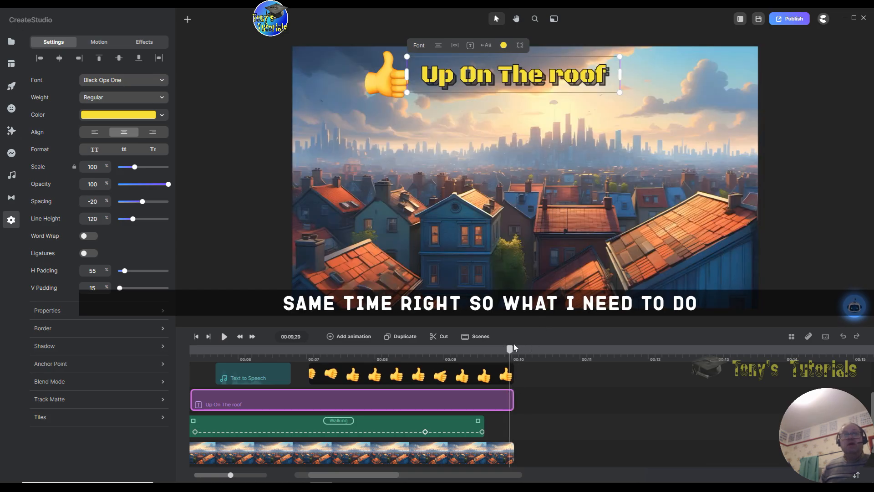
Apply the Right position In motion preset to the thumbs-up emoji clip with the playhead at 00:07,08.
click(331, 374)
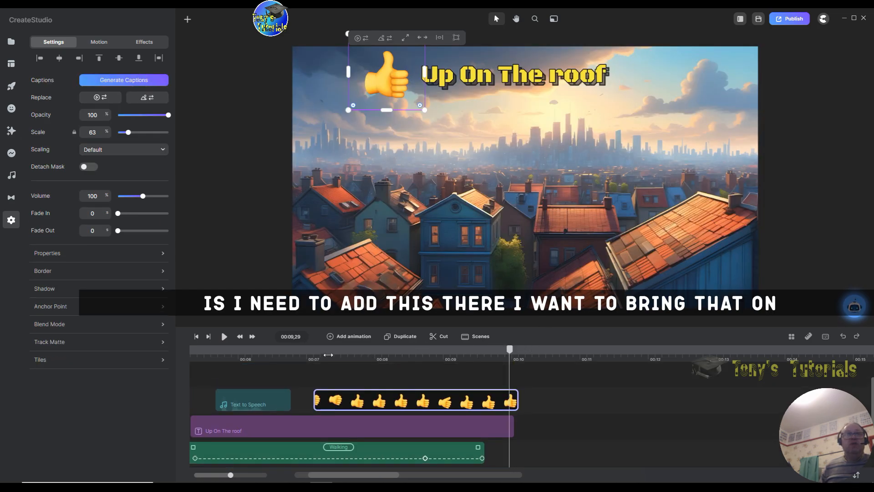
click(325, 354)
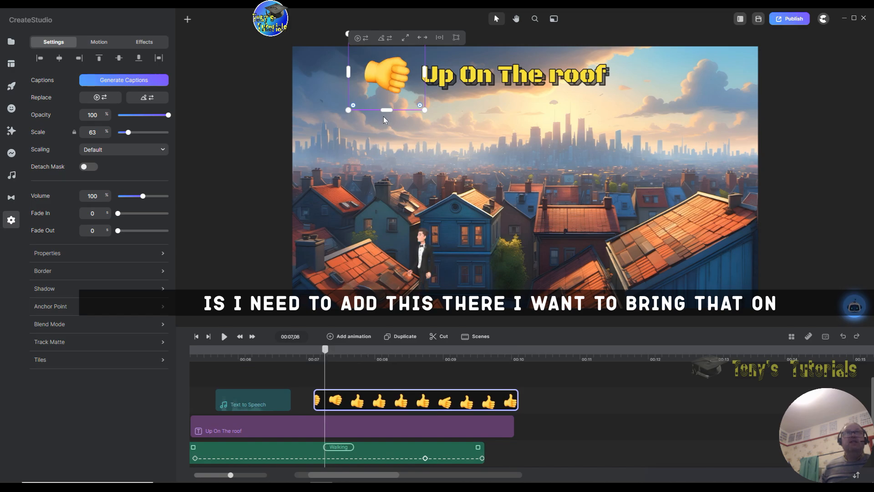
mouse_move(329, 354)
mouse_down()
mouse_move(302, 354)
mouse_move(326, 354)
mouse_move(316, 353)
mouse_up()
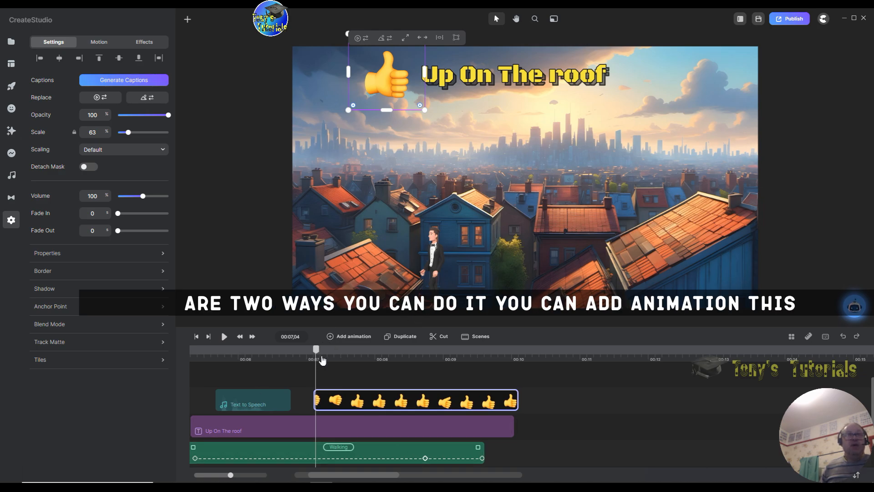
drag(315, 359, 325, 359)
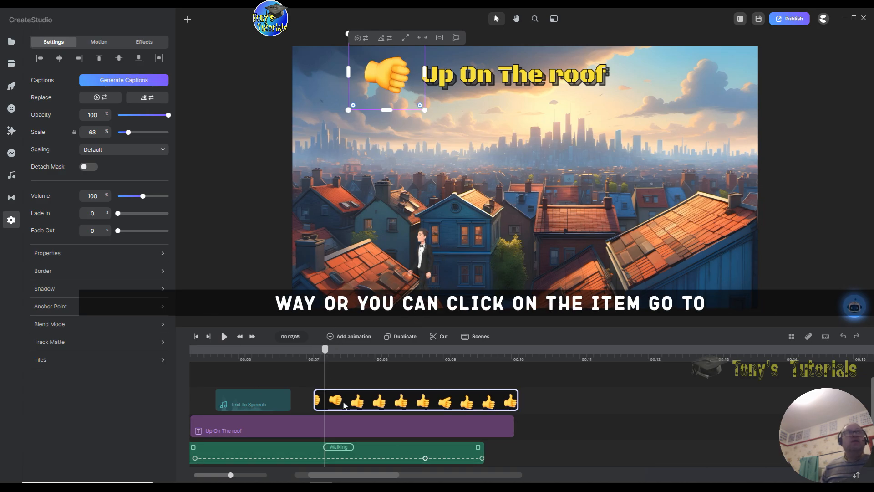
click(100, 42)
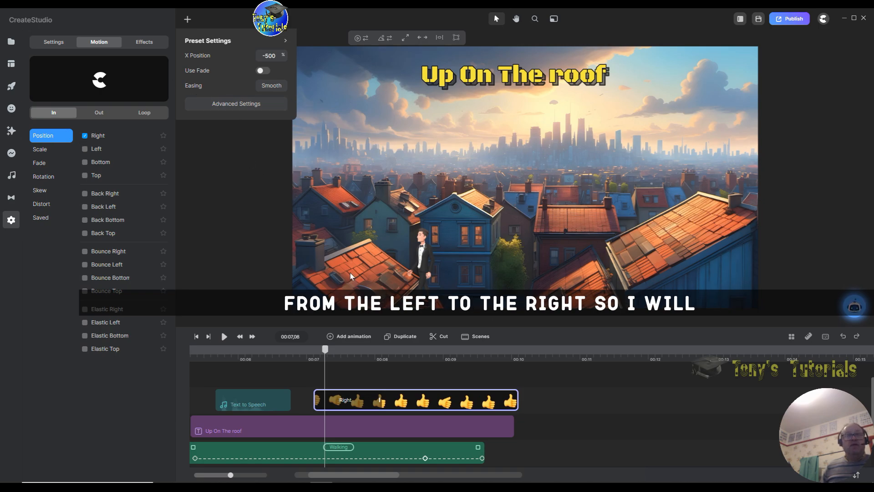
click(232, 182)
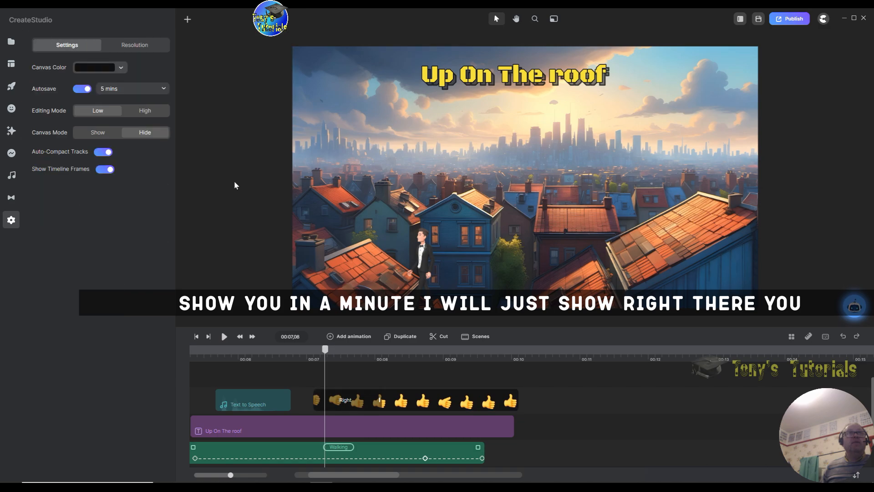
Play the scene from 00:06,28 to review the emoji's preset entrance, then return the playhead to 00:05,05.
drag(329, 353, 305, 349)
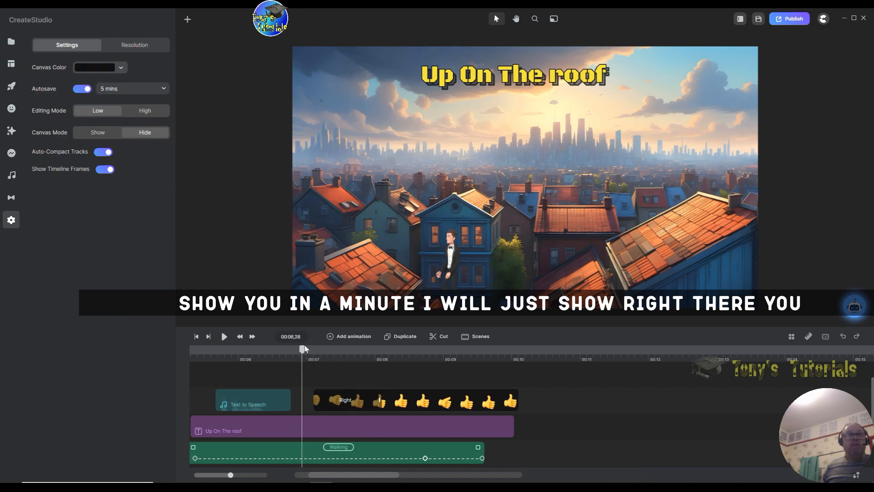
click(228, 339)
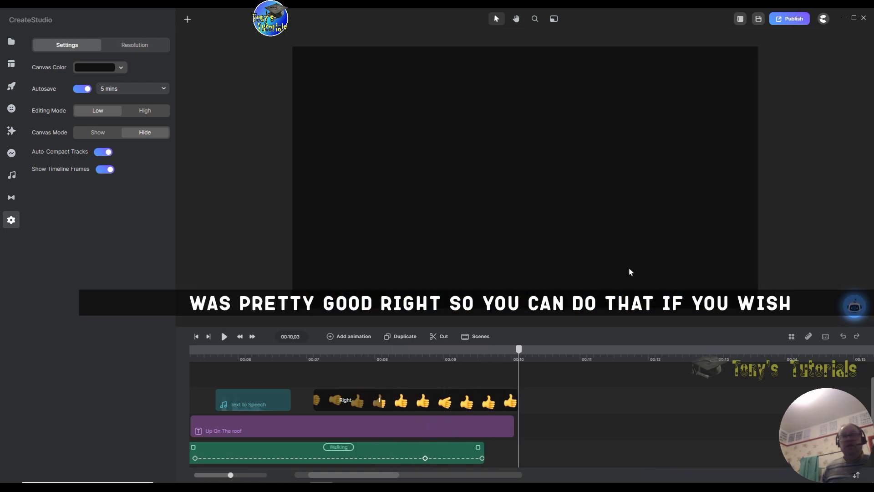
drag(519, 350, 206, 345)
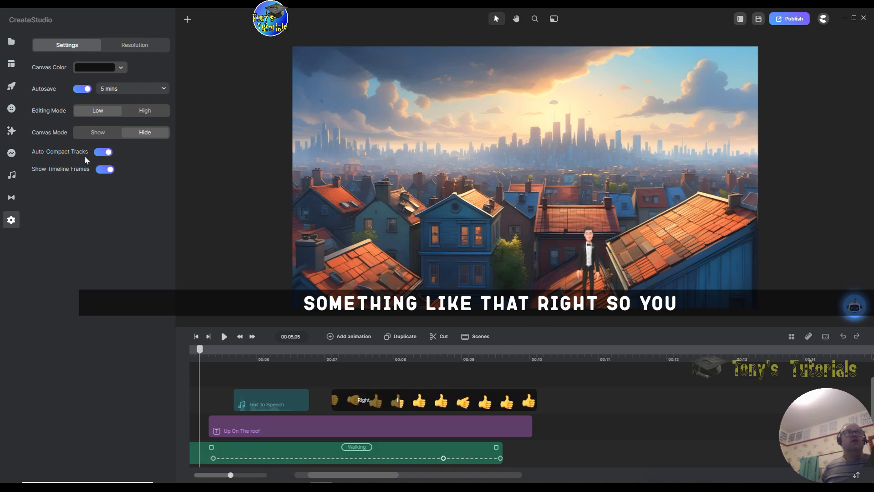
Delete the Right preset animation from the thumbs-up emoji clip.
click(433, 401)
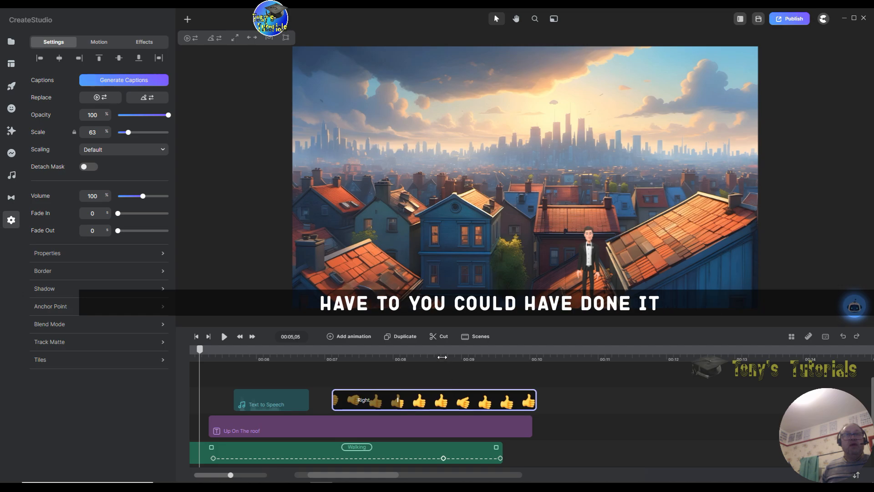
click(442, 401)
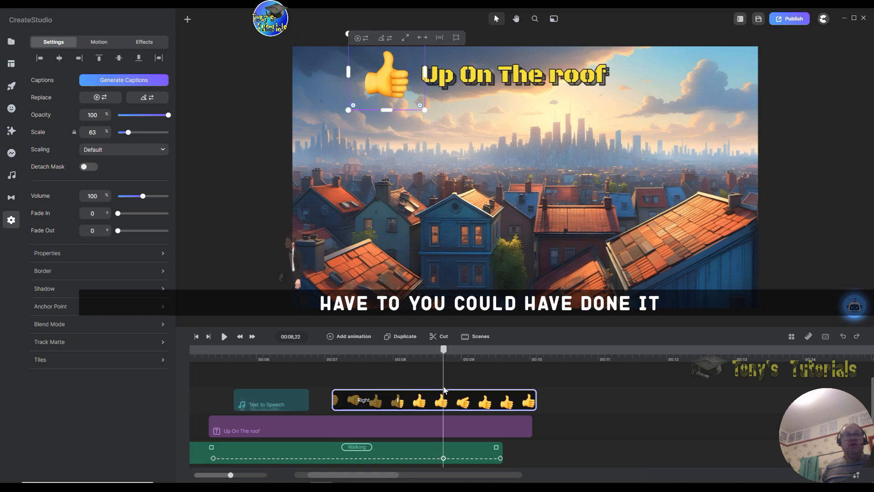
click(98, 42)
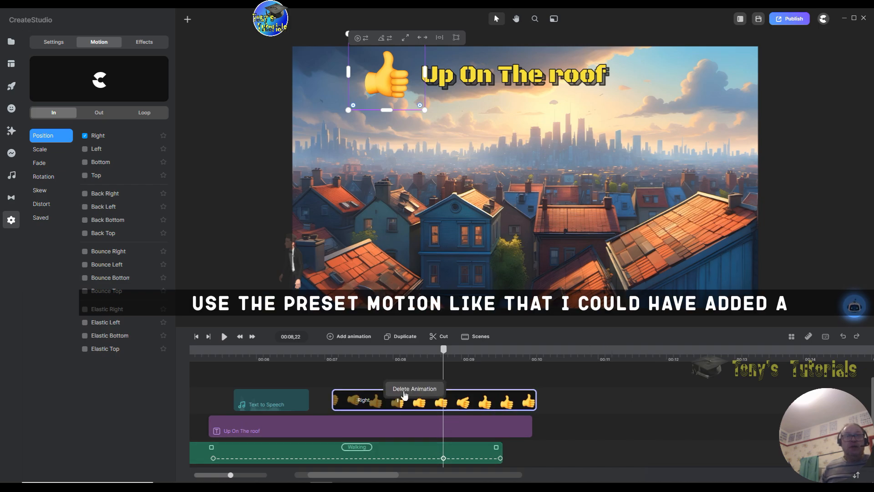
click(406, 393)
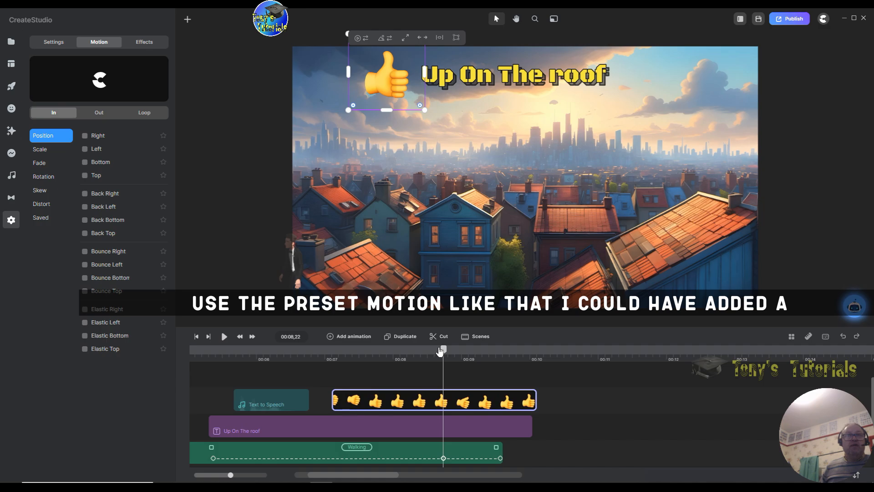
Add a Position animation with Linear easing to the emoji clip at 00:07,04.
drag(442, 352, 333, 356)
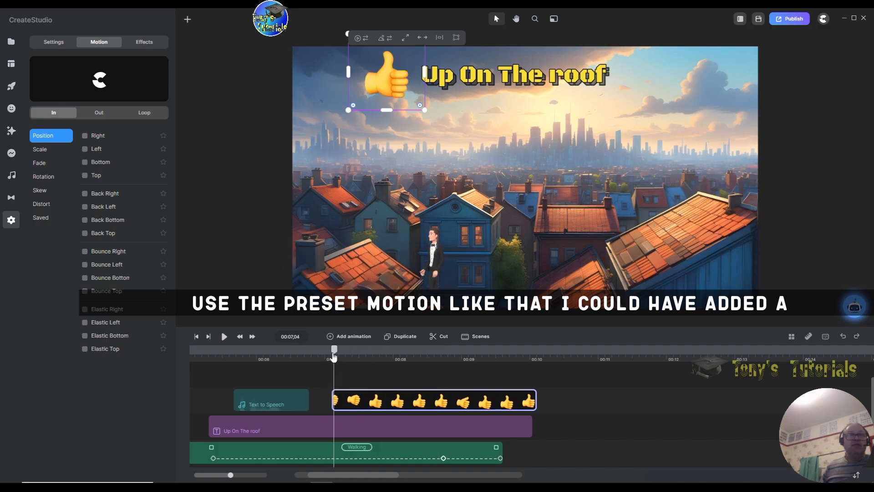
click(330, 337)
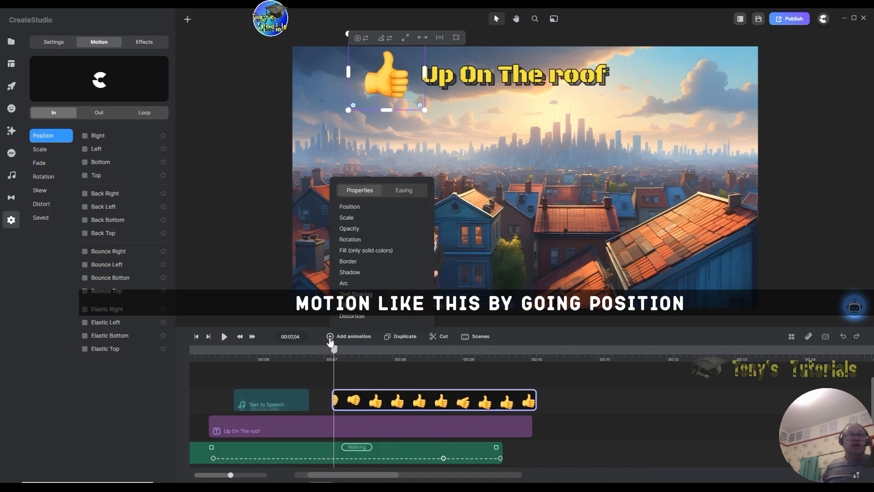
click(350, 207)
click(395, 194)
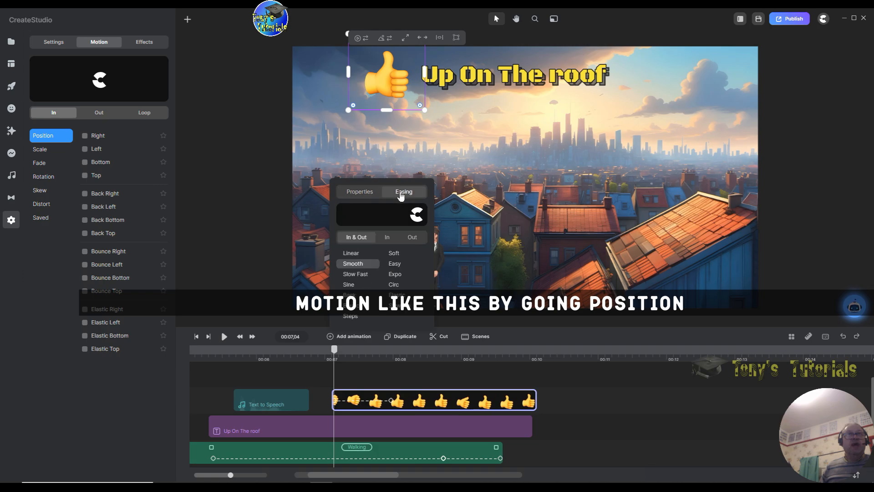
click(354, 254)
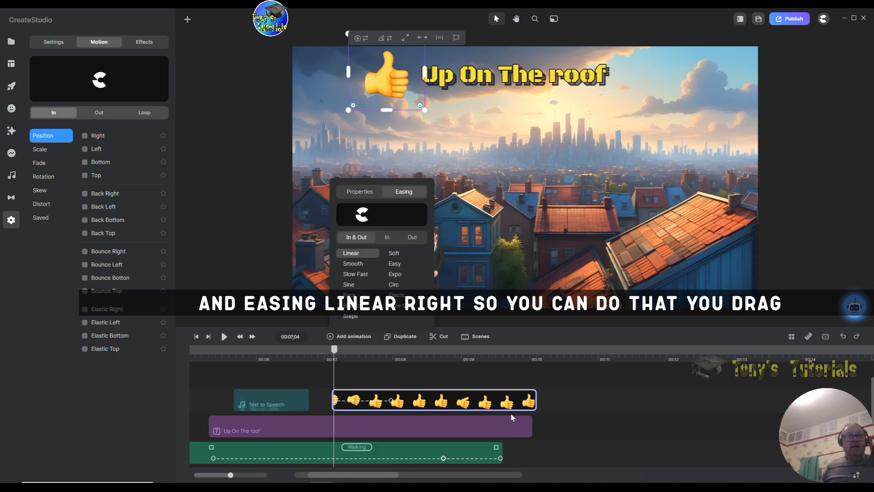
Start the Position animation at 00:07,08 and move the emoji off the canvas beside the title at its first keyframe.
click(367, 402)
click(343, 401)
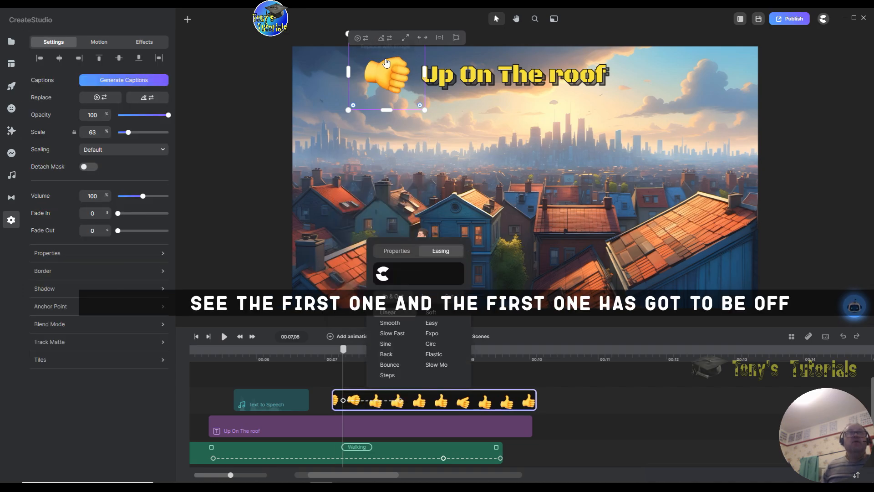
drag(385, 63, 249, 58)
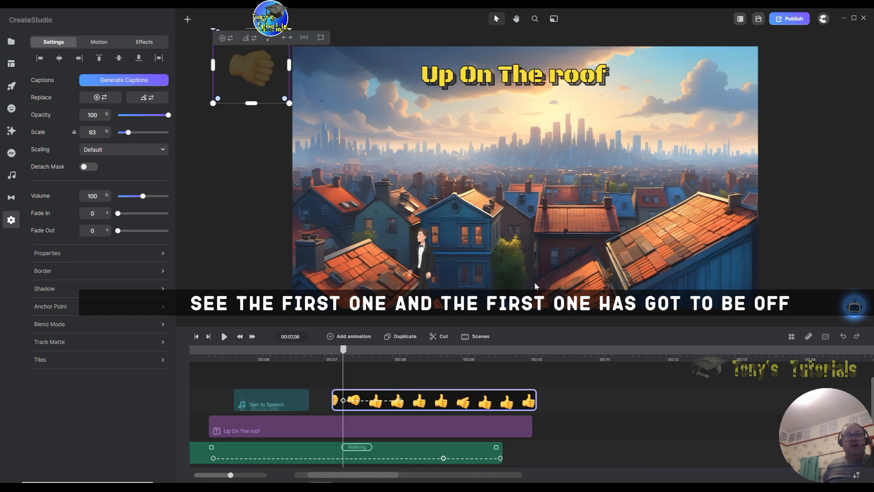
Check the emoji at the animation's last keyframe and play the entrance from 00:07,03.
click(399, 401)
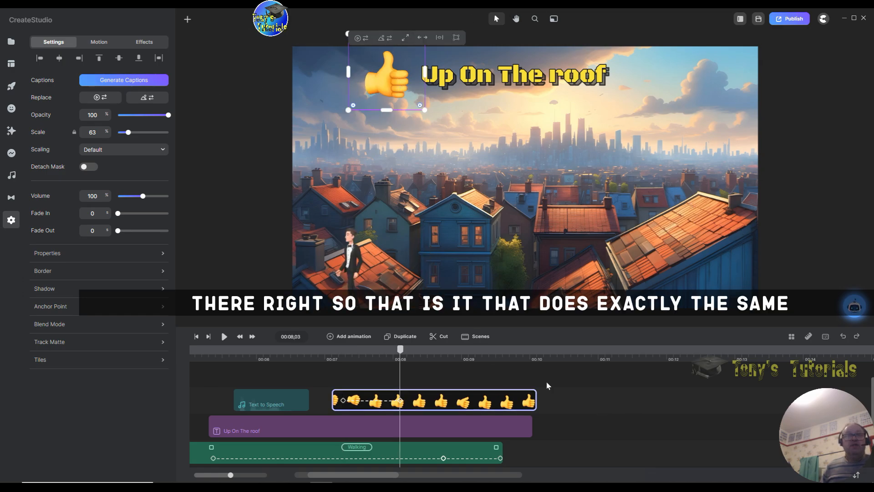
drag(400, 350, 328, 349)
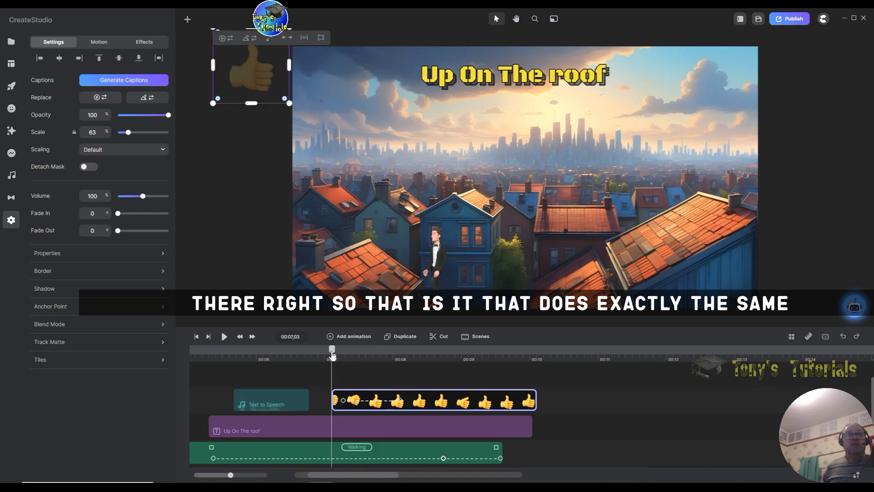
click(225, 337)
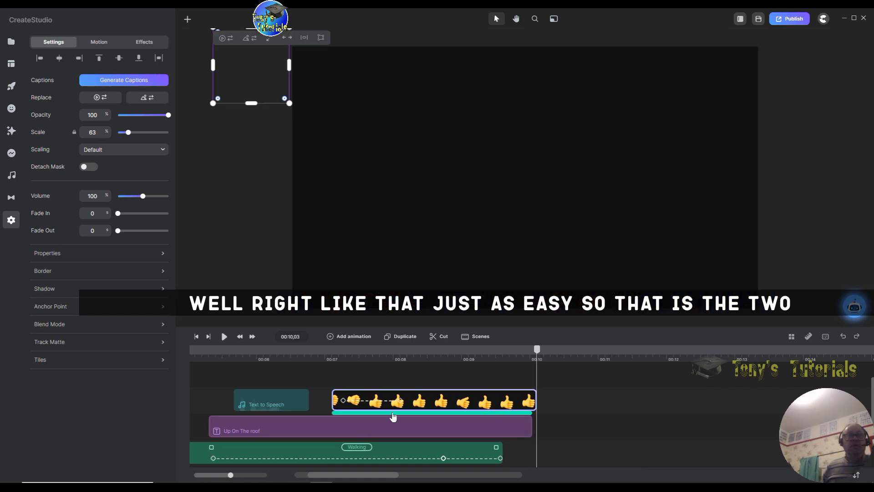
Delete the Position animation from the emoji clip at its first keyframe.
click(376, 402)
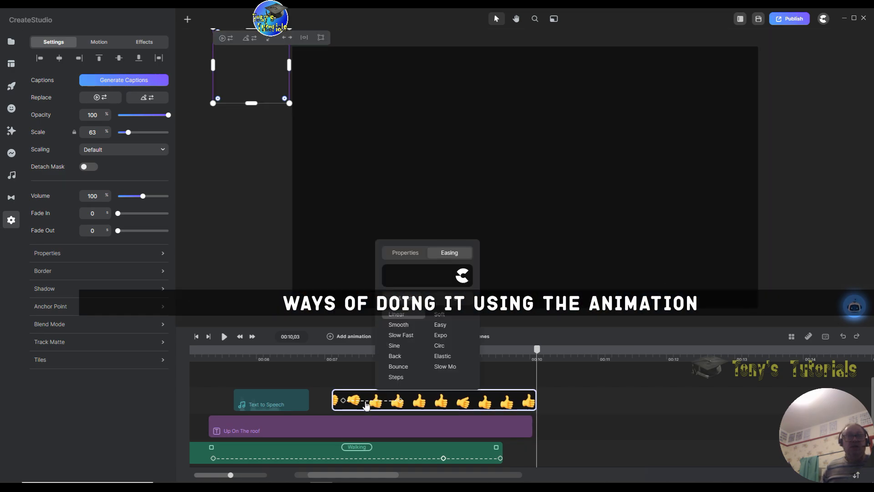
click(343, 400)
right_click(343, 400)
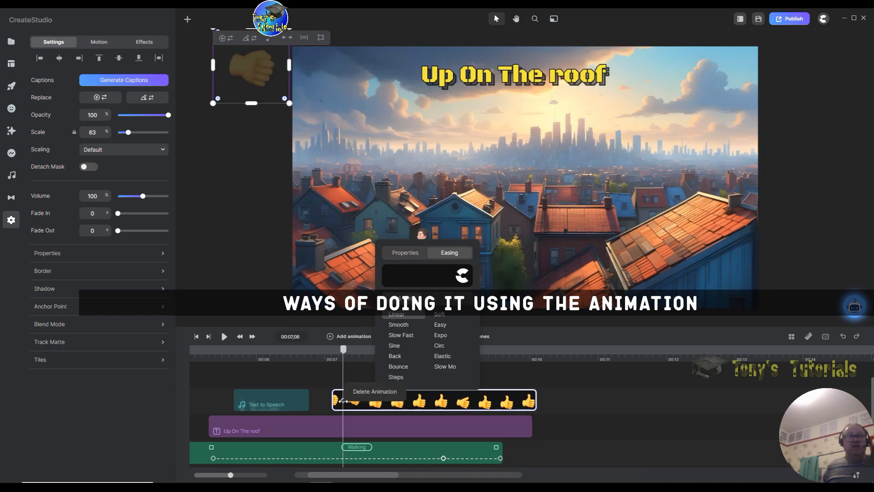
click(386, 393)
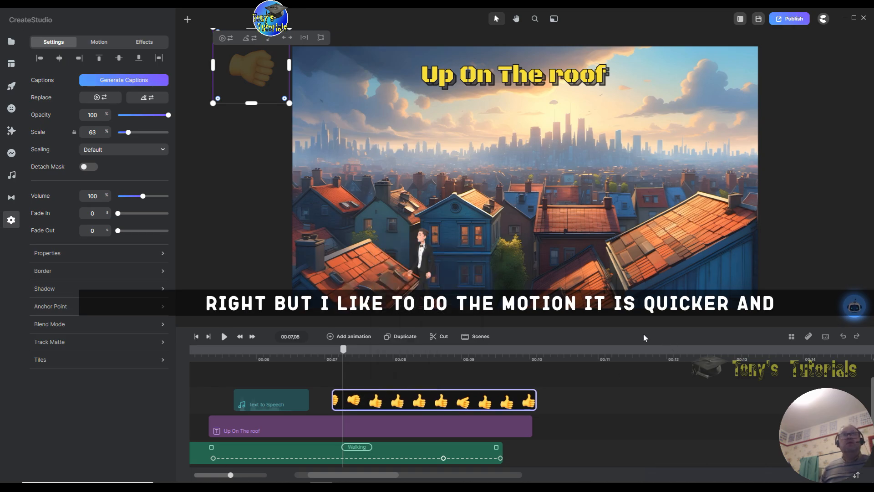
Try the Right position In preset on the off-canvas emoji and check it at 00:07,04.
click(99, 43)
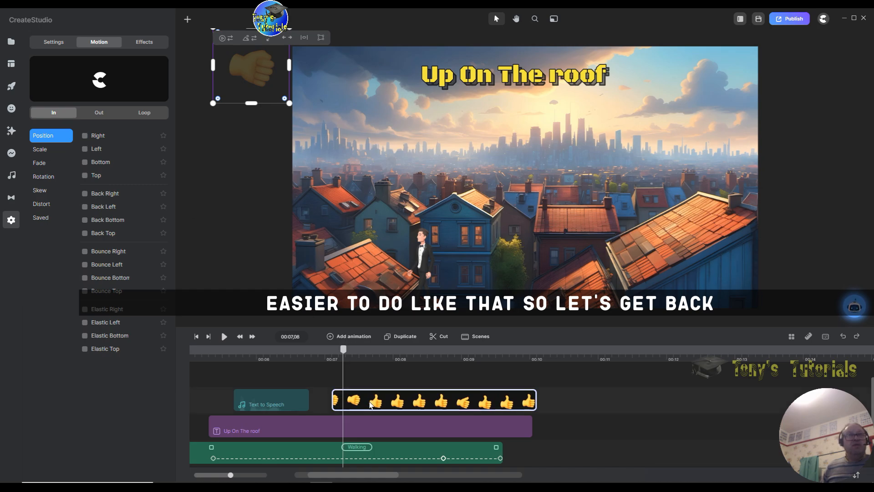
click(85, 136)
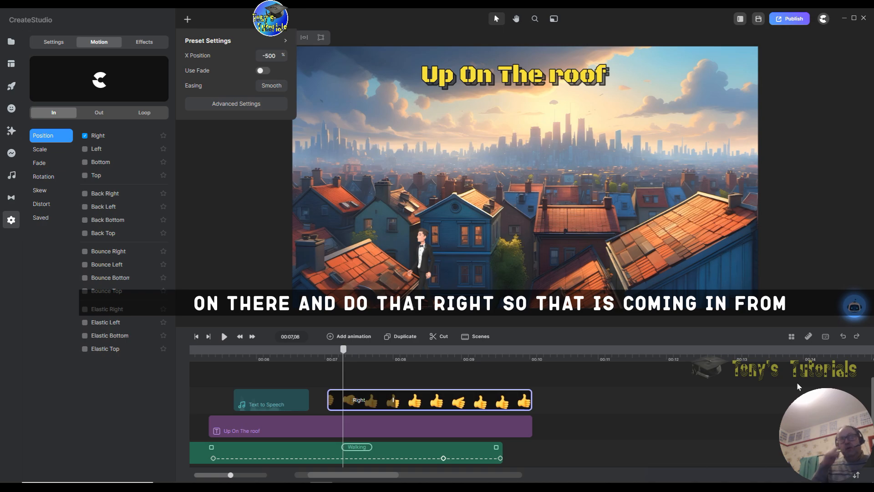
mouse_move(350, 348)
mouse_down()
mouse_move(331, 349)
mouse_move(437, 350)
mouse_move(334, 349)
mouse_up()
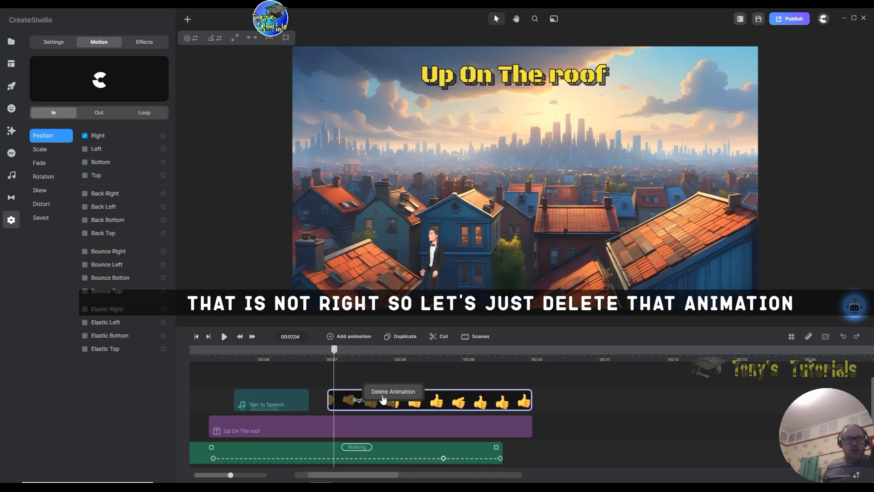
Delete the emoji's Right animation and move the emoji back onto the canvas just before the "Up On The roof" title.
click(384, 398)
click(261, 84)
drag(261, 84, 404, 85)
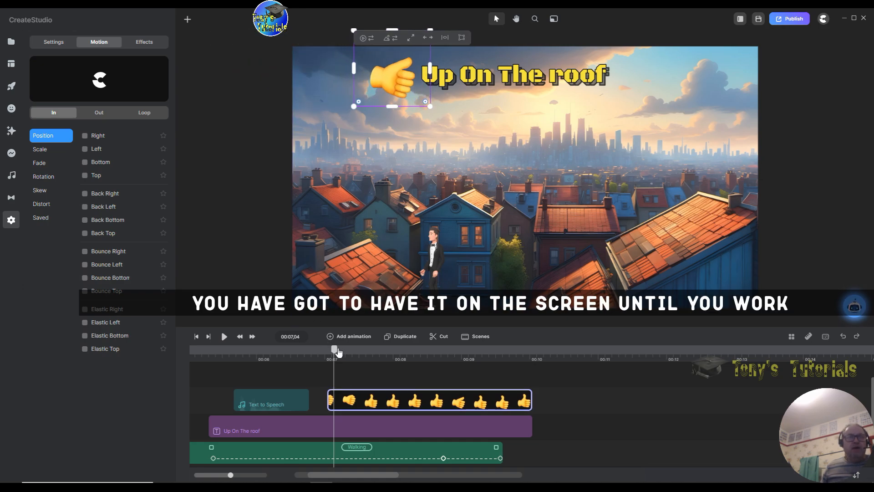
Apply the Right position In preset to the on-canvas emoji at 00:07,11, check it at 00:08,02 and deselect the clip.
drag(337, 350, 355, 353)
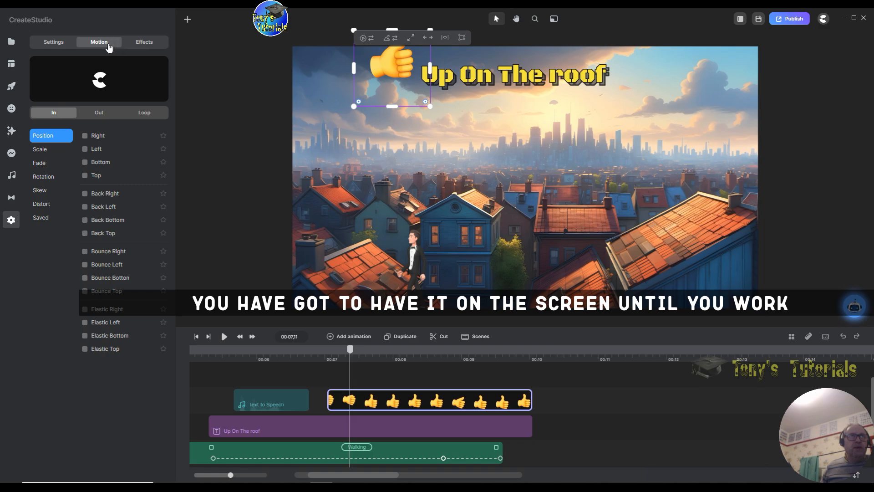
click(85, 136)
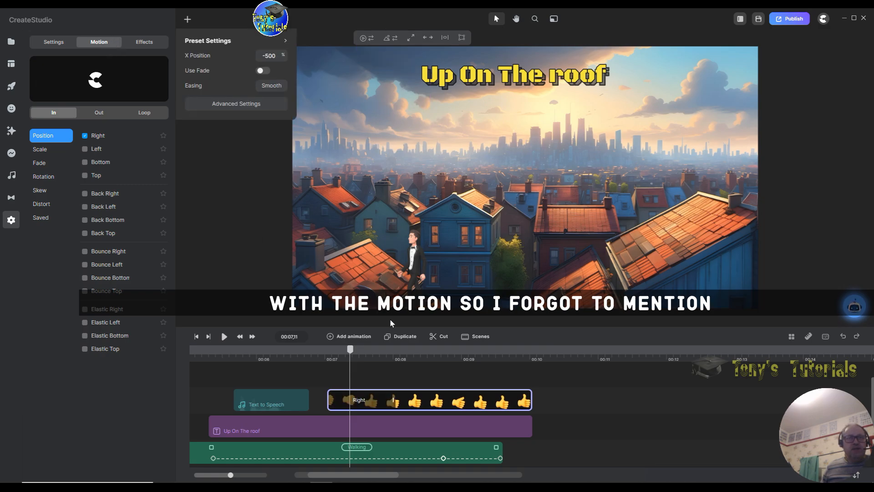
drag(350, 349, 398, 351)
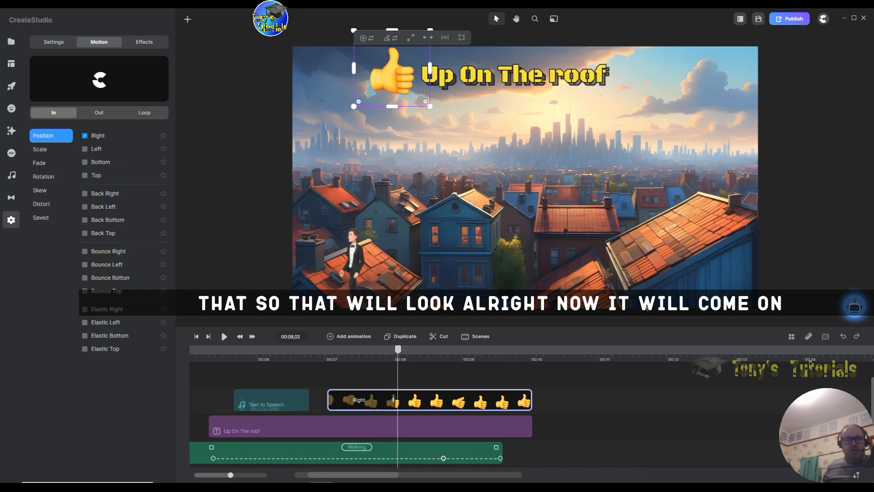
click(674, 367)
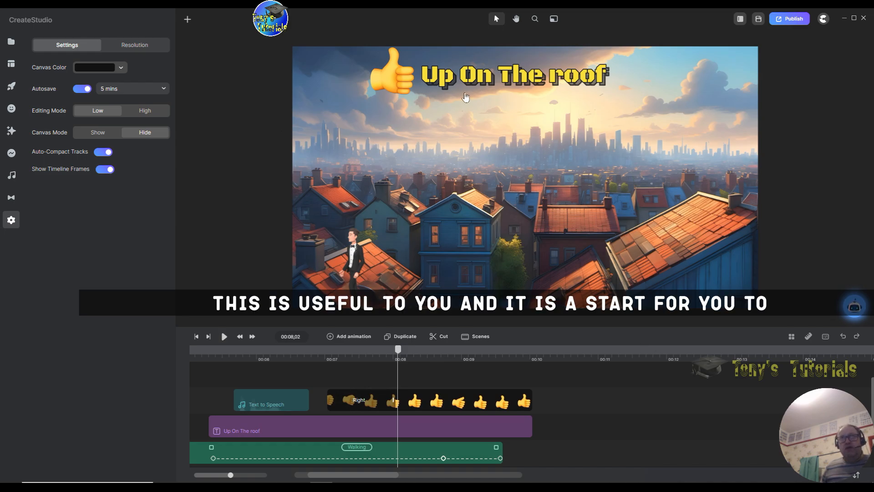
click(187, 23)
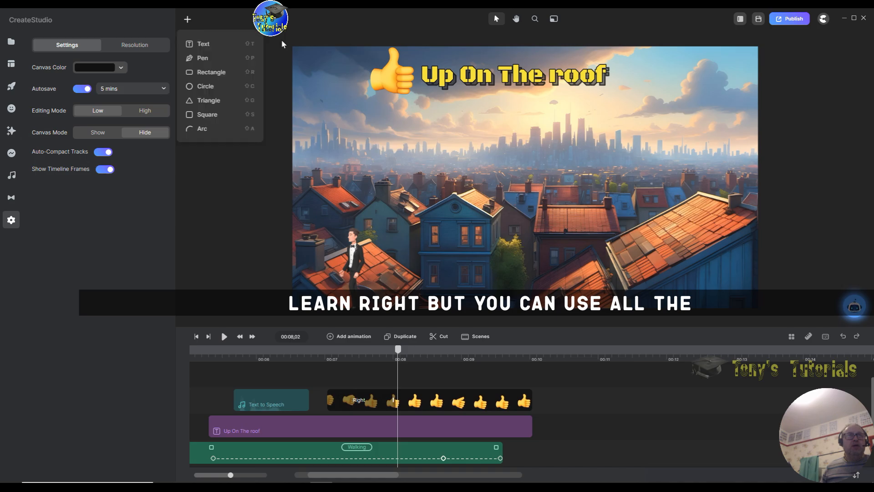
click(197, 269)
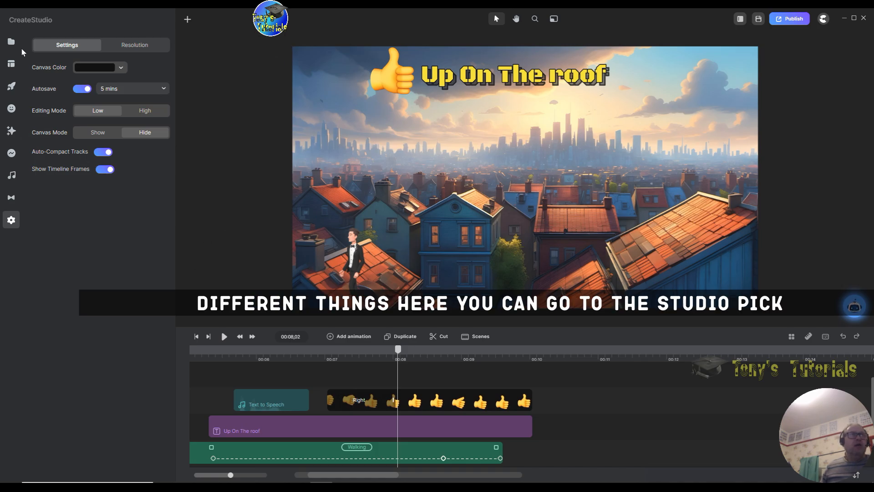
Look through the elements library, examining the Icons collection and the other element categories such as Effects and Doodle.
click(20, 90)
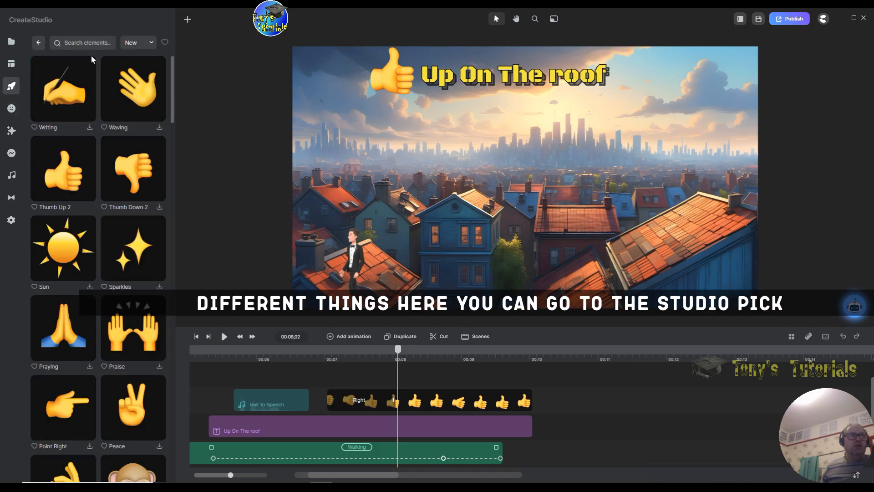
click(39, 43)
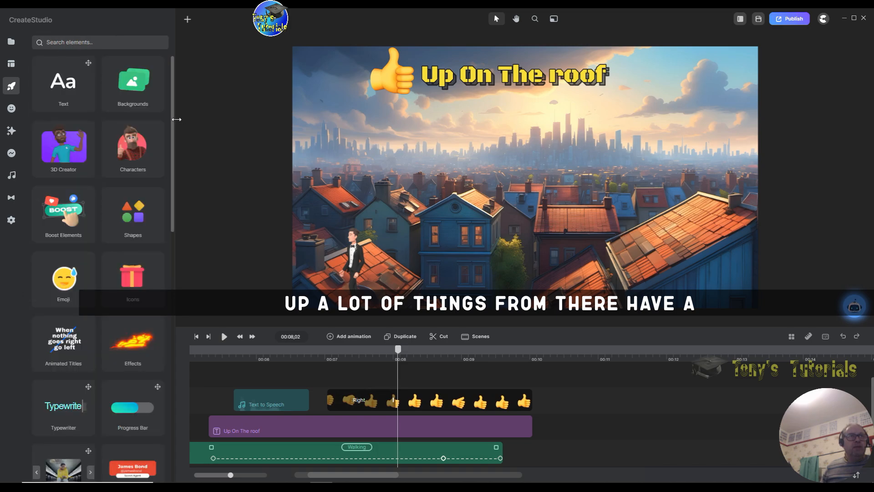
scroll(177, 180, down, 3)
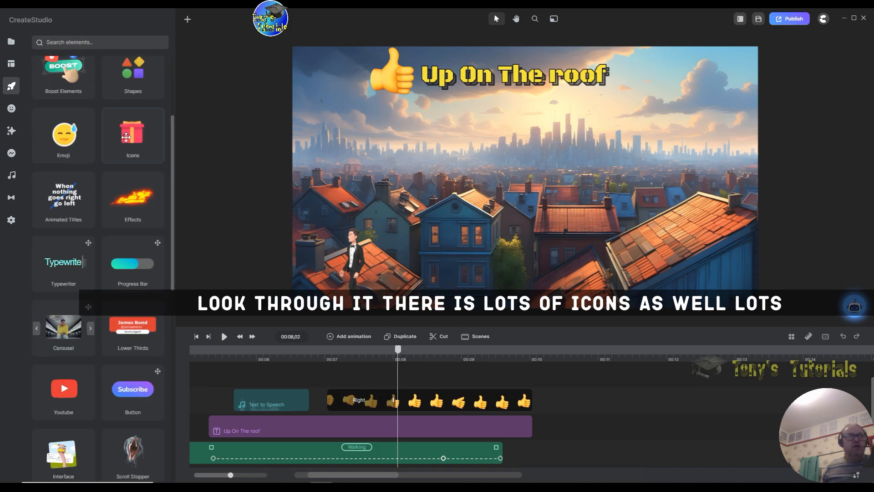
click(142, 157)
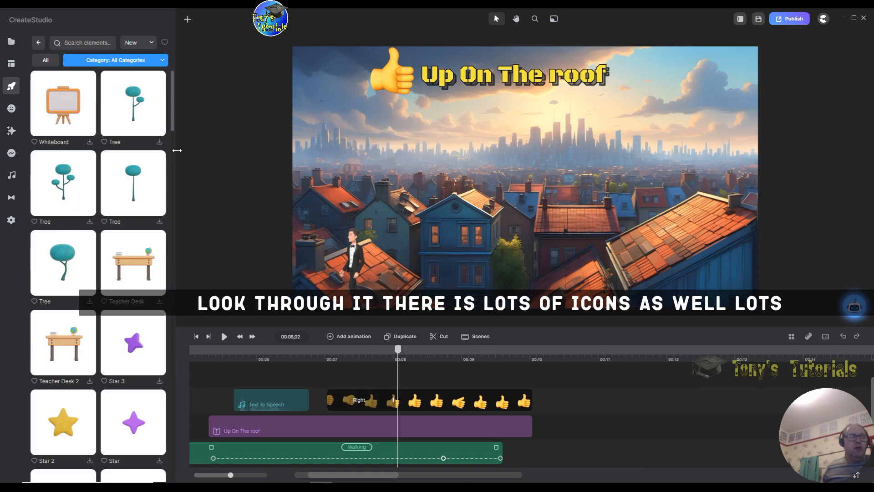
scroll(157, 197, down, 10)
scroll(158, 200, down, 1)
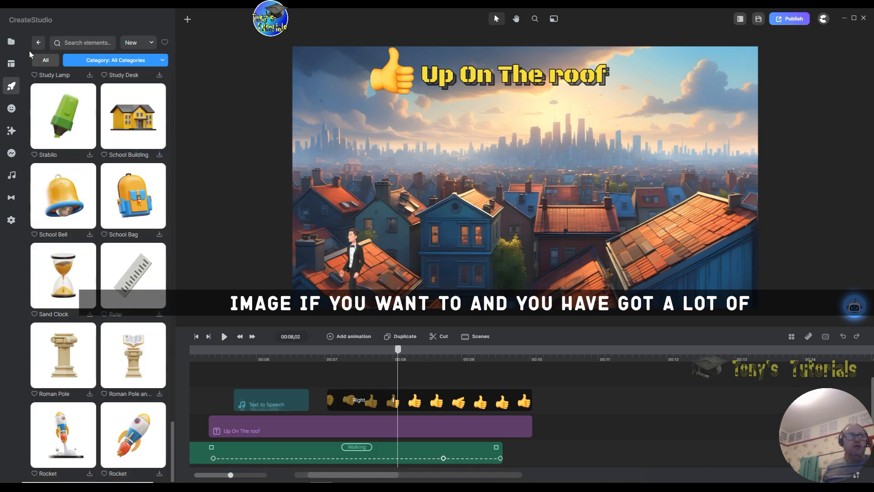
click(38, 42)
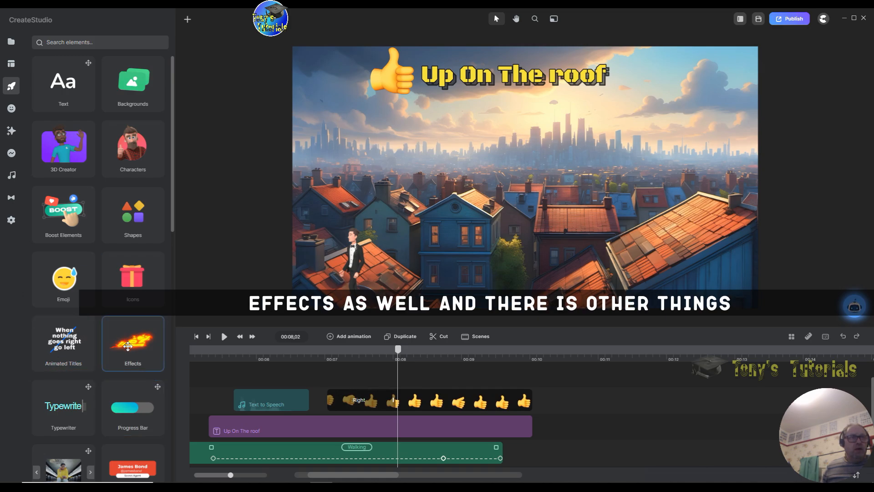
scroll(173, 193, down, 5)
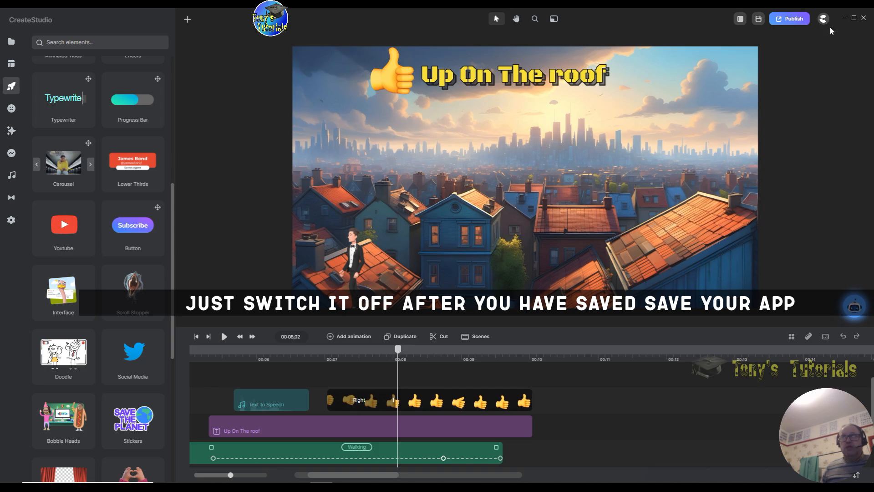
Save the project on the Desktop as Test1.cspro.
click(766, 23)
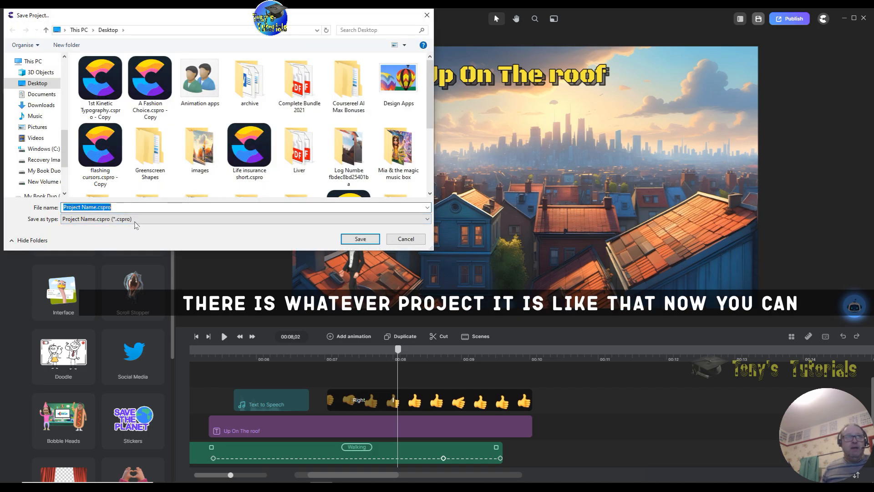
drag(97, 207, 64, 204)
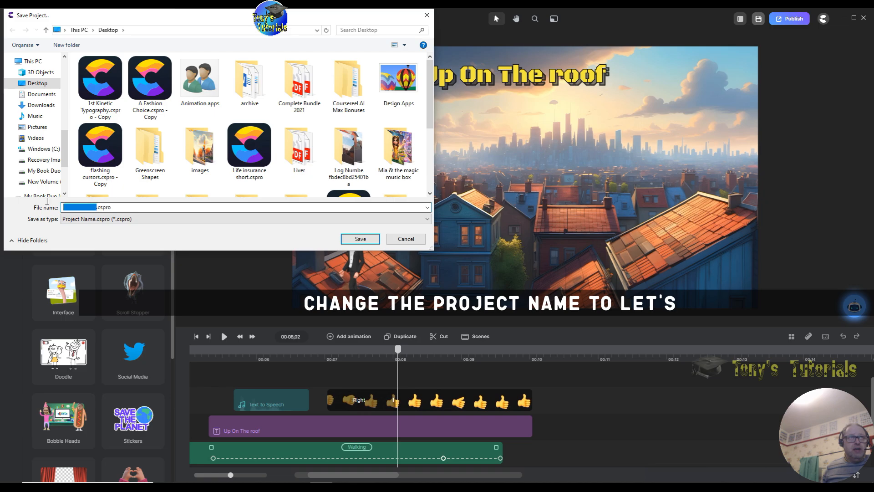
text(Test)
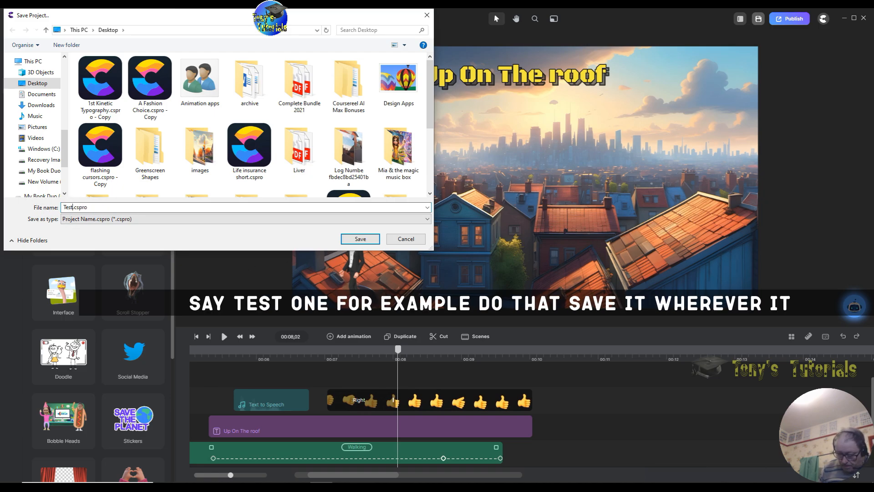
text(1)
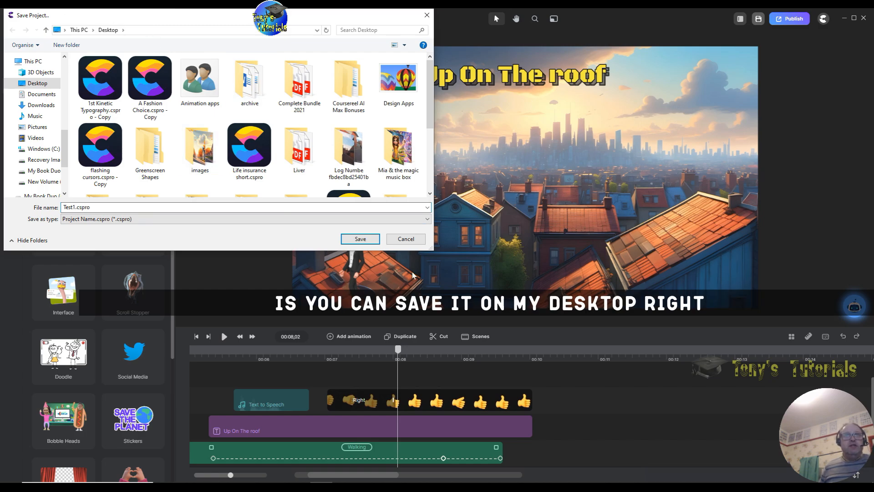
click(361, 239)
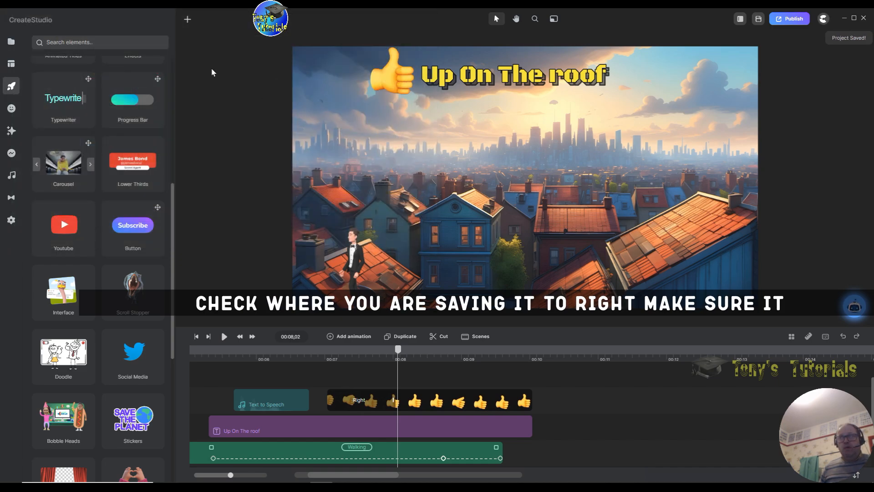
Check the Windows desktop for the saved Test1.cspro file and switch back to CreateStudio.
click(844, 19)
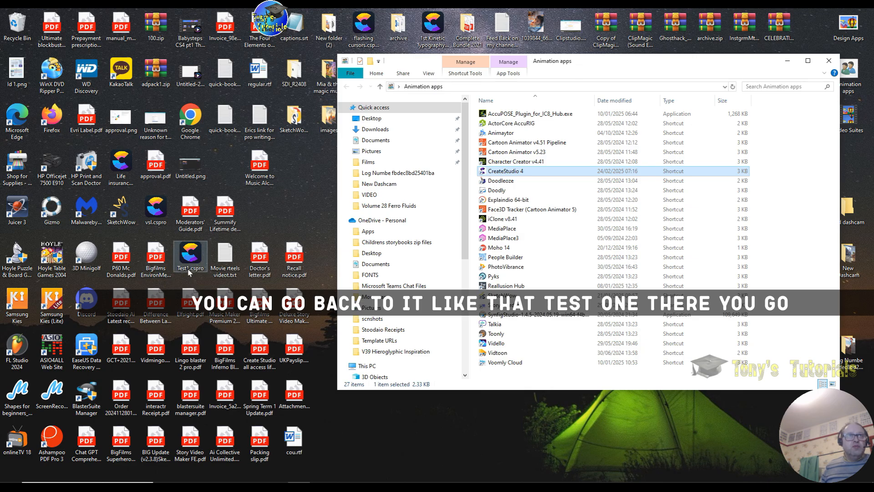
mouse_move(321, 484)
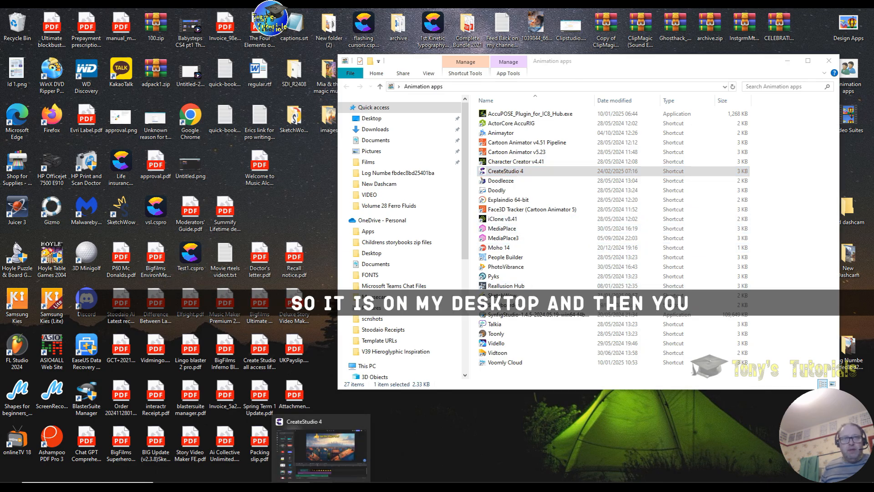
click(324, 450)
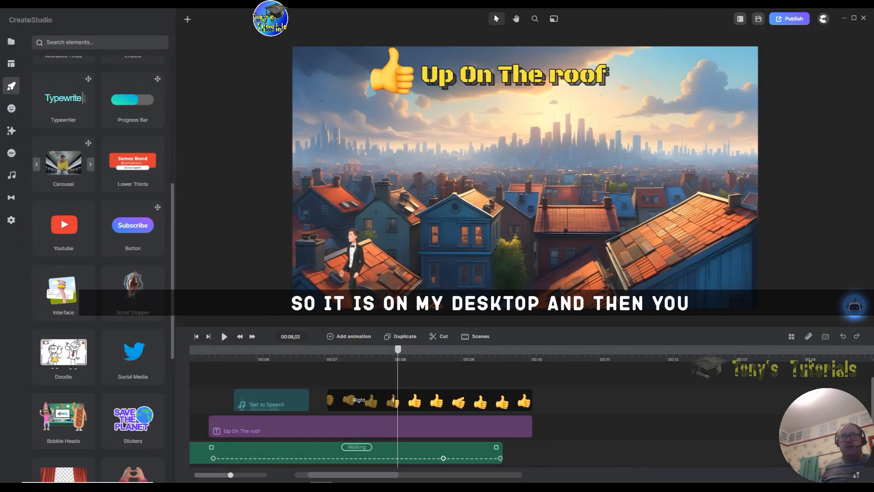
Export the scene as an MP4 video with Standard quality to the Desktop as video.mp4 and show the render queue.
click(798, 20)
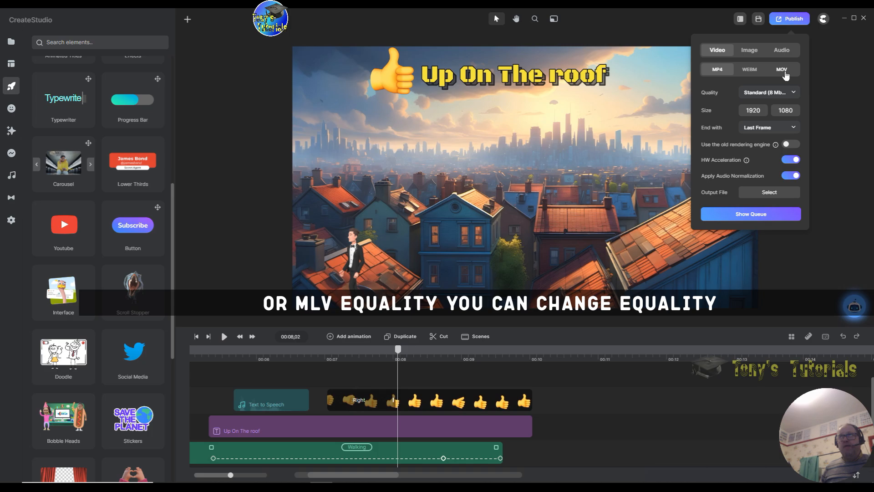
click(792, 93)
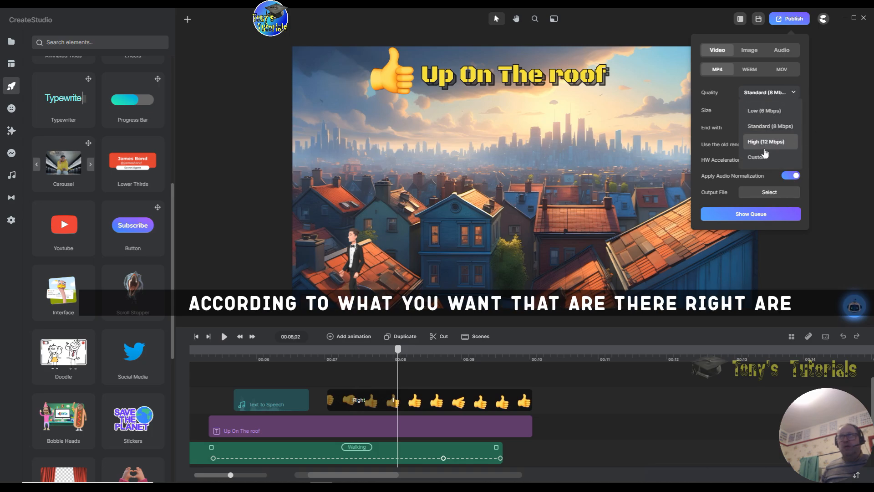
click(794, 93)
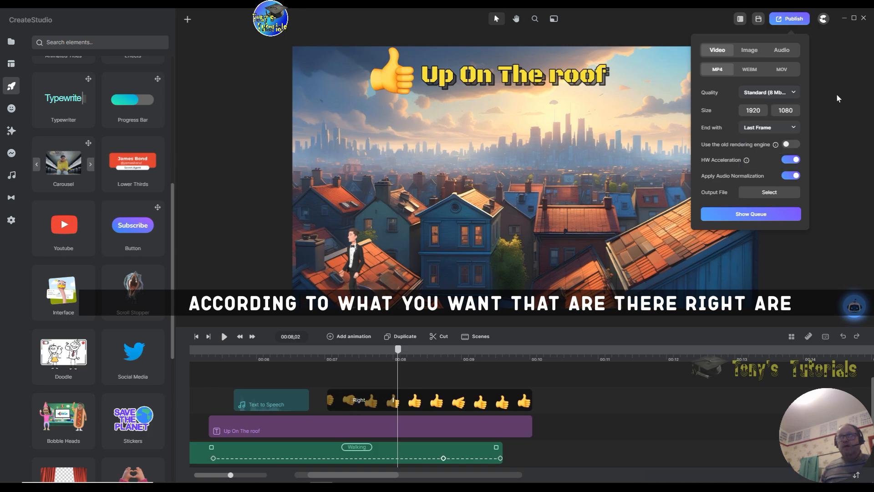
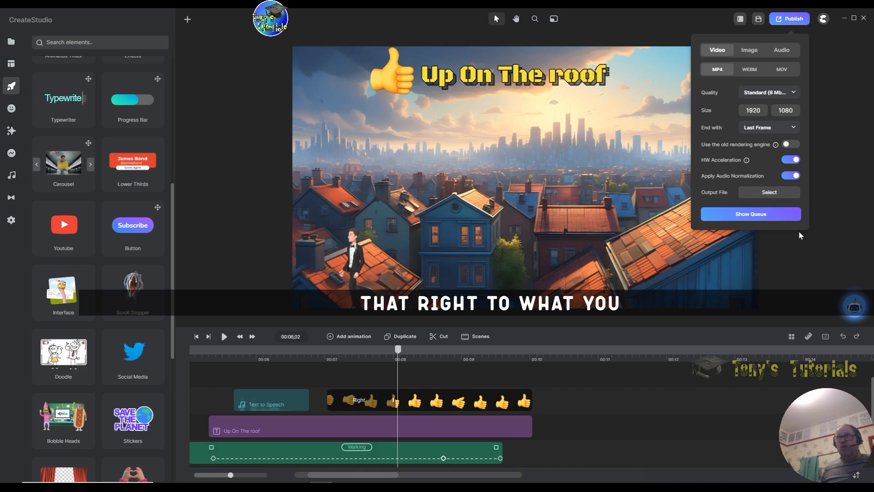
click(779, 196)
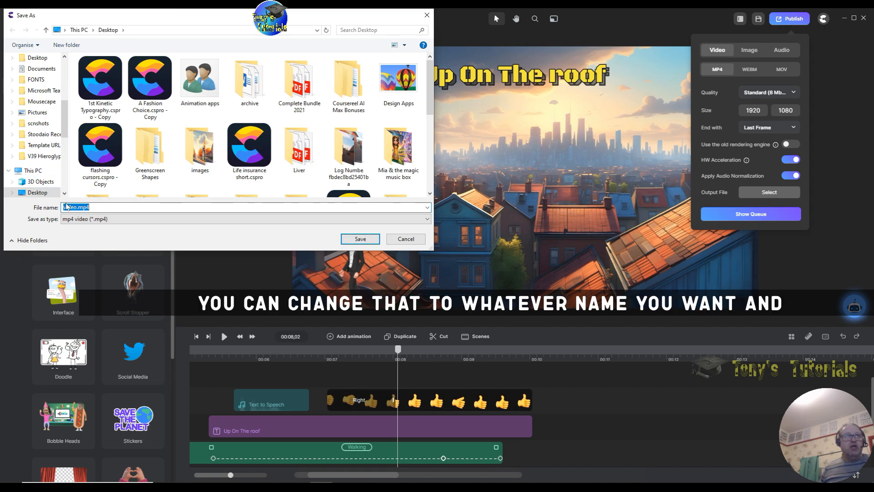
click(361, 239)
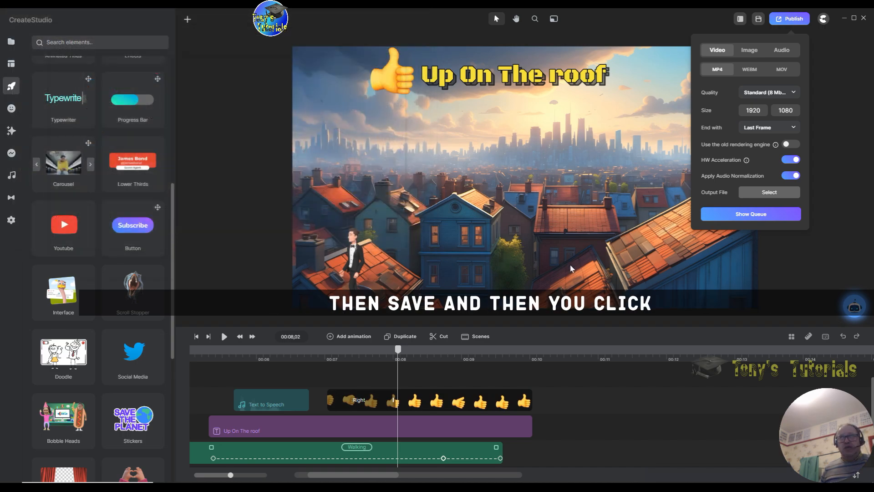
click(764, 214)
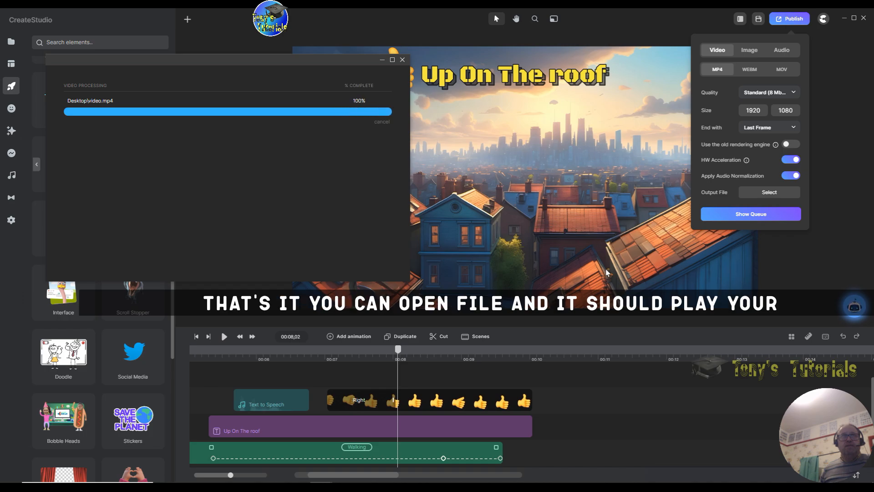
Play the exported video.mp4, locate it in its output folder, and close the player, folder and render queue.
click(314, 114)
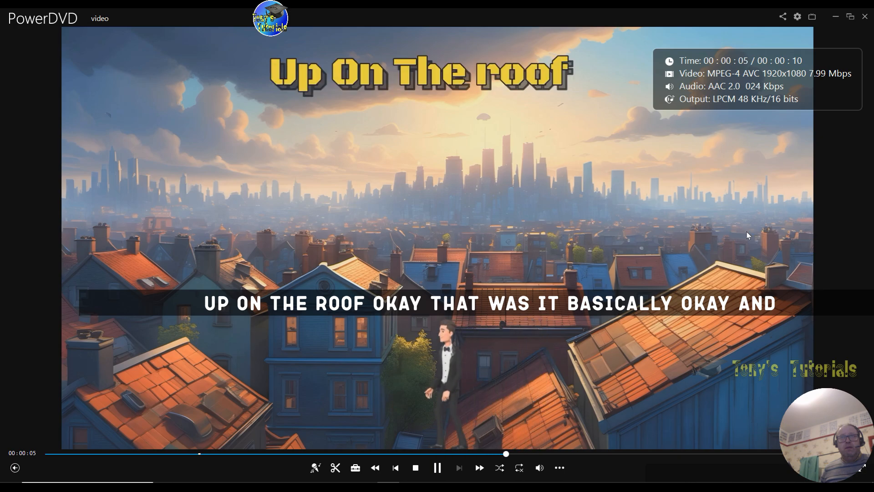
click(865, 17)
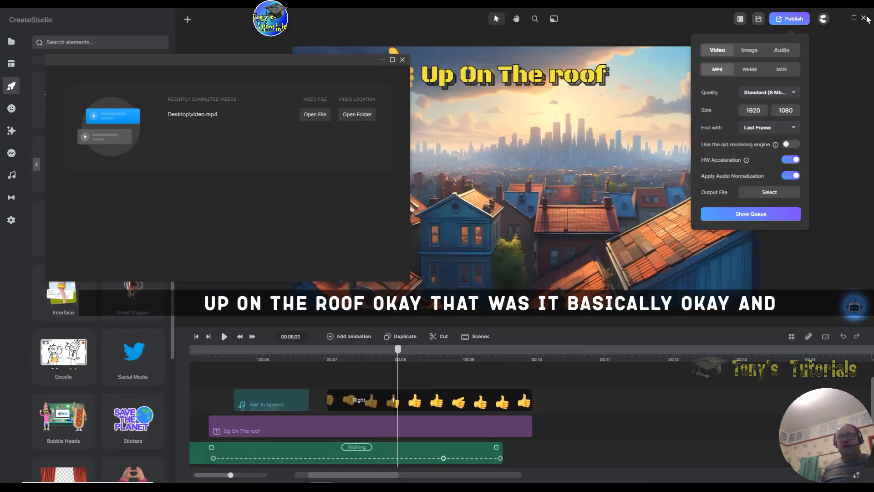
click(357, 115)
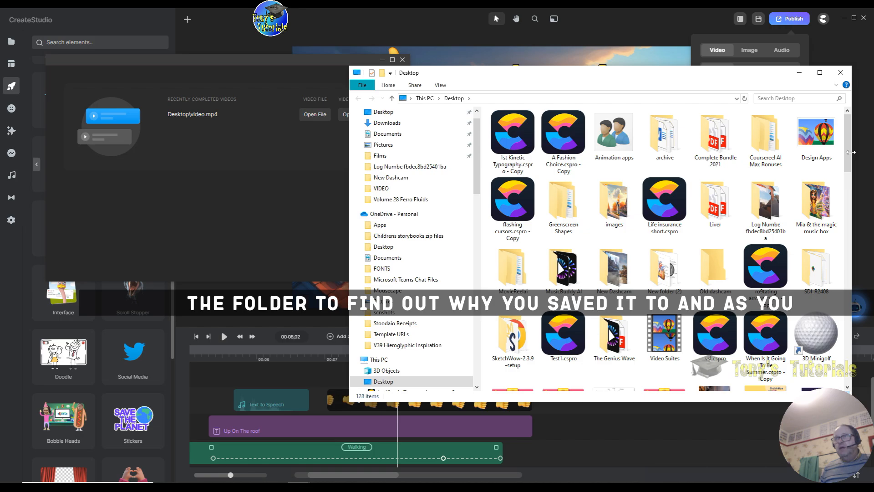
drag(850, 152, 827, 381)
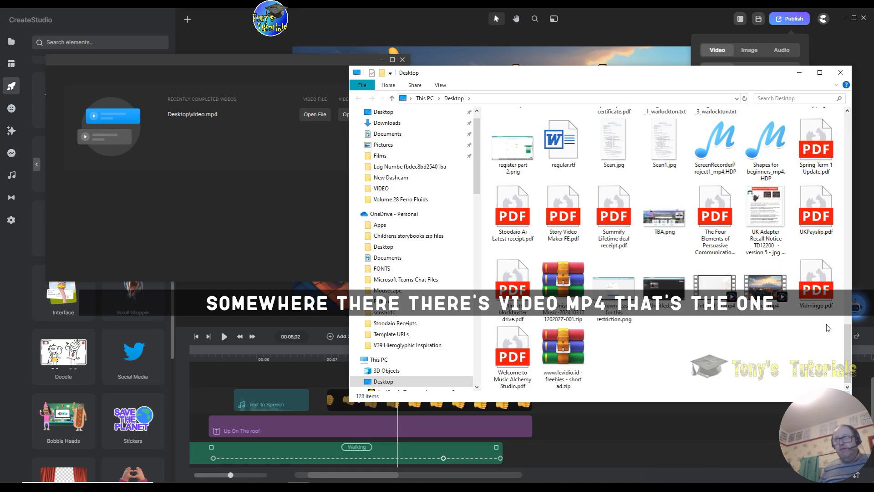
click(841, 73)
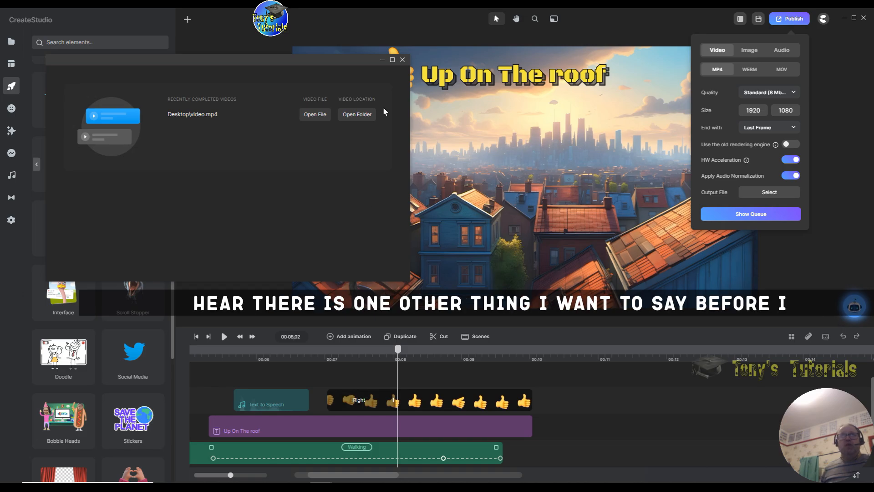
click(403, 59)
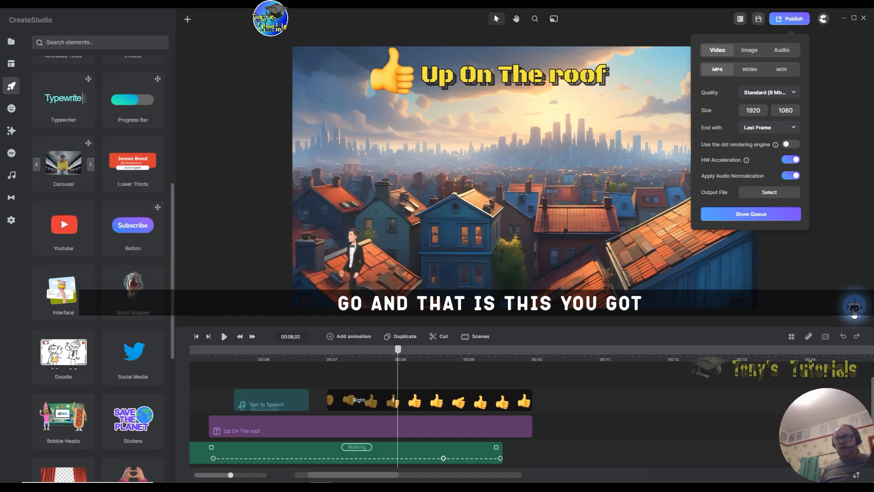
click(780, 219)
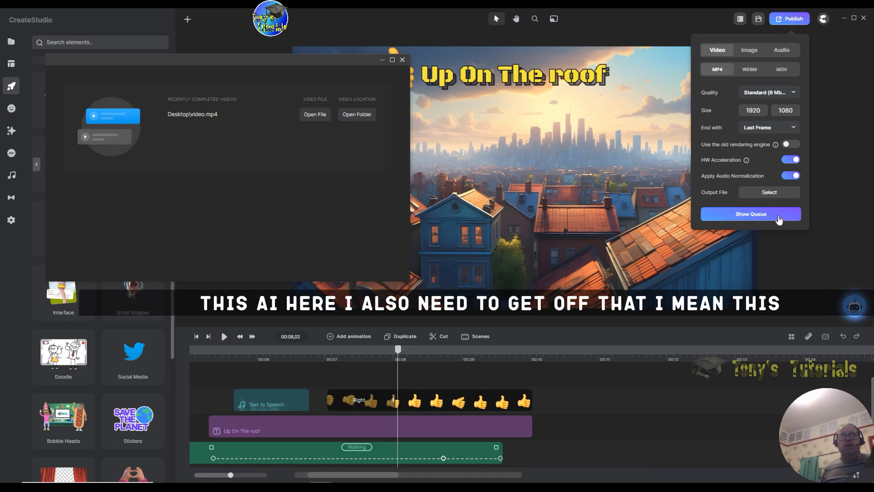
click(402, 59)
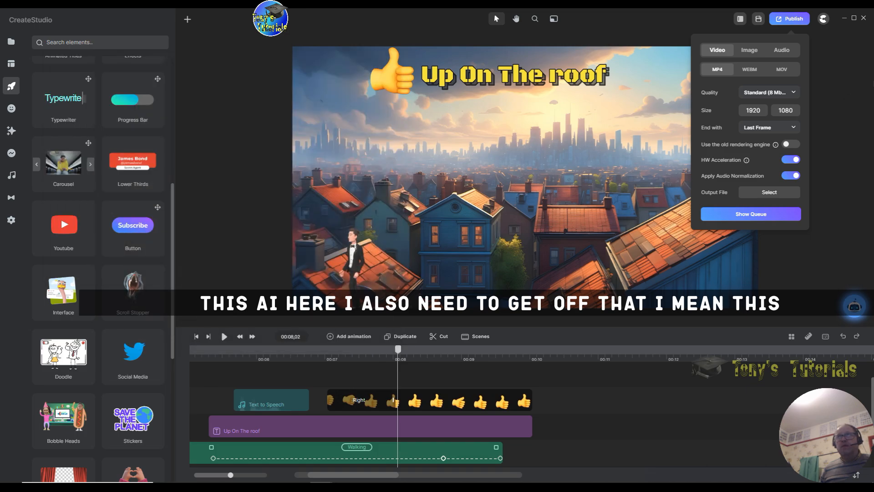
Close the publish settings and open the CreateStudio A.I. Tool Kit to examine its tools.
click(843, 77)
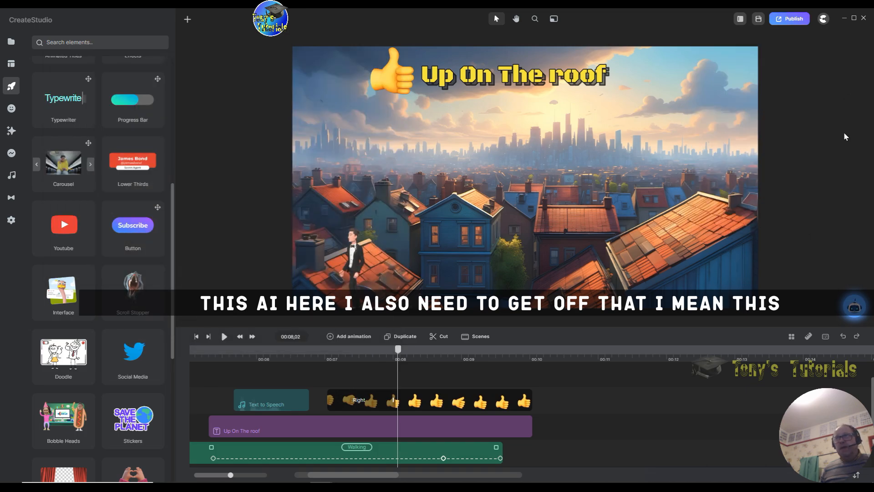
click(855, 308)
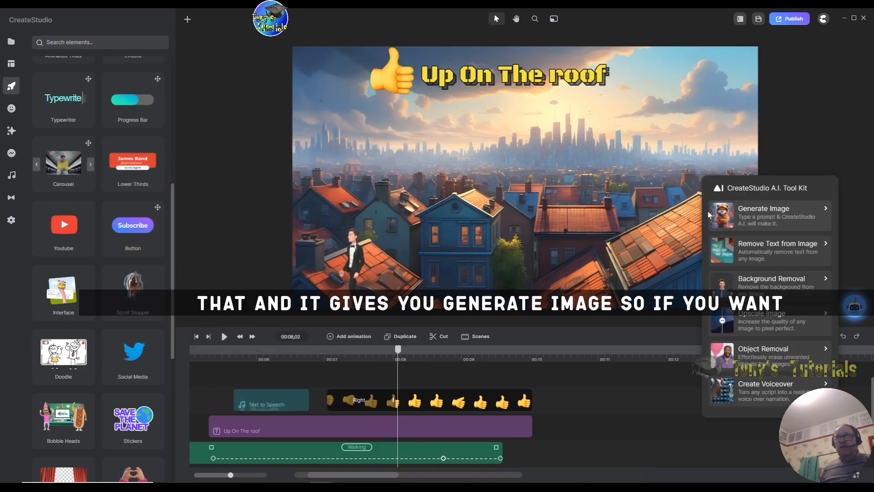